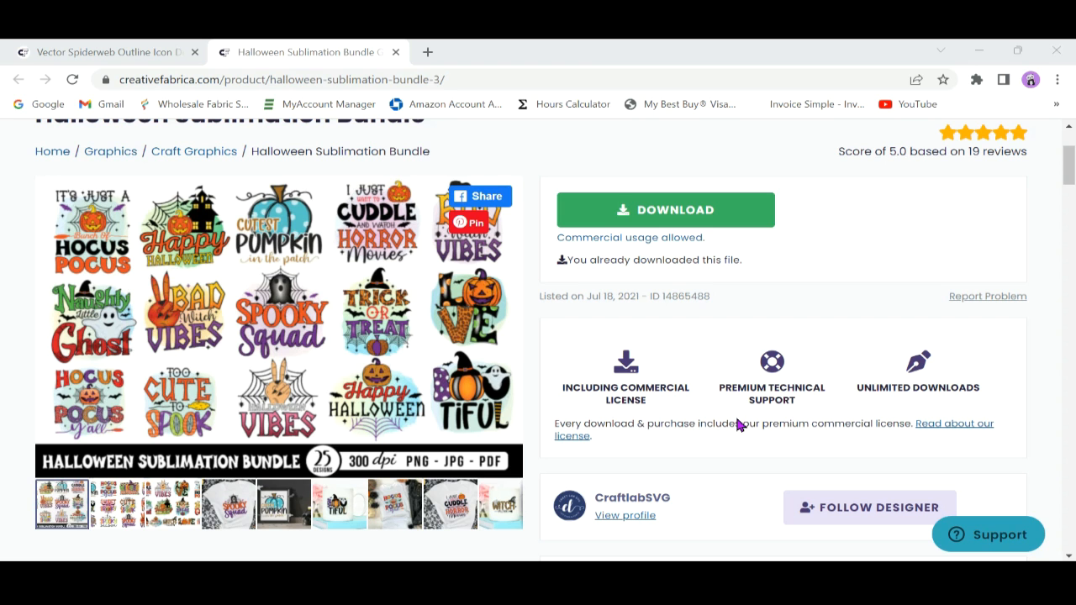
Examine the Halloween Sublimation Bundle and Vector Spiderweb Outline Icon Design product pages and their preview images.
scroll(737, 424, up, 1)
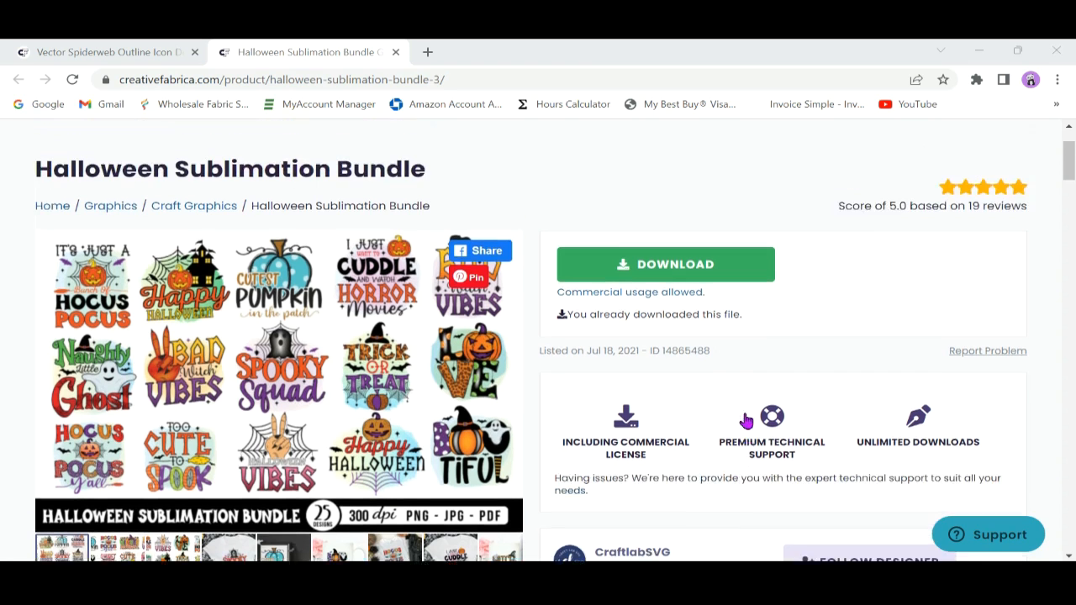
scroll(756, 436, down, 1)
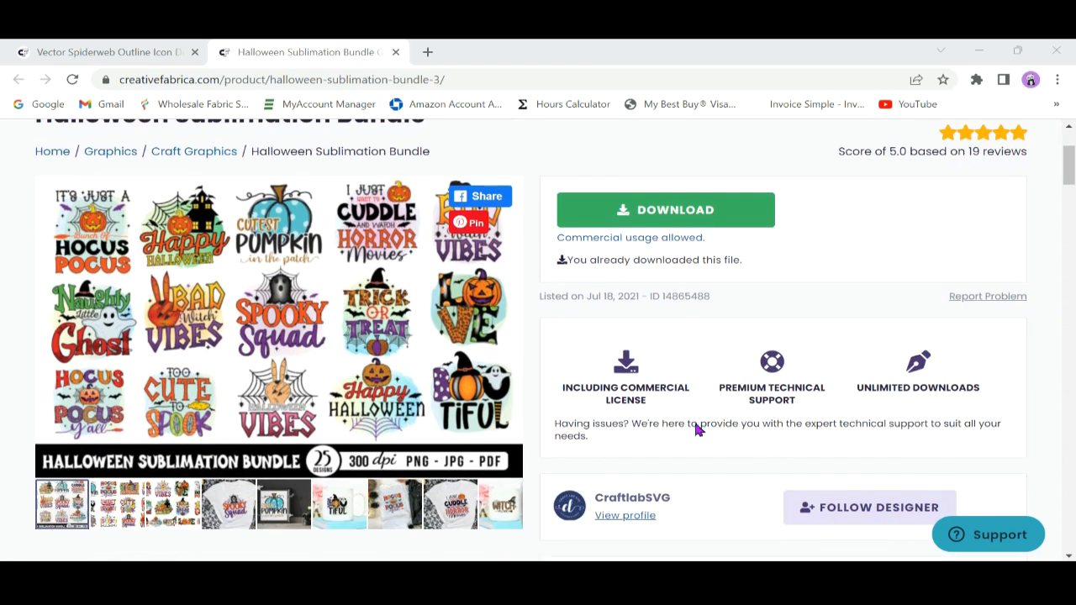
scroll(324, 312, up, 2)
scroll(305, 294, down, 1)
scroll(305, 294, down, 1)
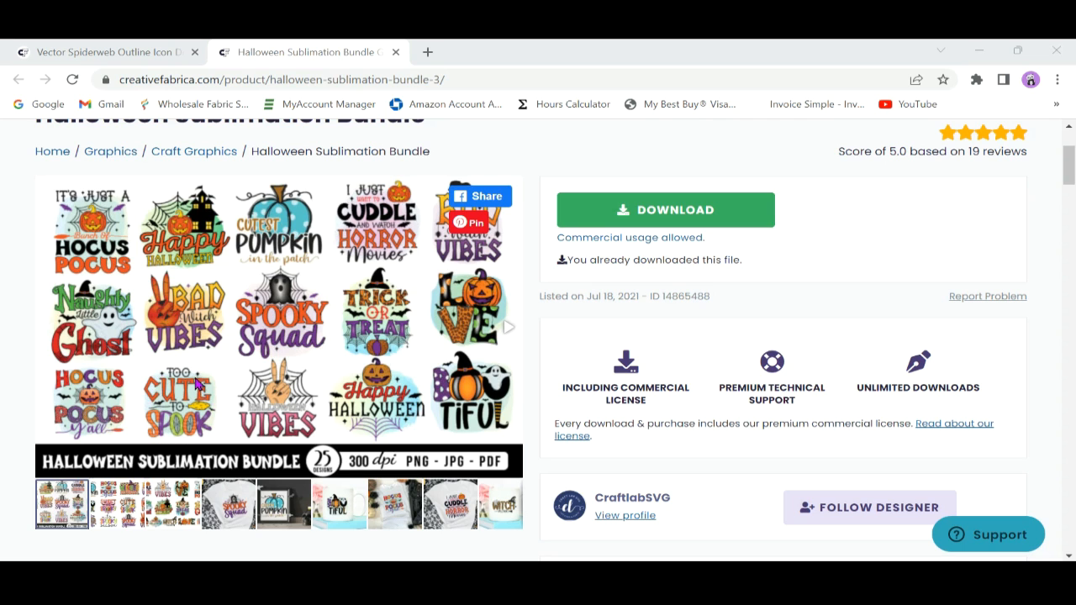
click(153, 55)
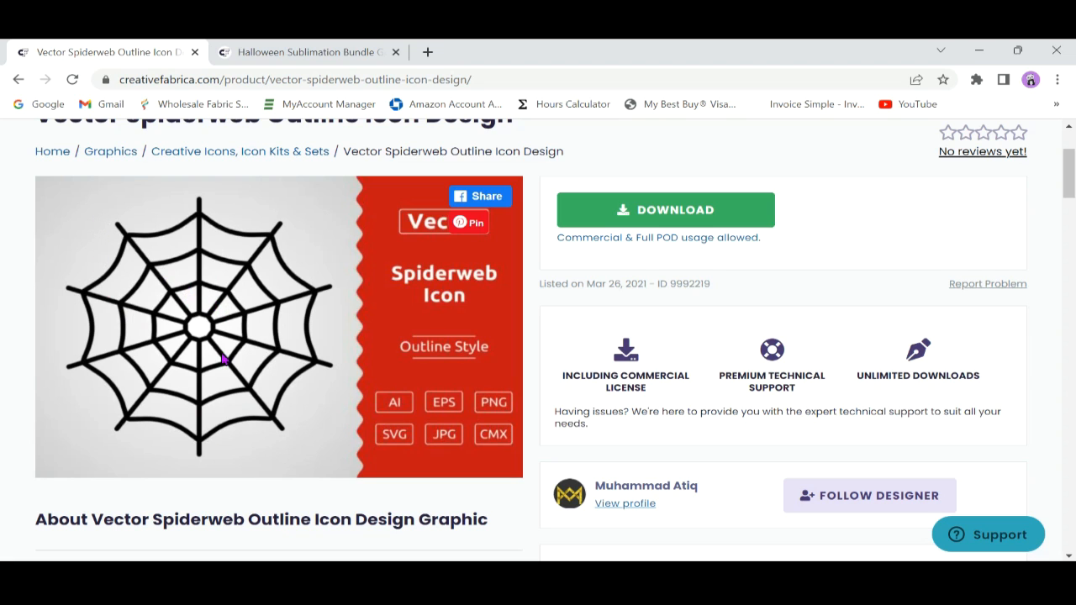
click(271, 52)
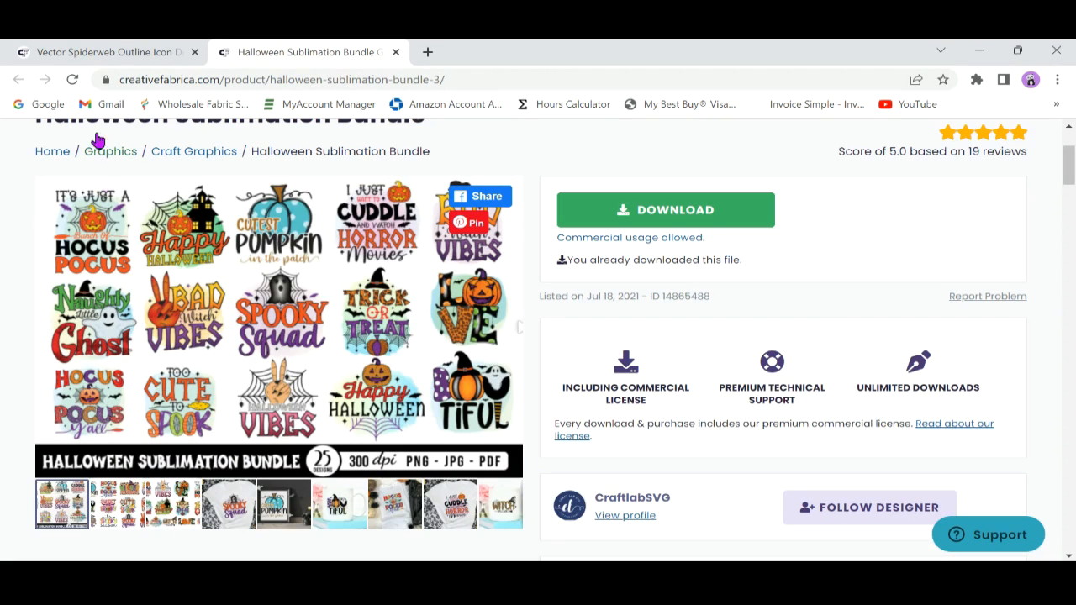
click(111, 54)
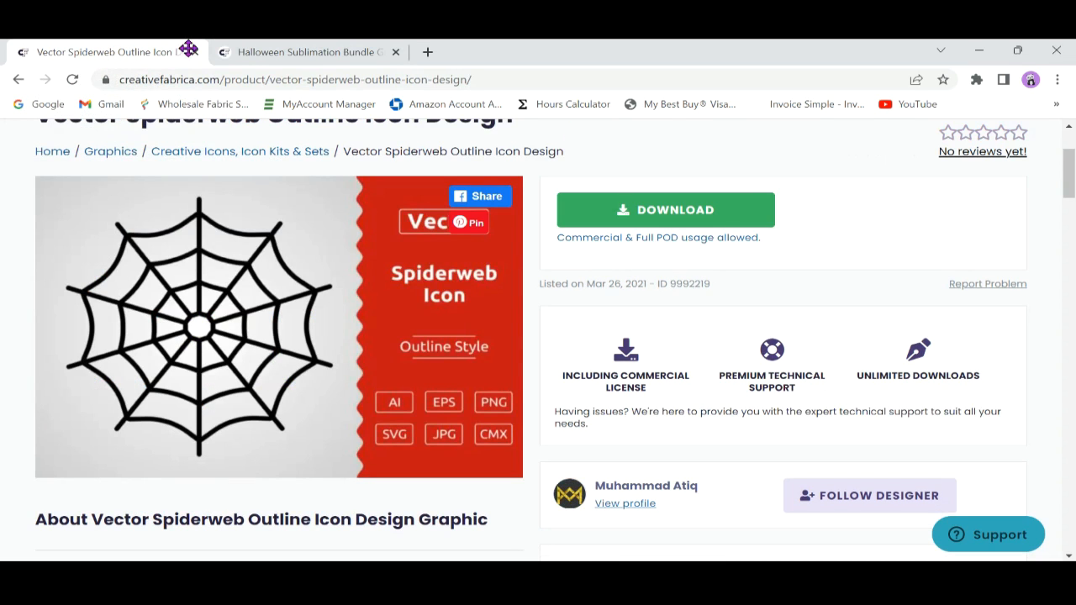
click(290, 57)
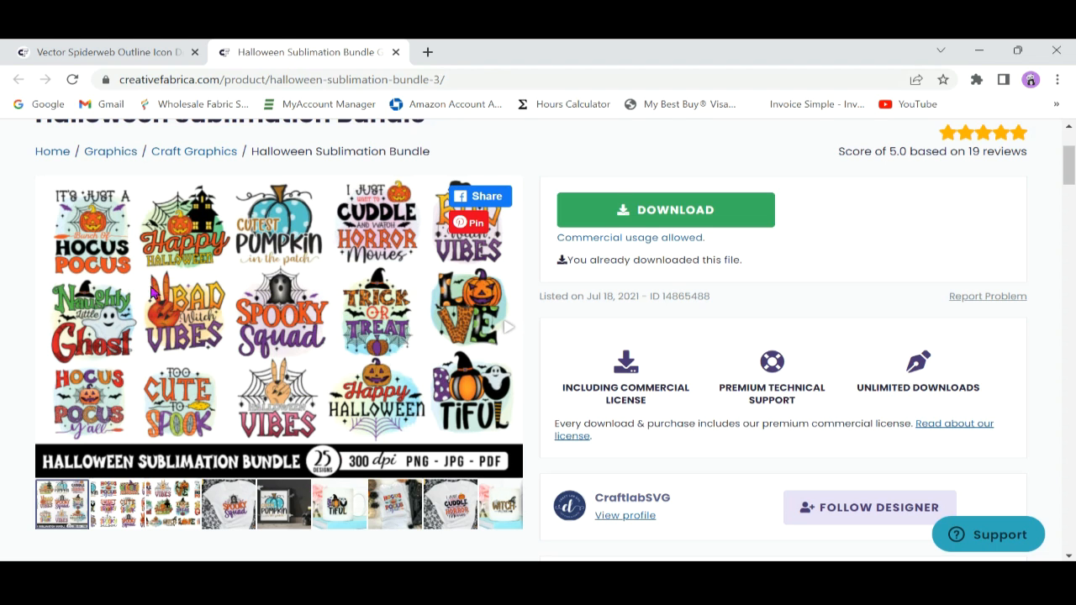
scroll(273, 323, up, 1)
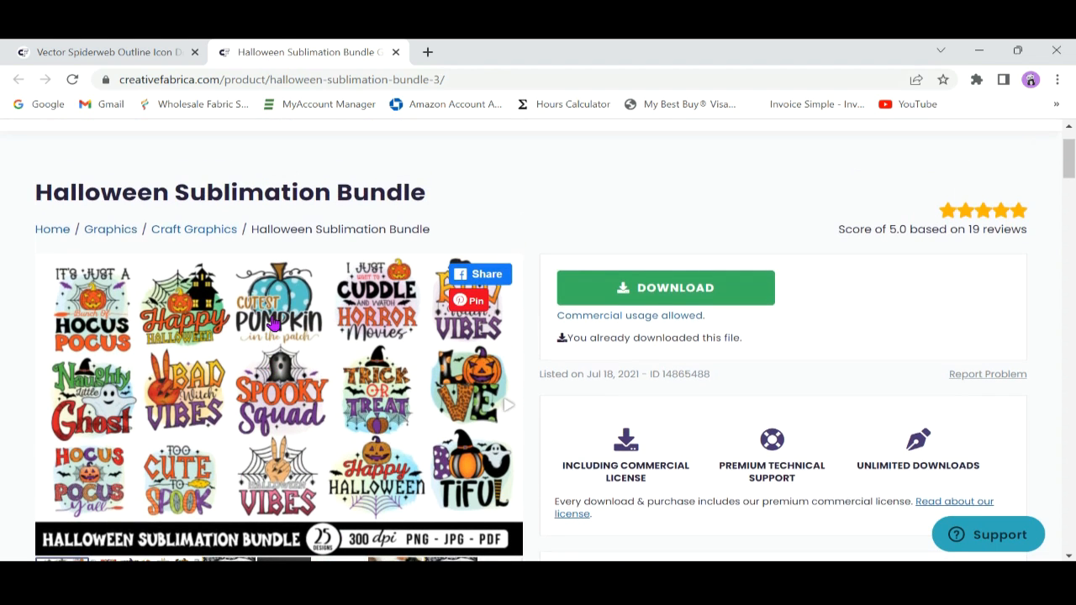
scroll(274, 324, down, 1)
Download the Vector Spiderweb Outline Icon Design from its product page and open the downloaded zip file.
click(143, 51)
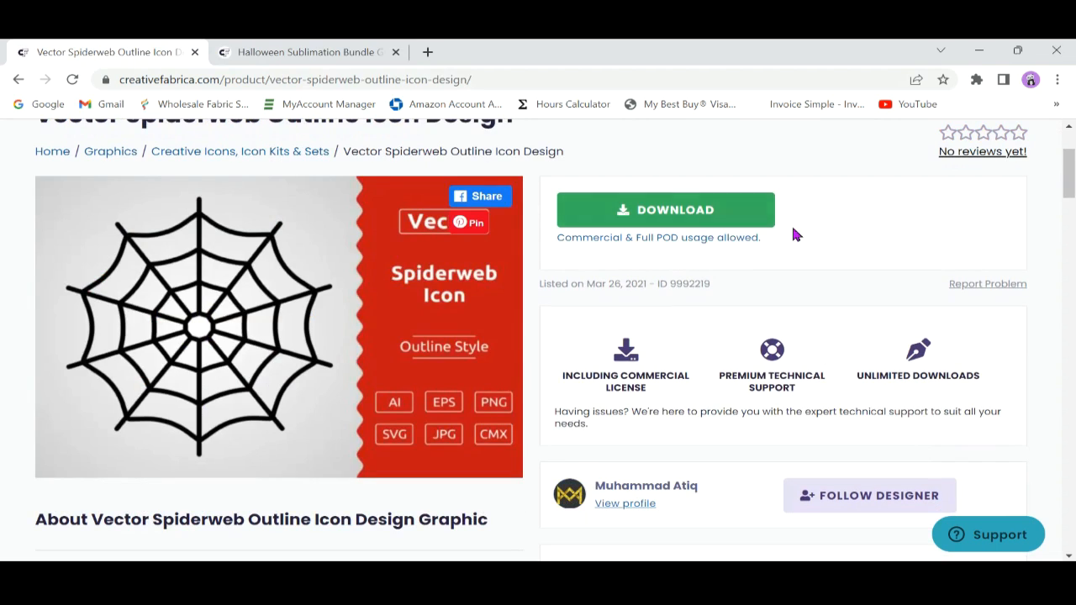
click(716, 222)
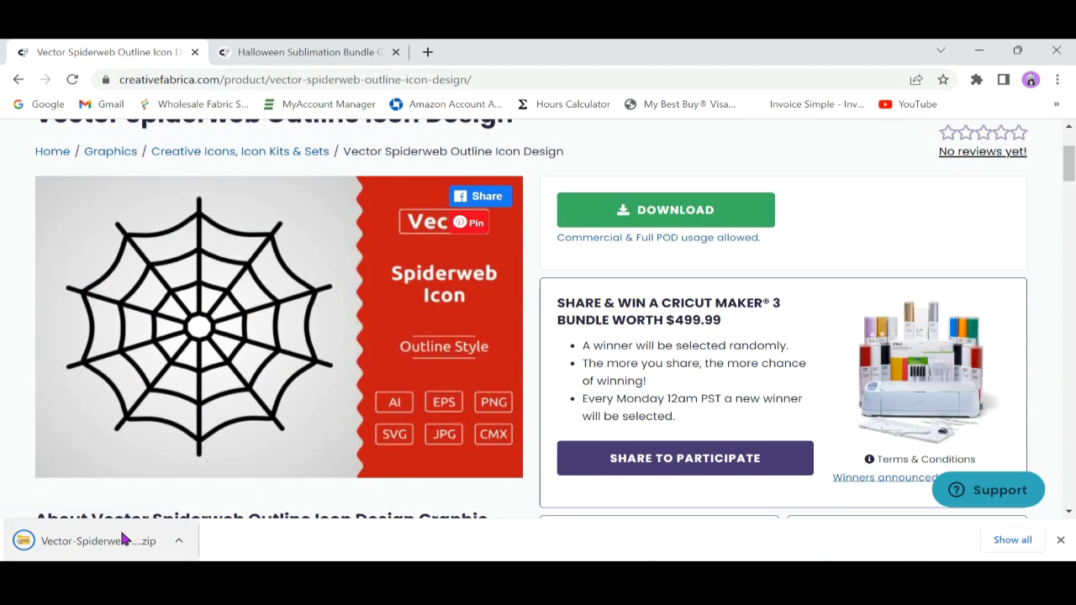
click(99, 541)
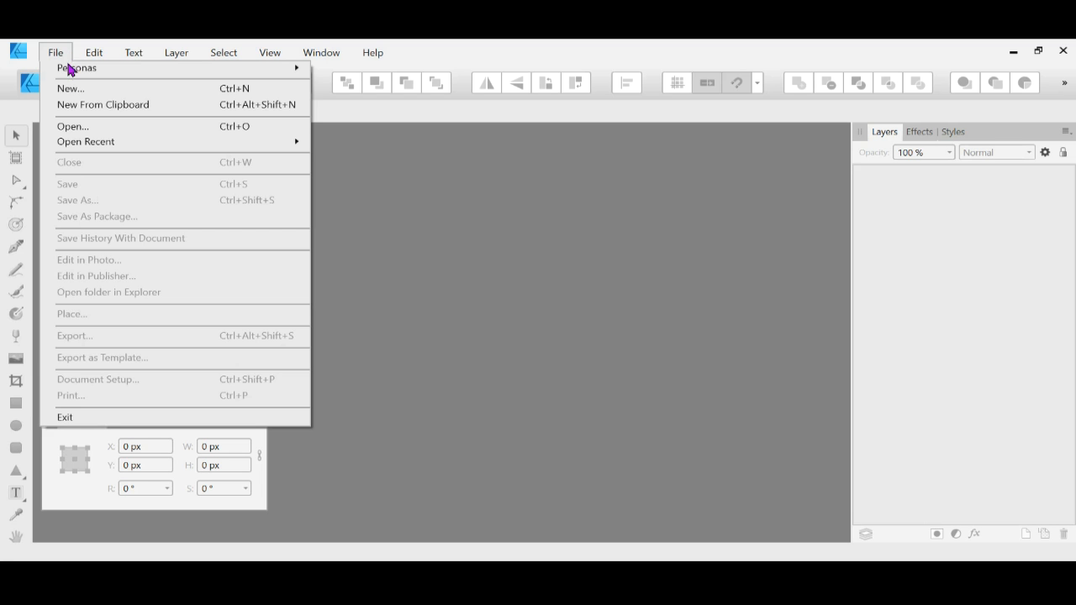
In Affinity Designer, create a new 24 × 24 in document at 300 DPI from the saved preset.
click(70, 89)
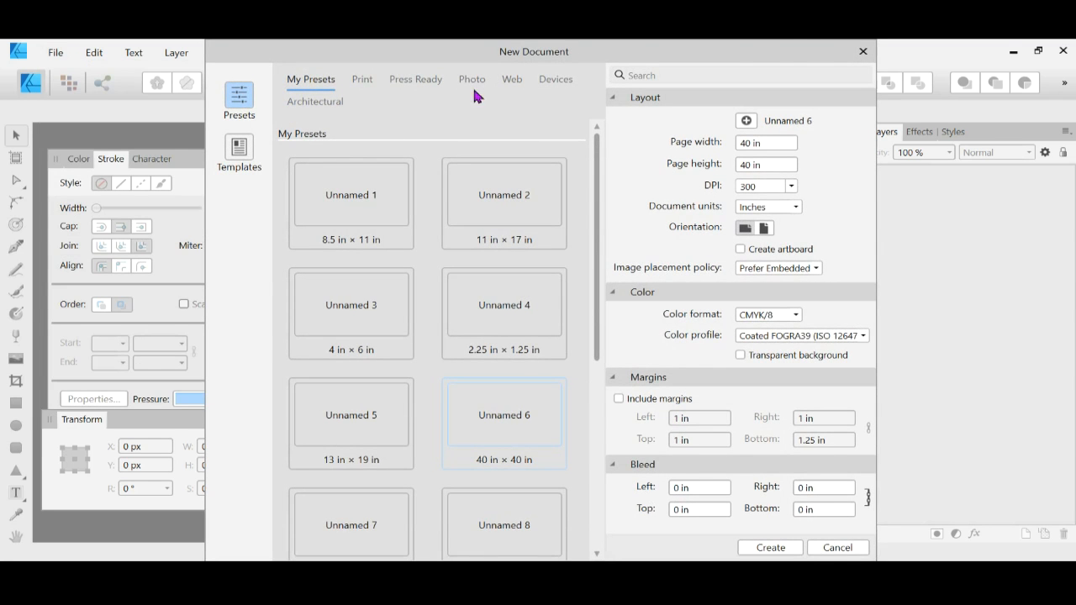
drag(884, 459, 1066, 457)
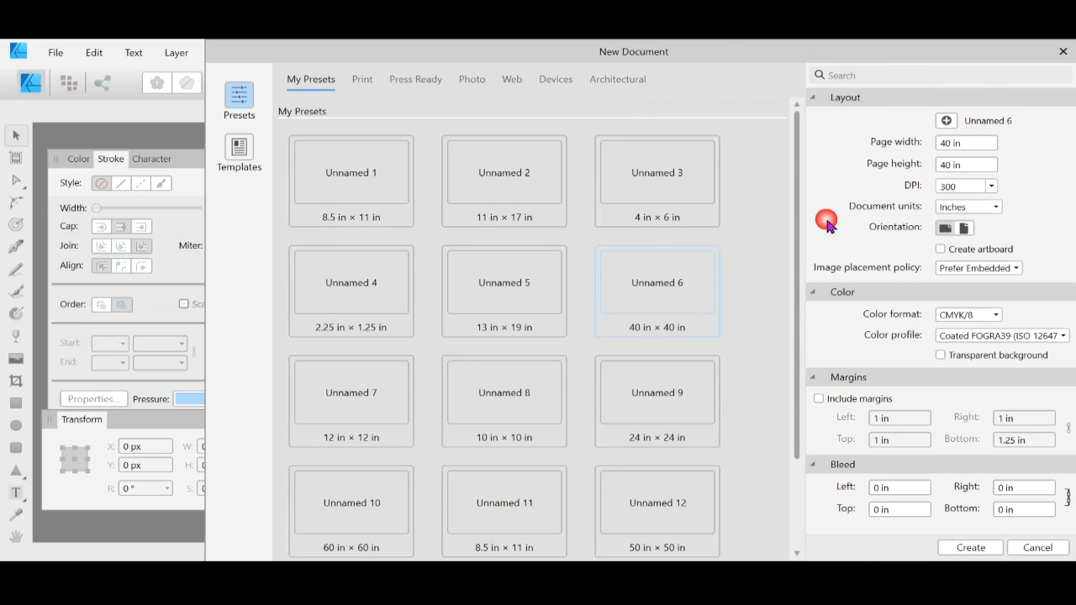
drag(725, 47, 664, 53)
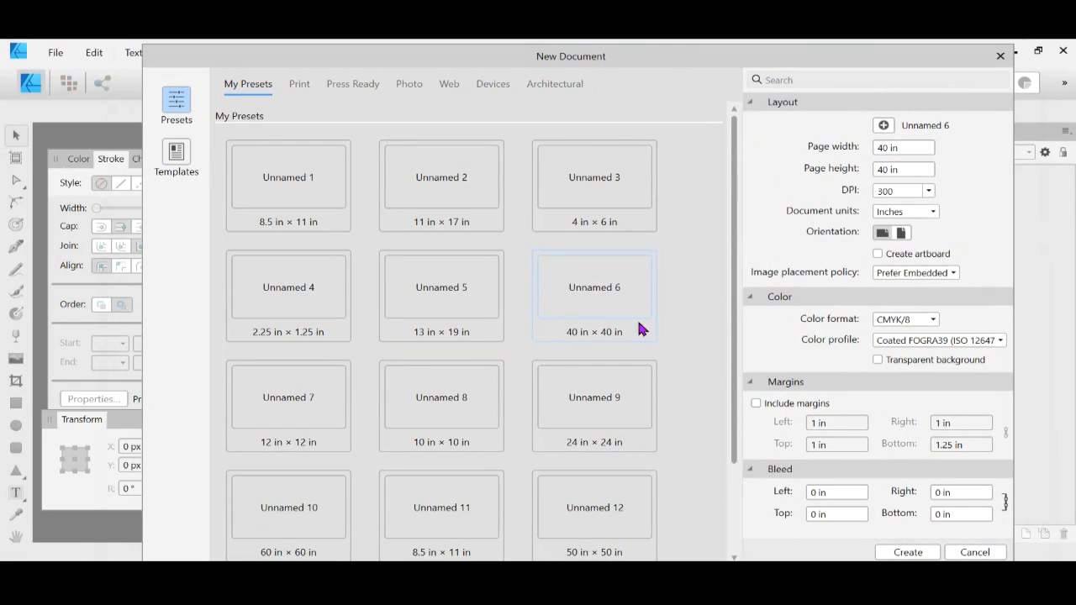
scroll(580, 336, down, 2)
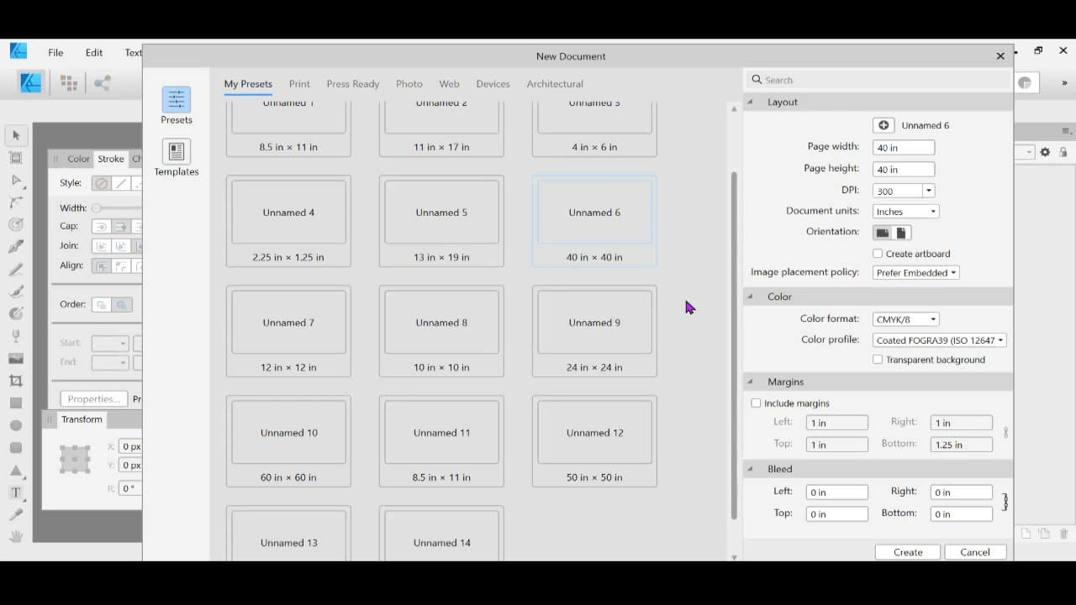
click(603, 324)
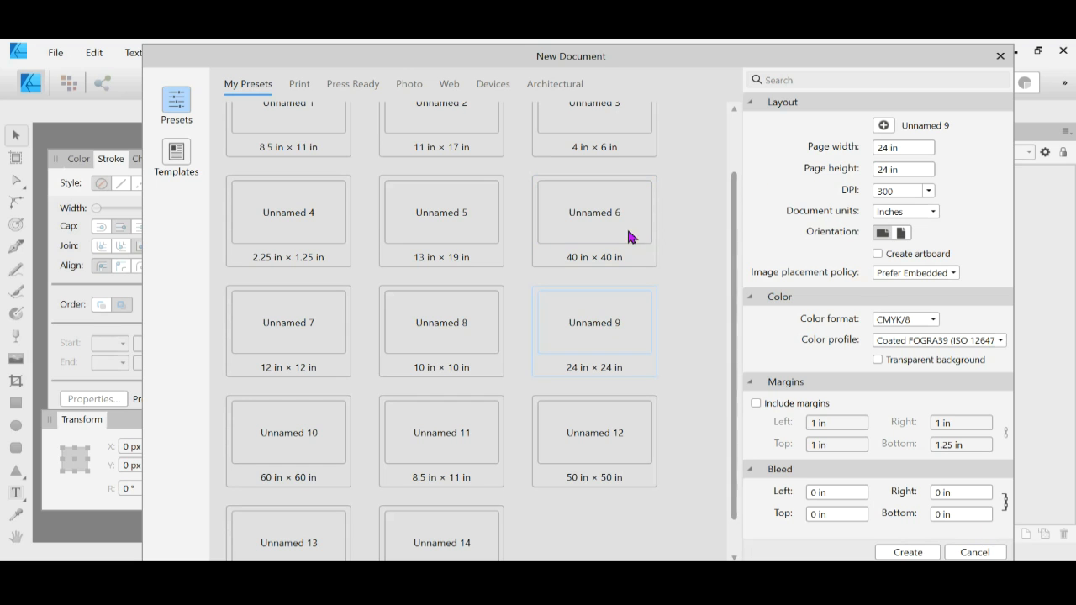
double_click(589, 332)
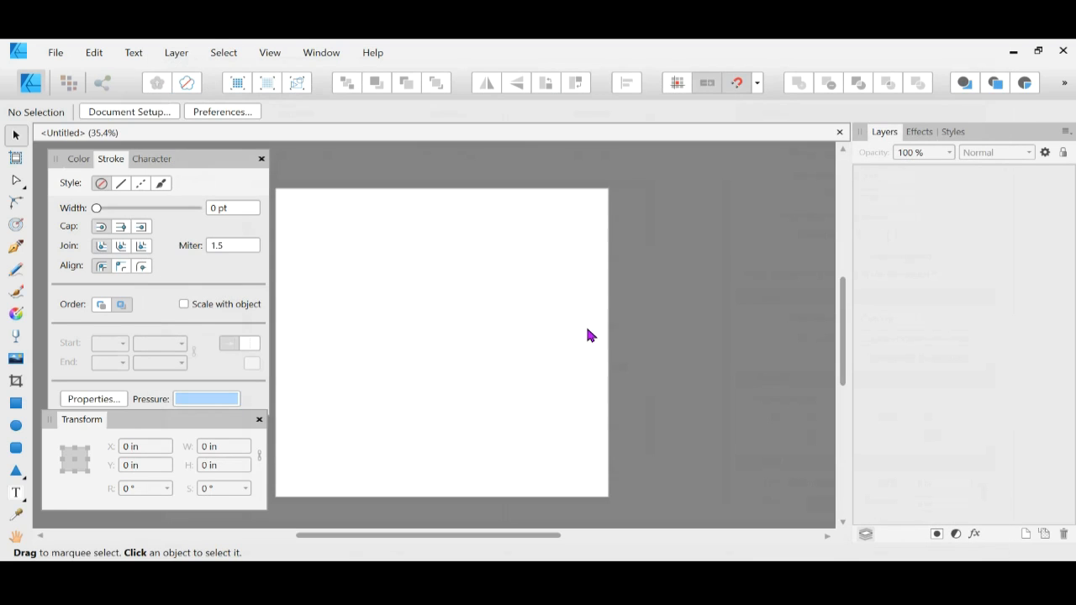
Draw a horizontal rectangle near the page's upper edge and size it to 19 in wide by 1 in high.
drag(553, 539, 533, 542)
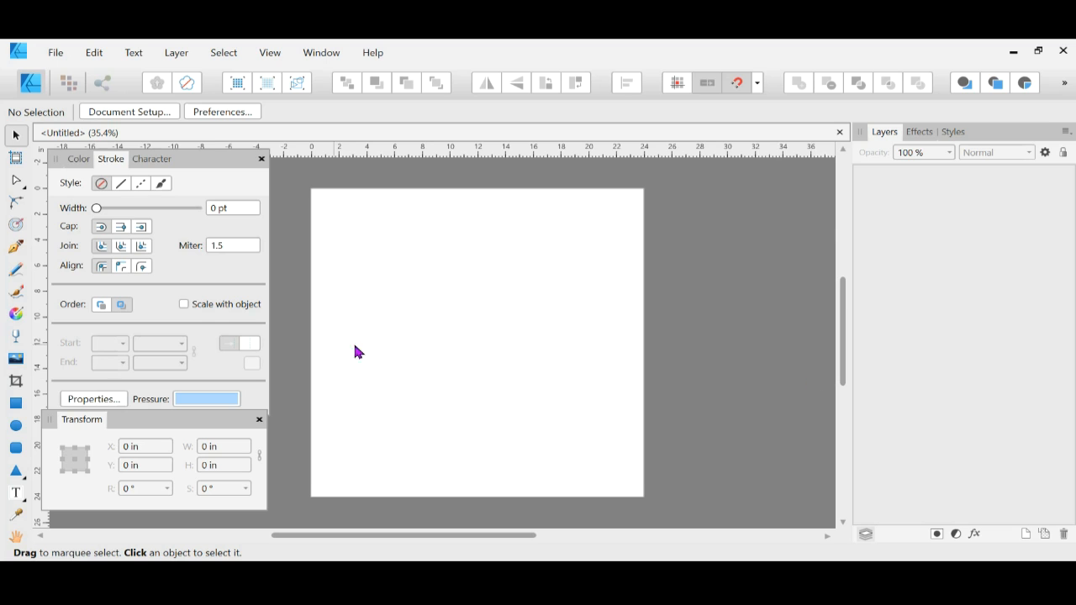
click(15, 405)
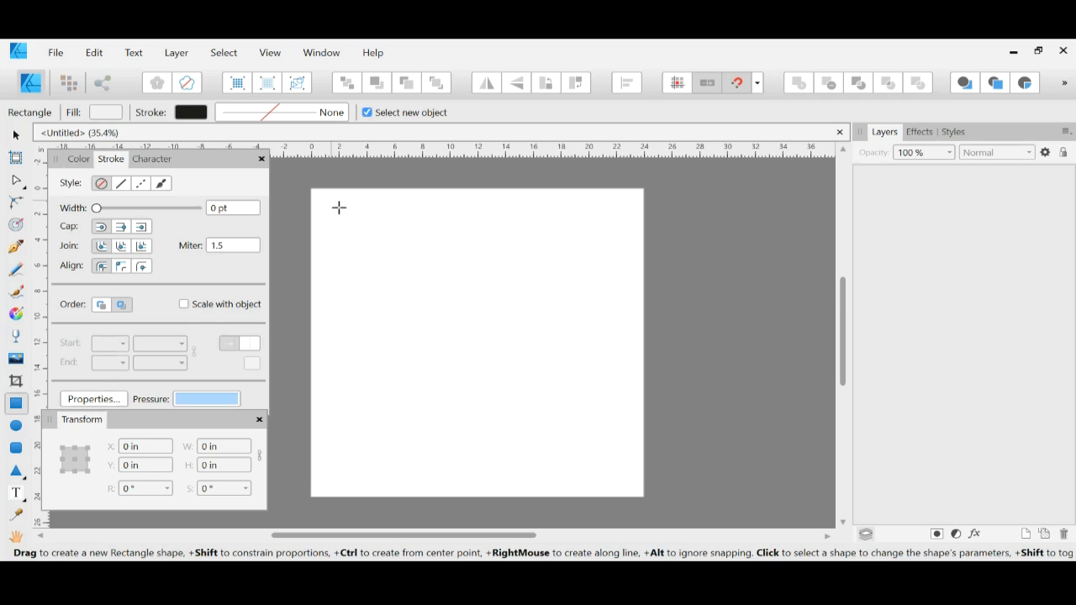
drag(332, 213, 620, 249)
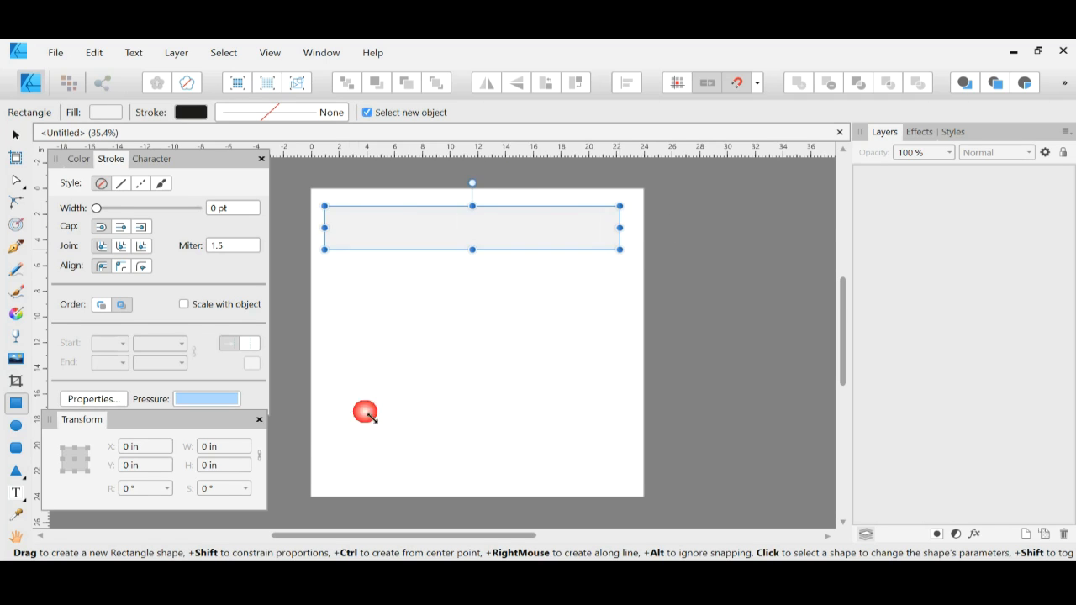
click(226, 447)
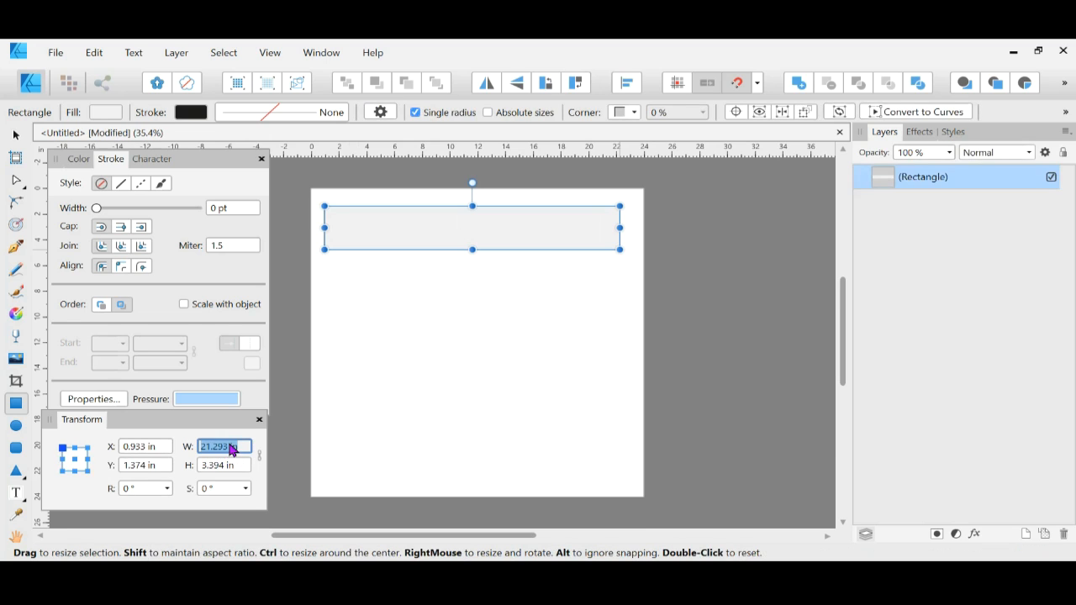
text(18)
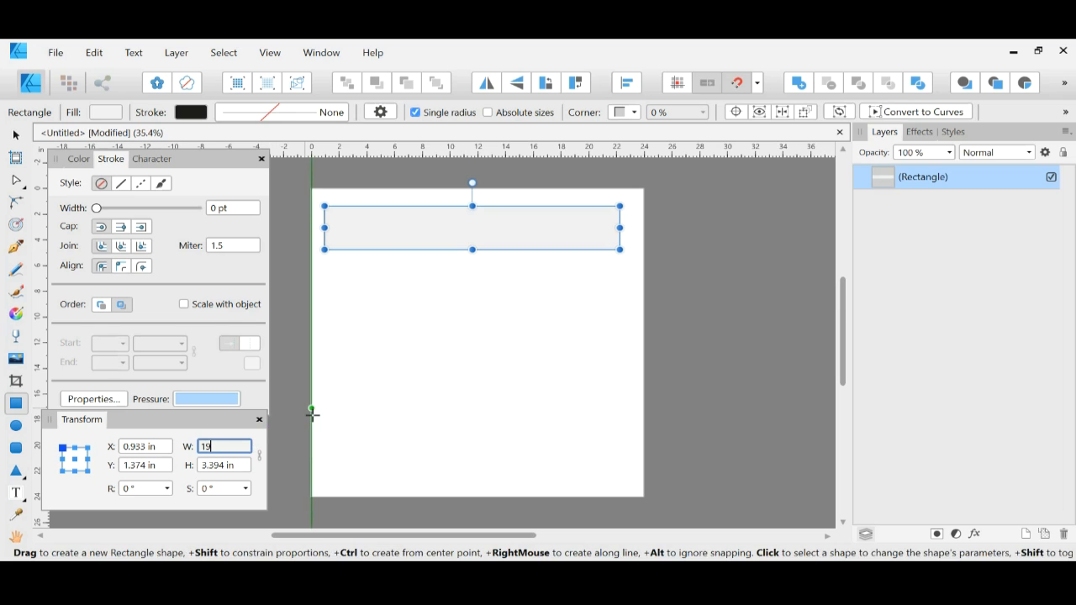
key(Tab)
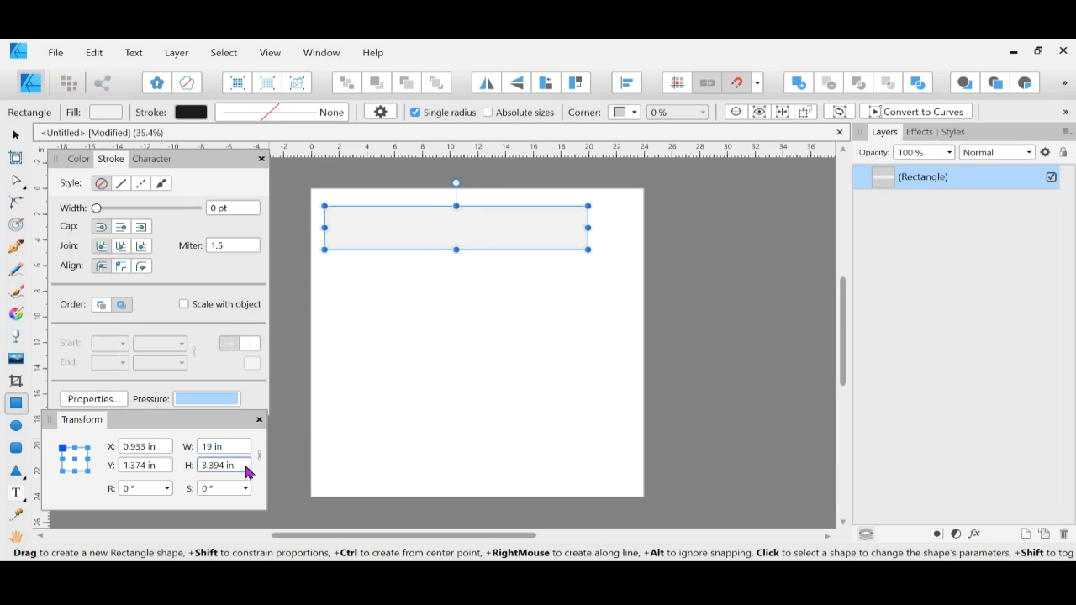
text(1)
key(Return)
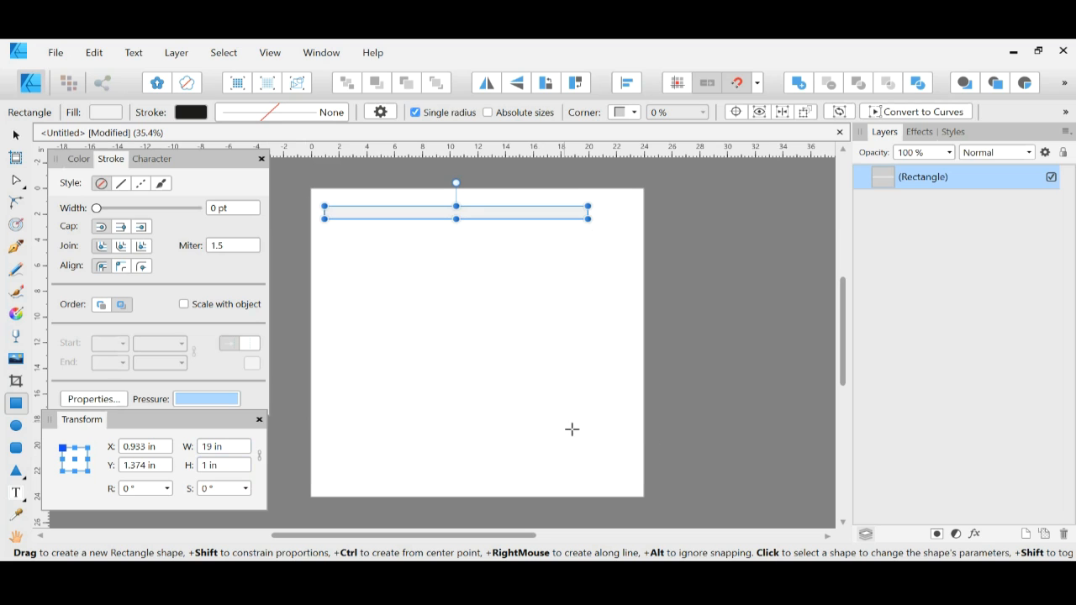
Draw a second horizontal rectangle below the first and size it to 19 in wide by 0.875 in high.
click(80, 160)
drag(340, 245, 600, 259)
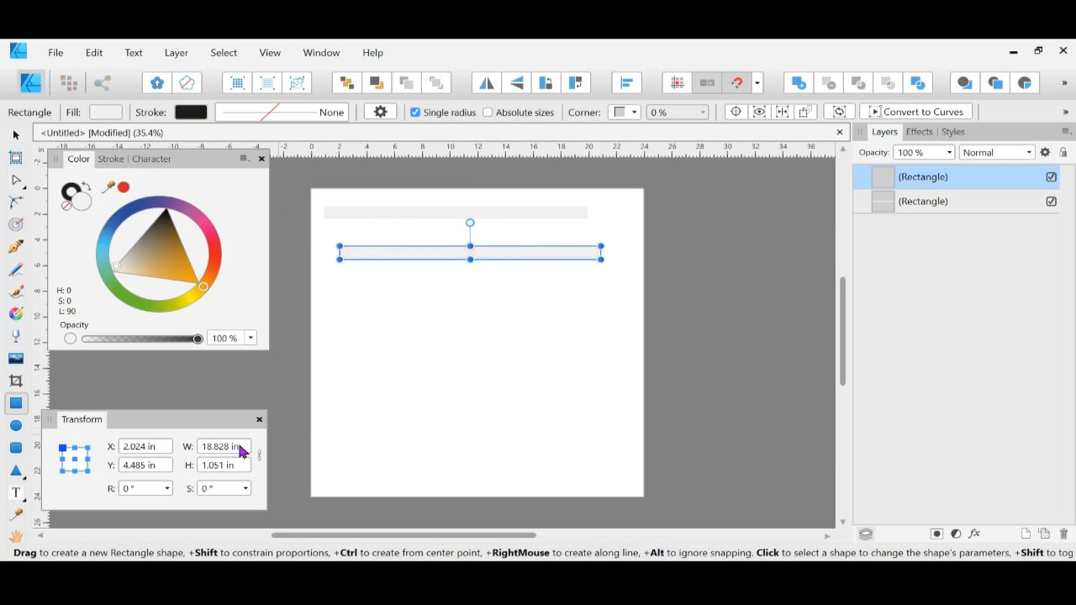
click(226, 466)
key(BackSpace)
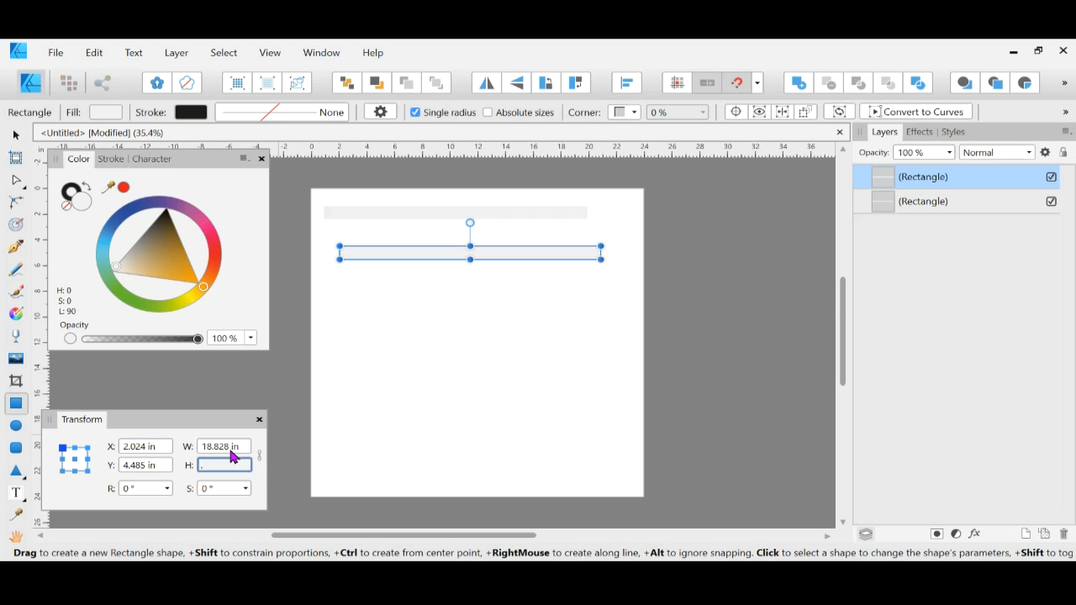
key(Tab)
click(227, 469)
text(.875)
key(Return)
click(222, 446)
text(19)
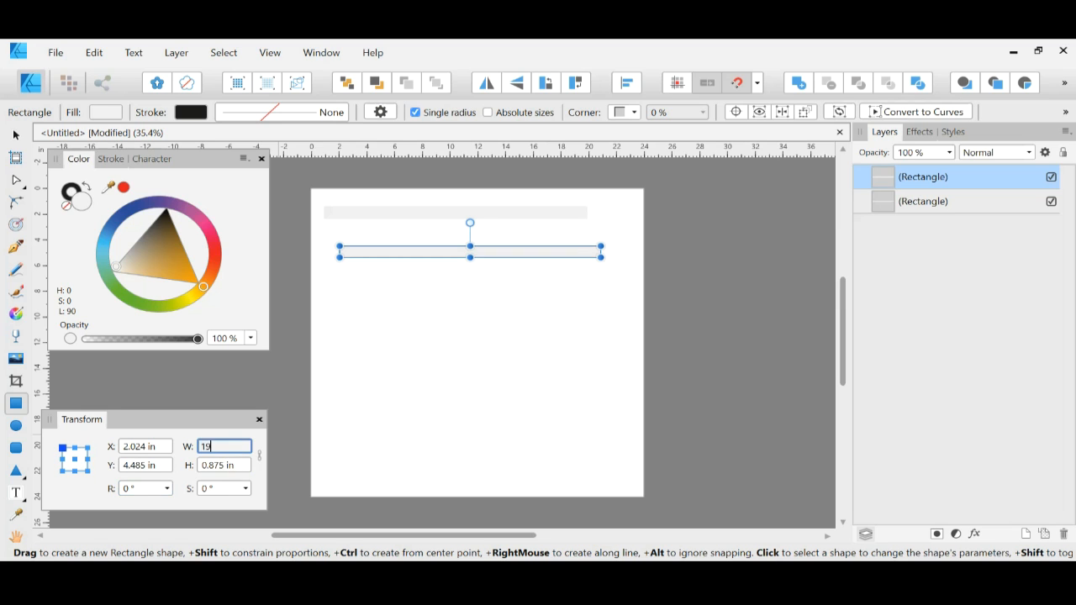
key(Return)
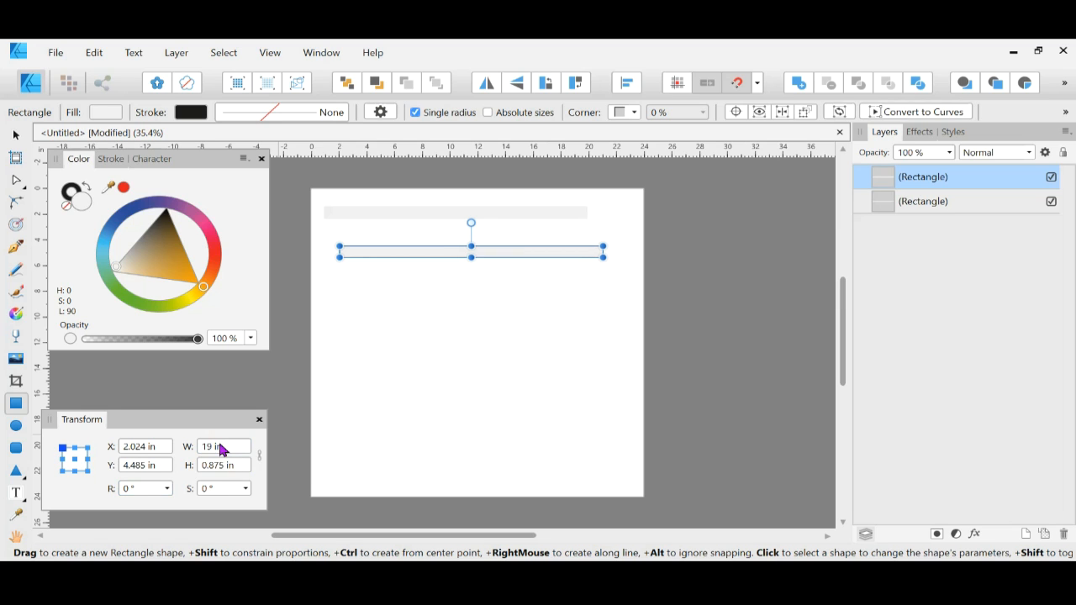
Remove the fill from both rectangles and deselect them.
click(17, 136)
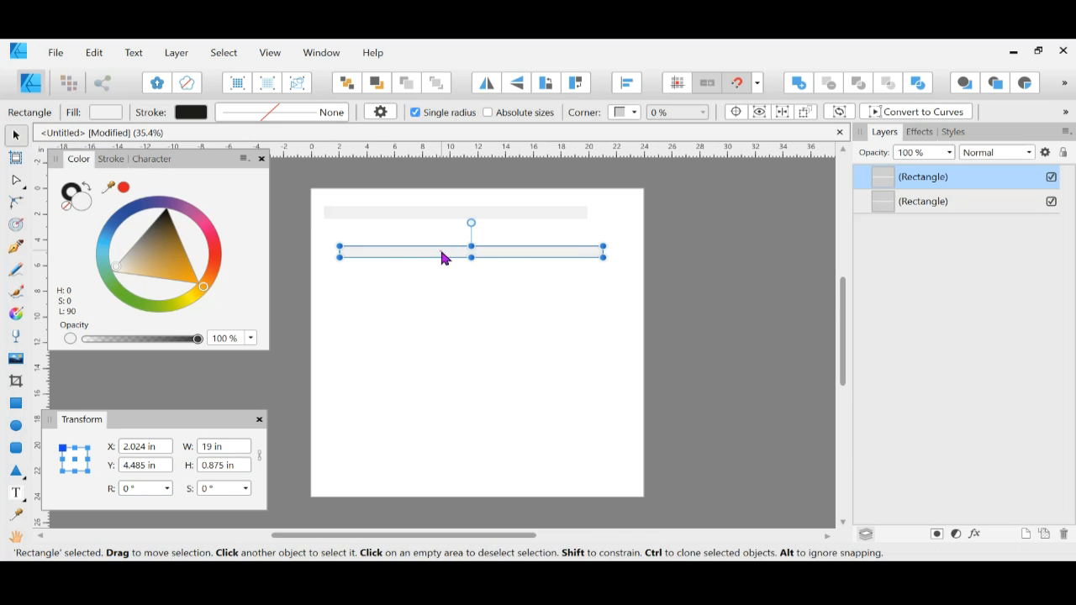
click(67, 204)
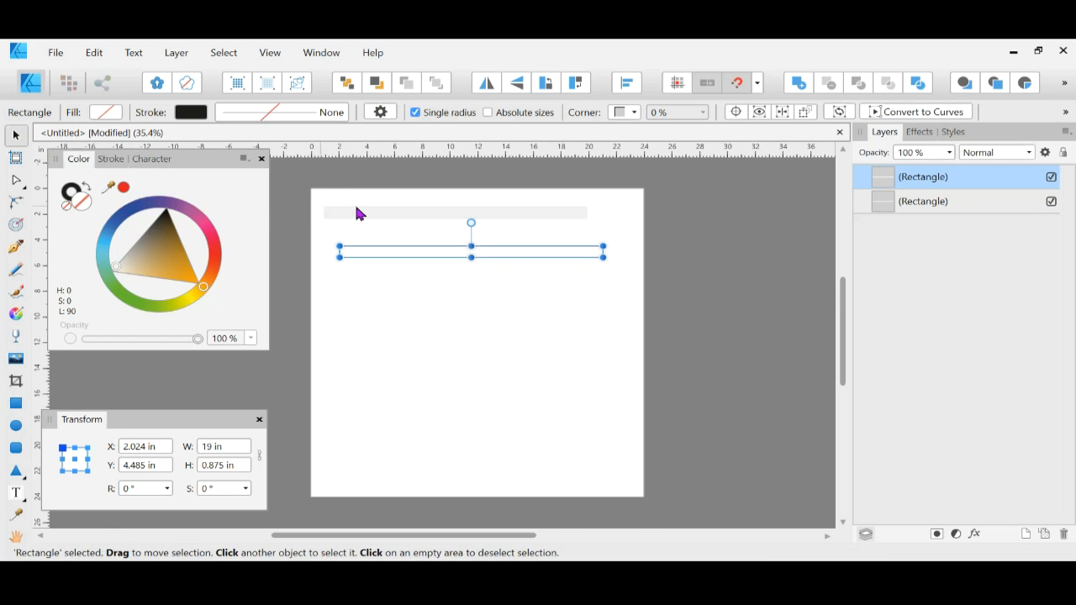
click(357, 214)
click(66, 211)
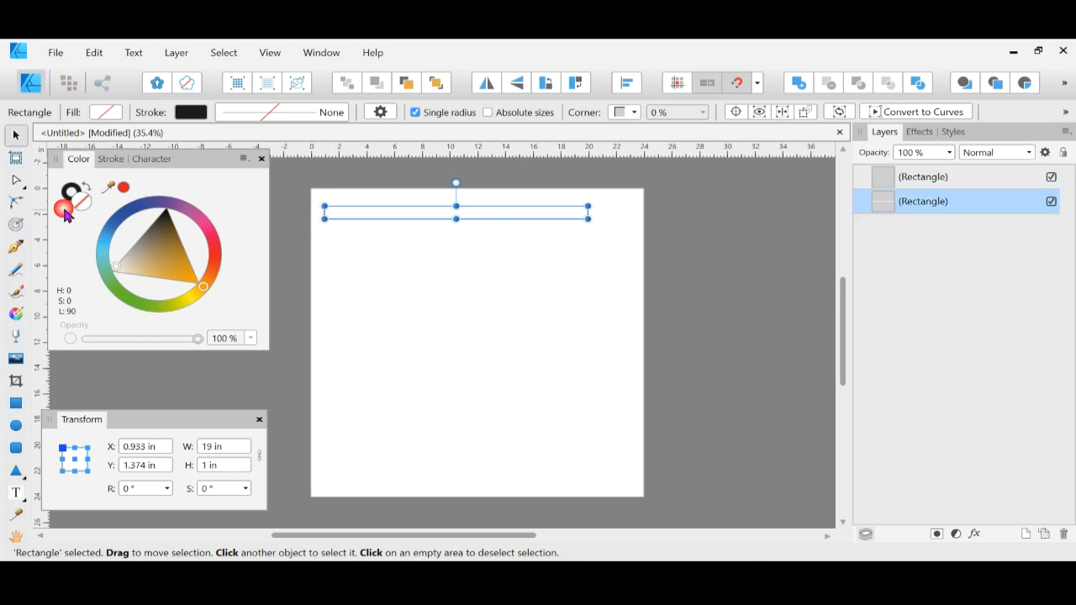
click(387, 247)
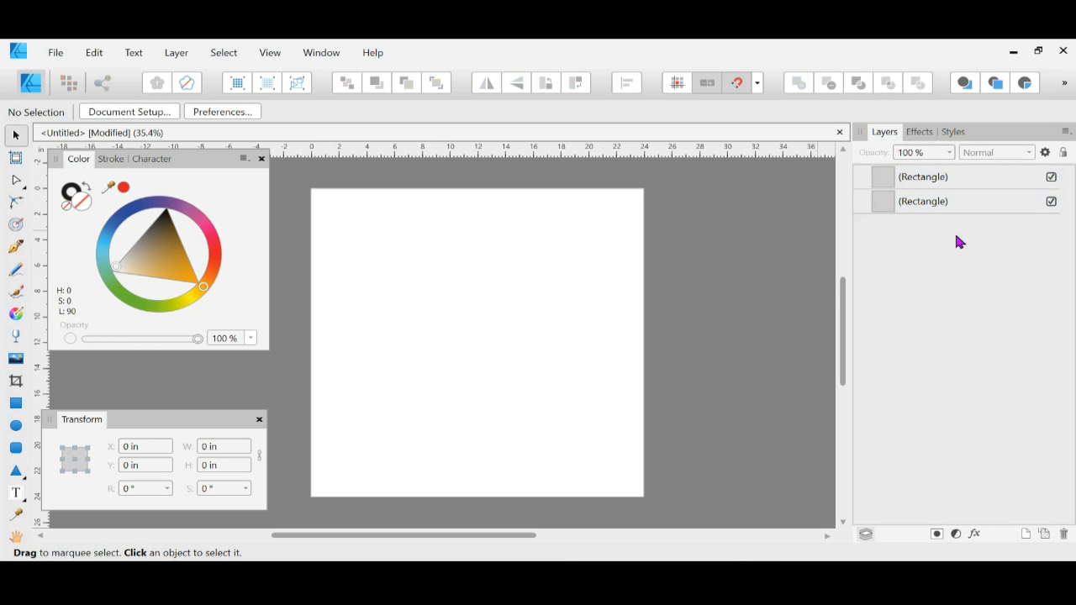
Select the 1 in high rectangle and give its outline a 3.2 pt solid stroke.
double_click(937, 202)
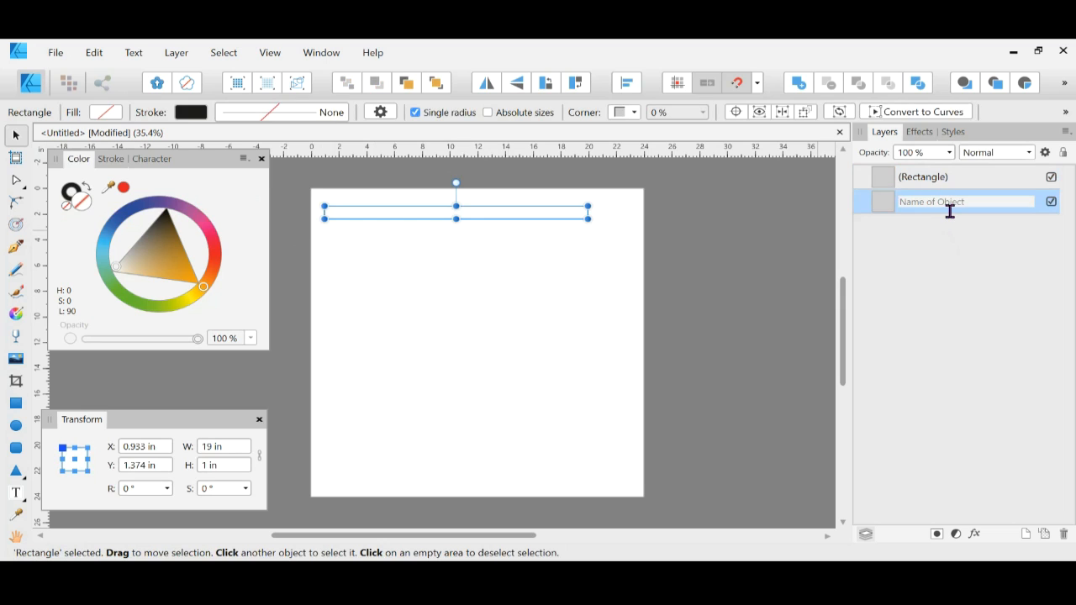
click(929, 182)
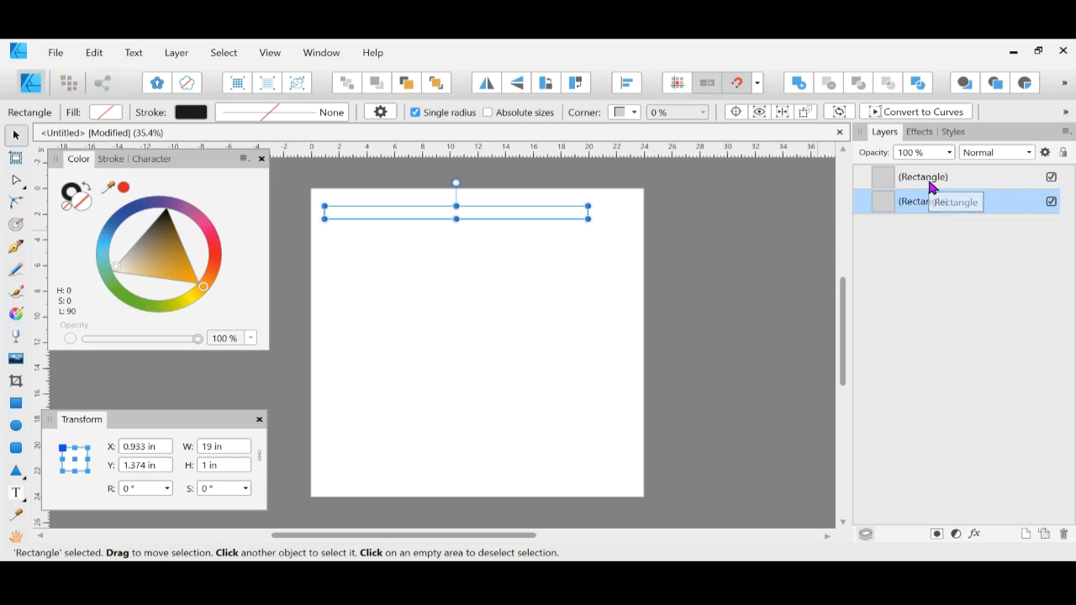
click(929, 182)
click(929, 201)
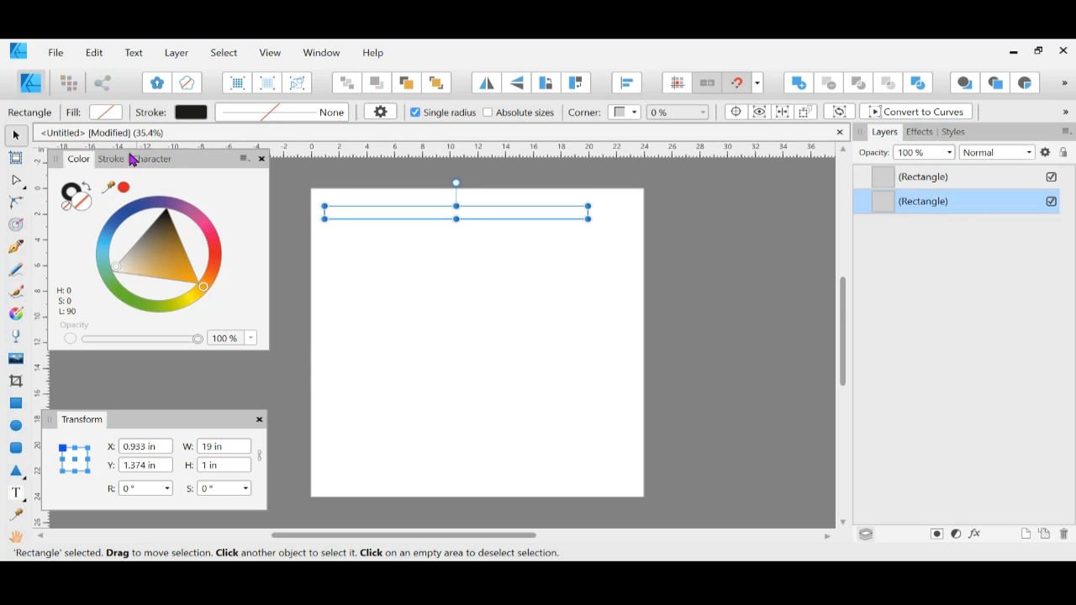
click(283, 116)
drag(231, 175, 255, 172)
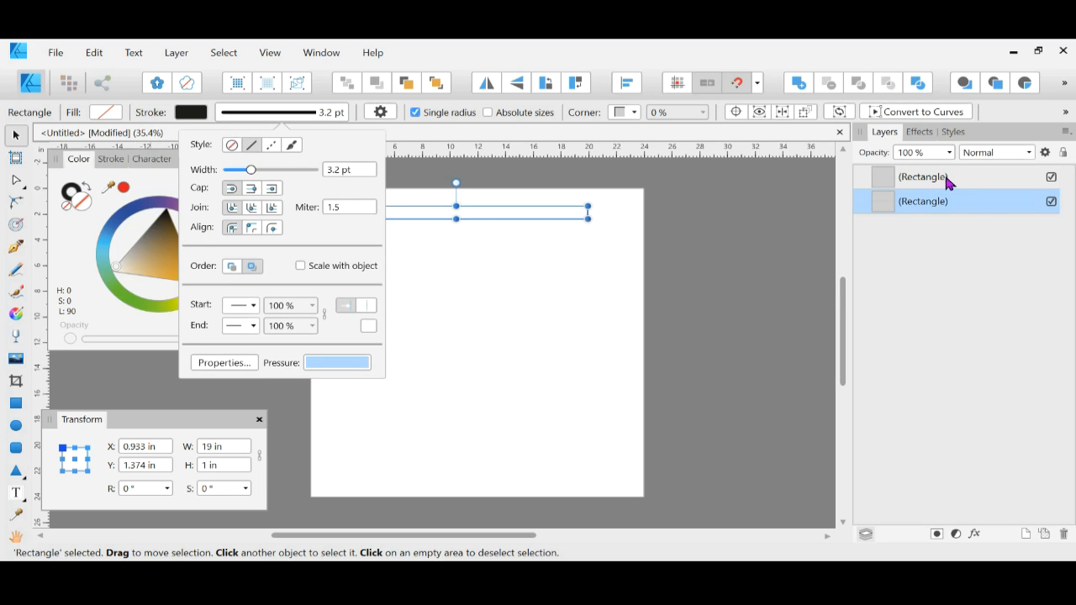
Give the 0.875 in high rectangle a solid red stroke with no fill, thicken its outline, and deselect it.
click(908, 177)
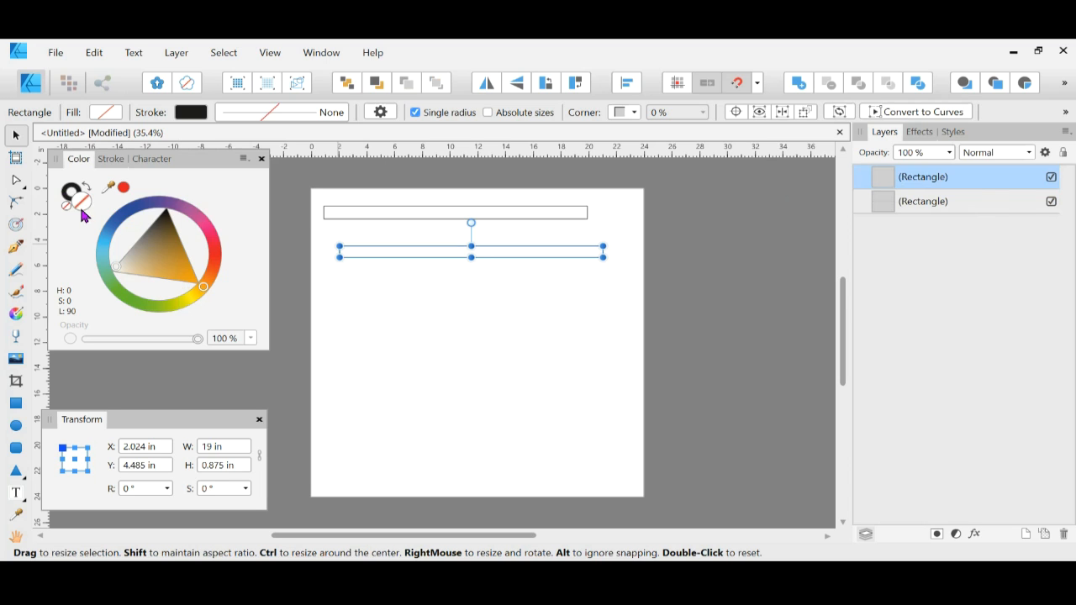
click(124, 187)
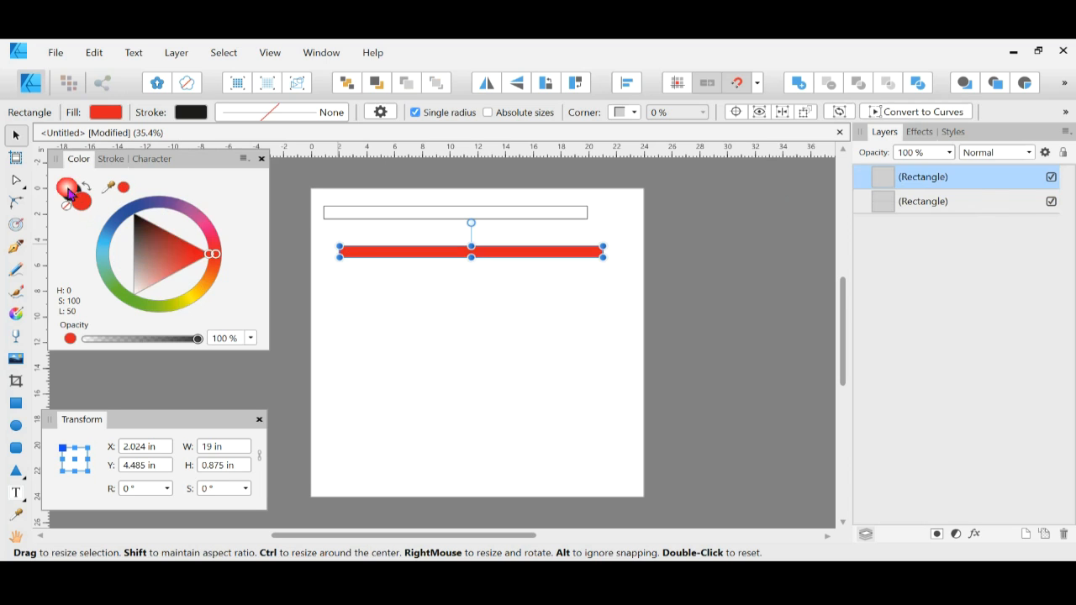
click(85, 189)
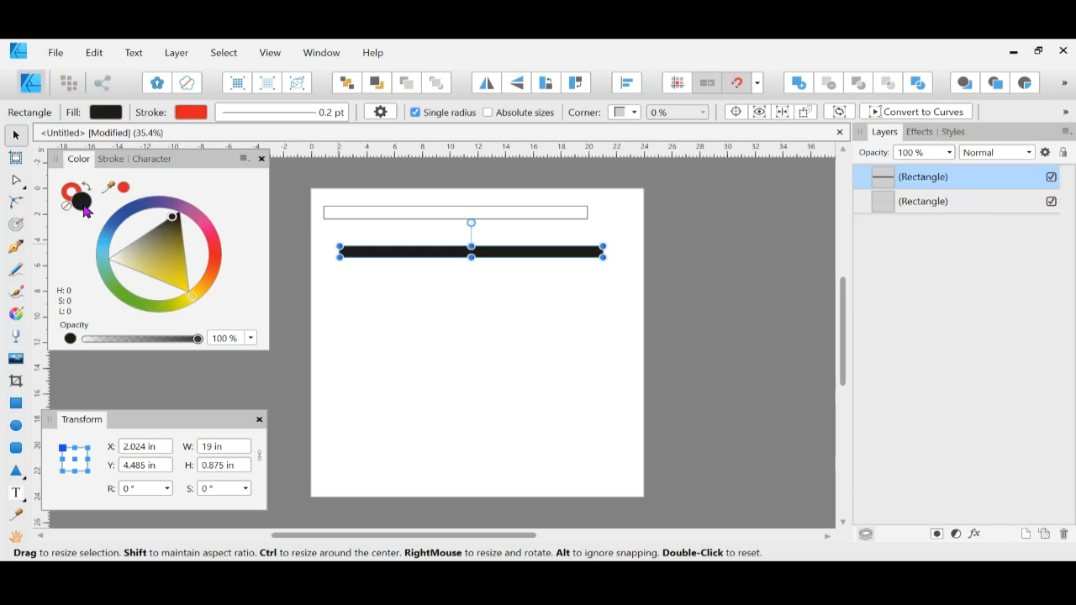
click(65, 206)
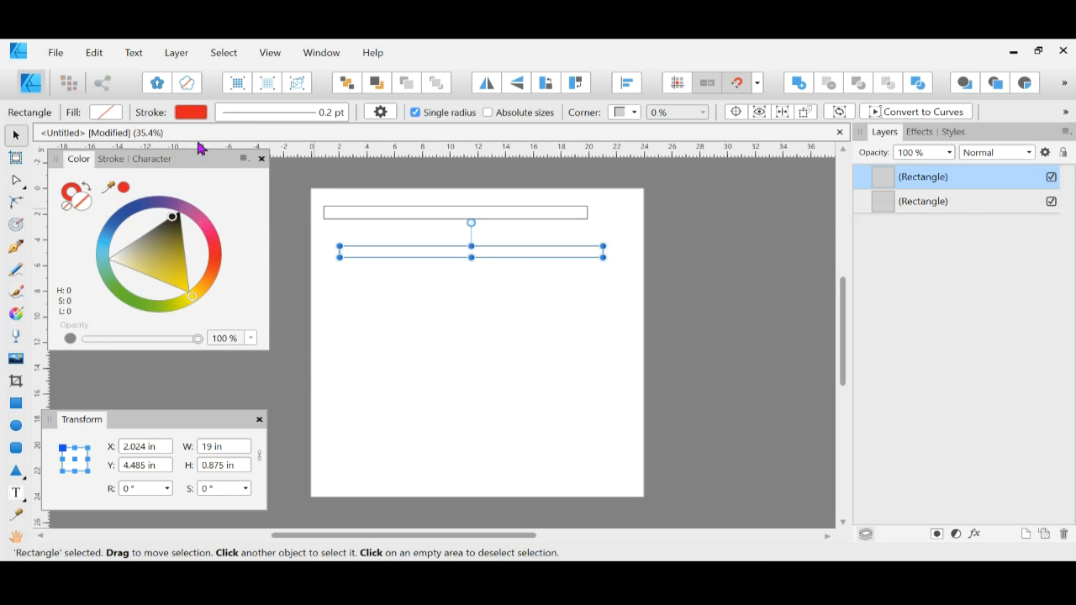
click(245, 119)
drag(232, 171, 255, 172)
click(484, 291)
click(613, 274)
Align both rectangles to each other's vertical middle and horizontal centre so they are concentric, and deselect them.
mouse_move(678, 294)
mouse_down()
mouse_move(333, 222)
mouse_move(290, 191)
mouse_move(322, 187)
mouse_up()
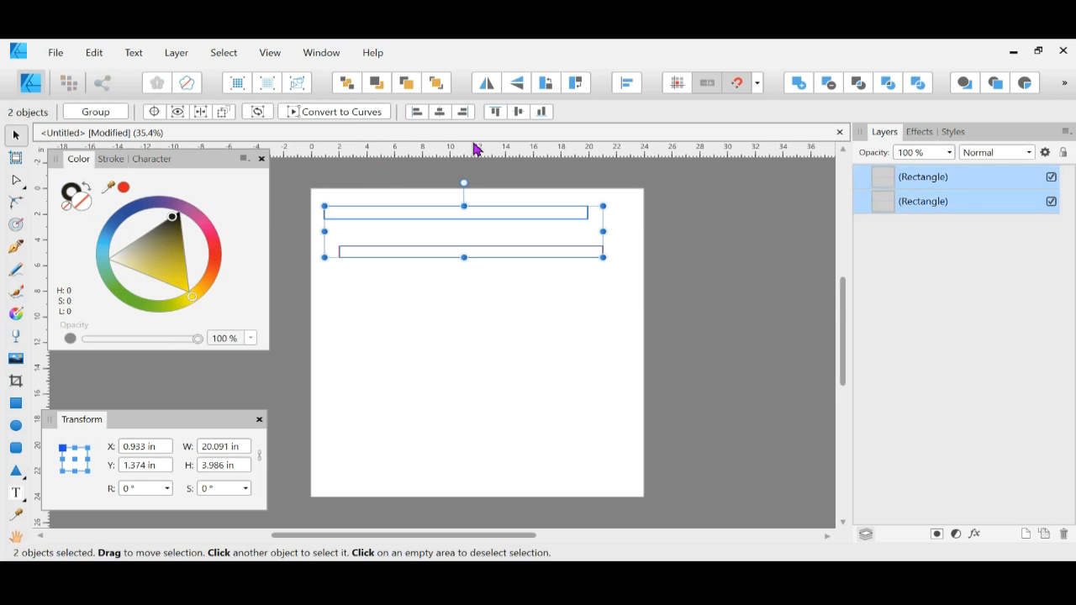
click(517, 112)
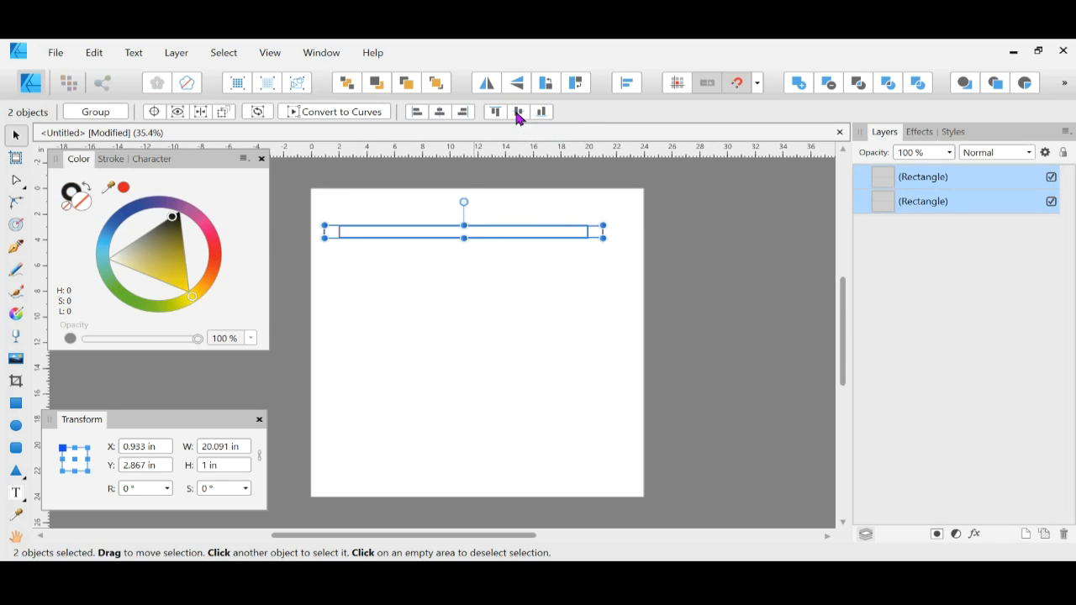
click(440, 113)
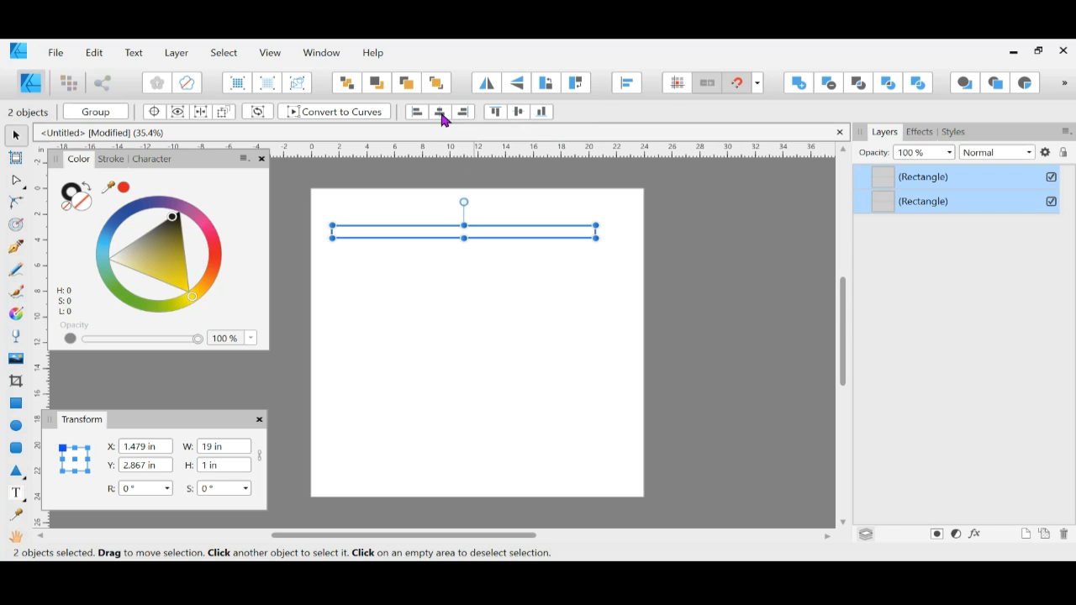
click(458, 284)
Set the stroke width of both rectangles to 1.5 pt.
scroll(458, 288, up, 4)
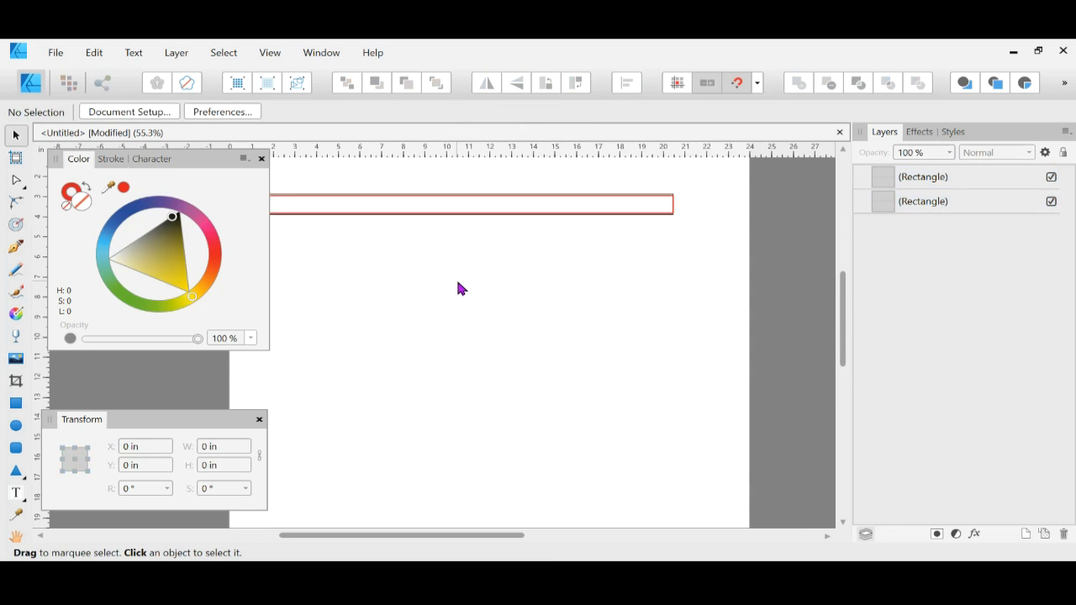
scroll(458, 289, up, 2)
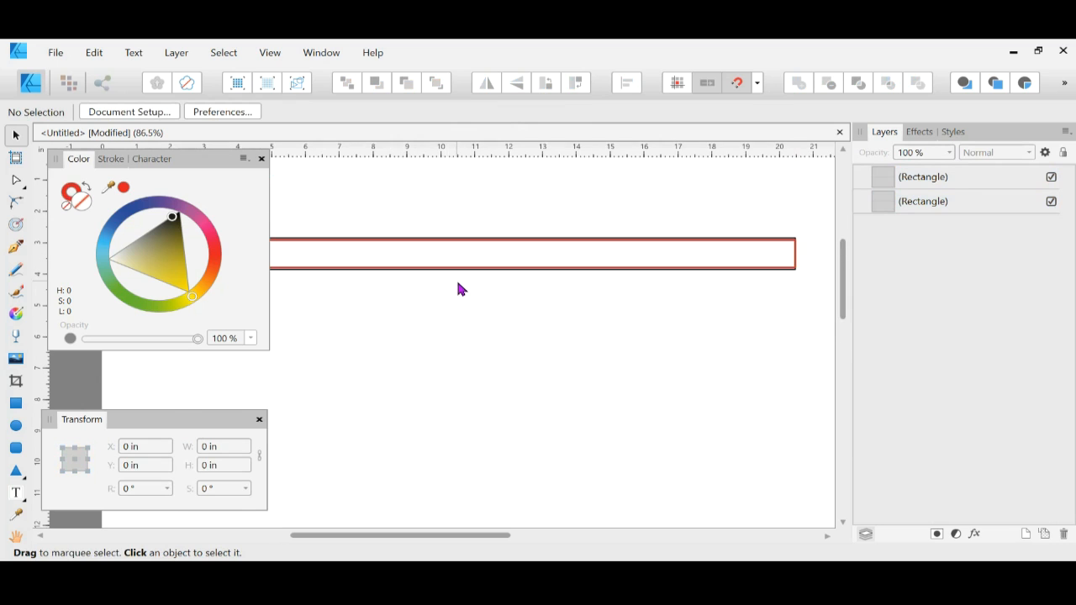
drag(787, 311, 416, 218)
click(950, 203)
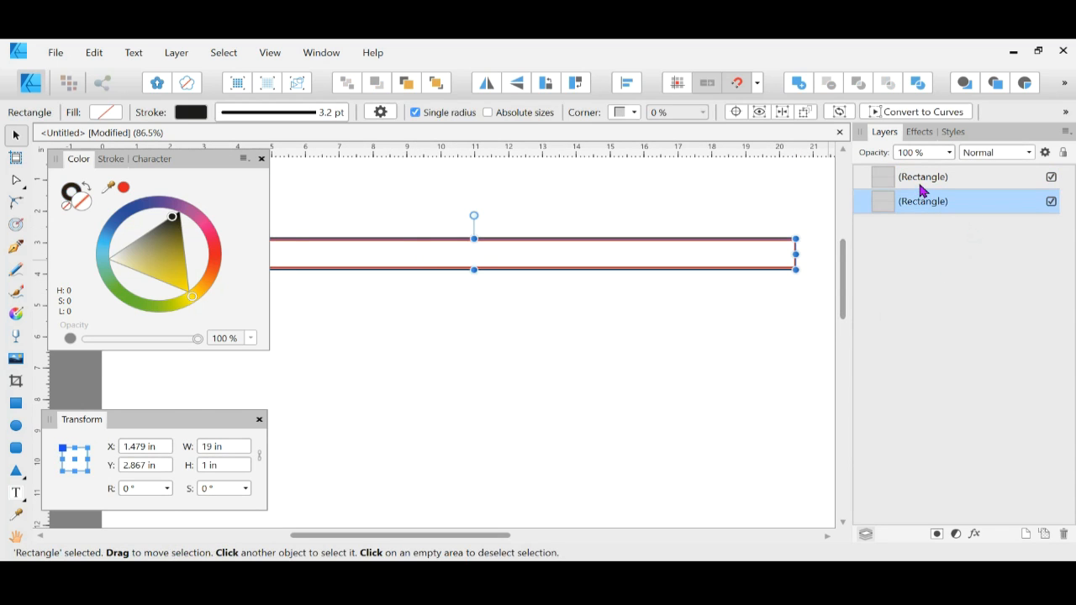
shift+click(898, 177)
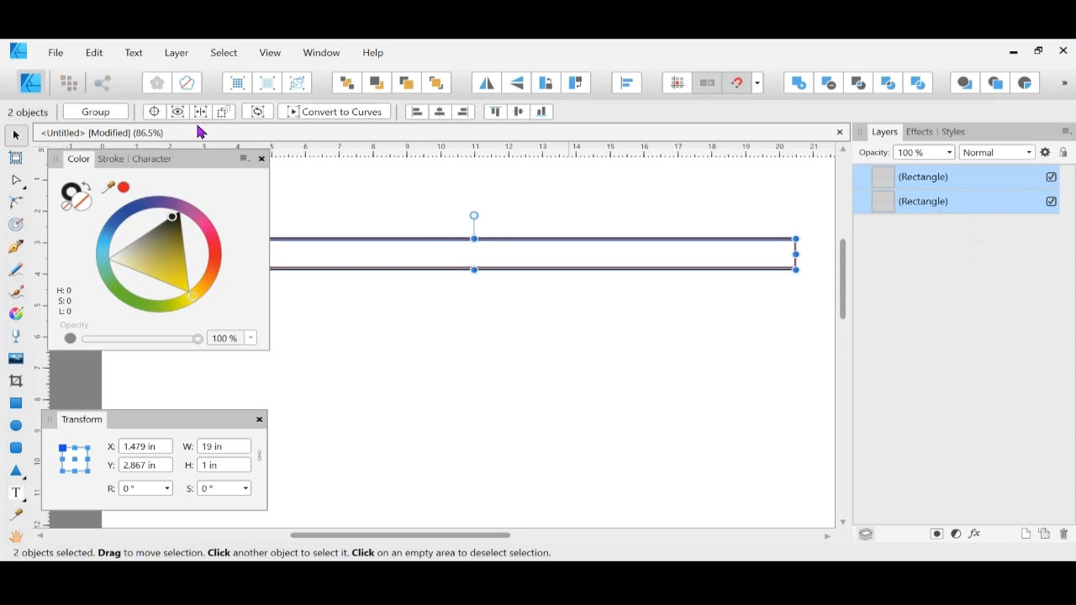
click(111, 159)
click(234, 208)
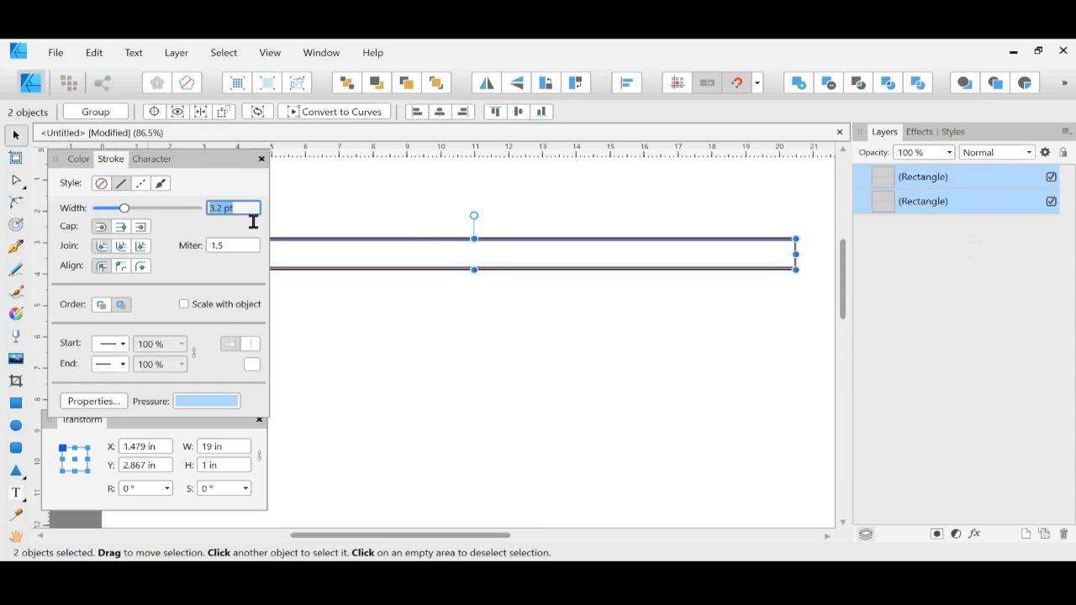
text(1.5)
key(Return)
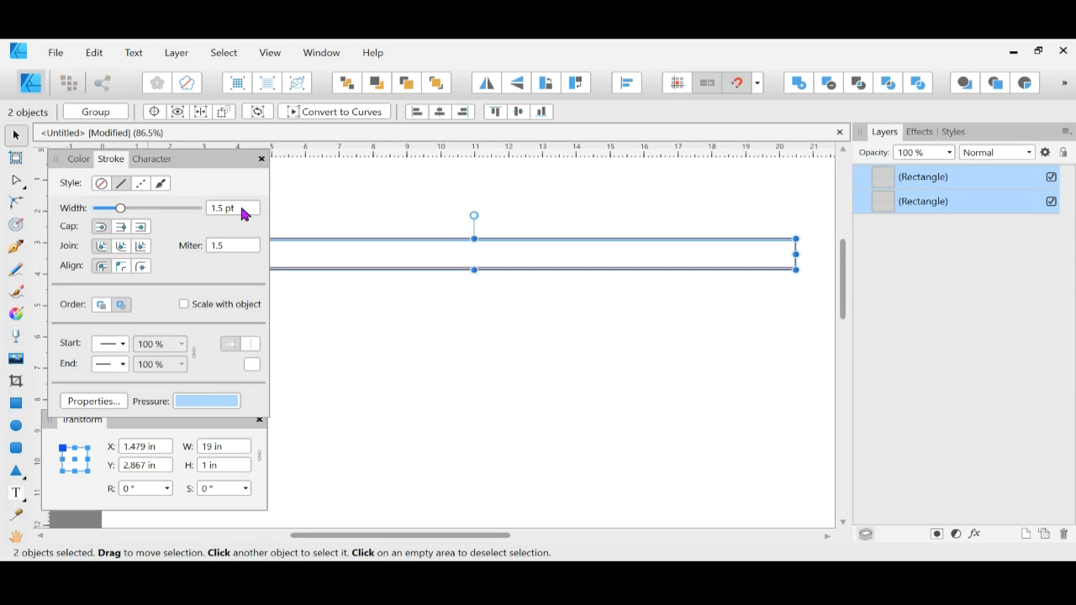
click(347, 412)
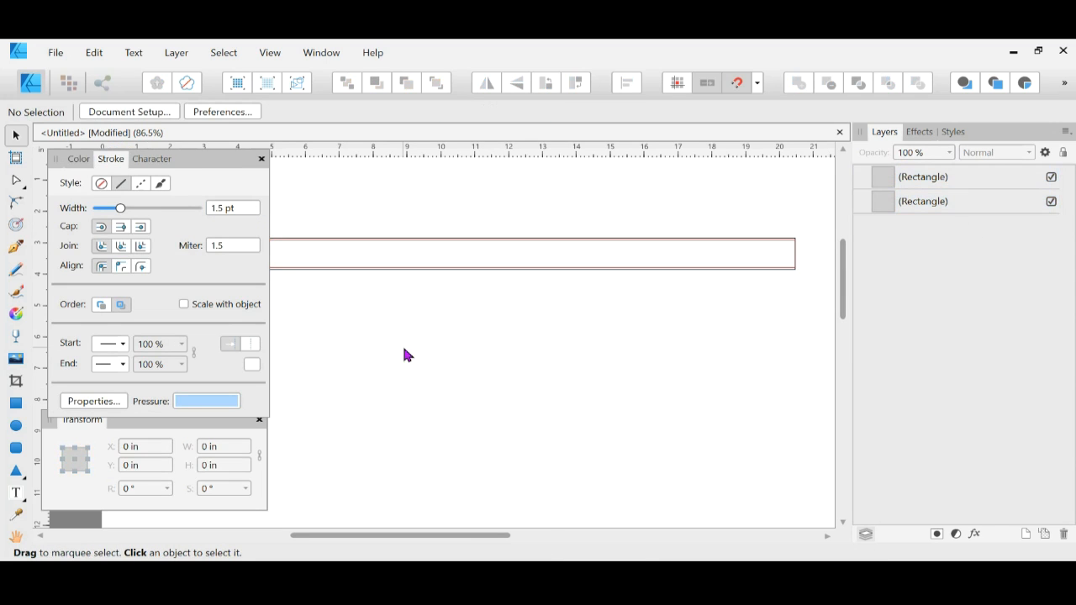
scroll(374, 337, up, 2)
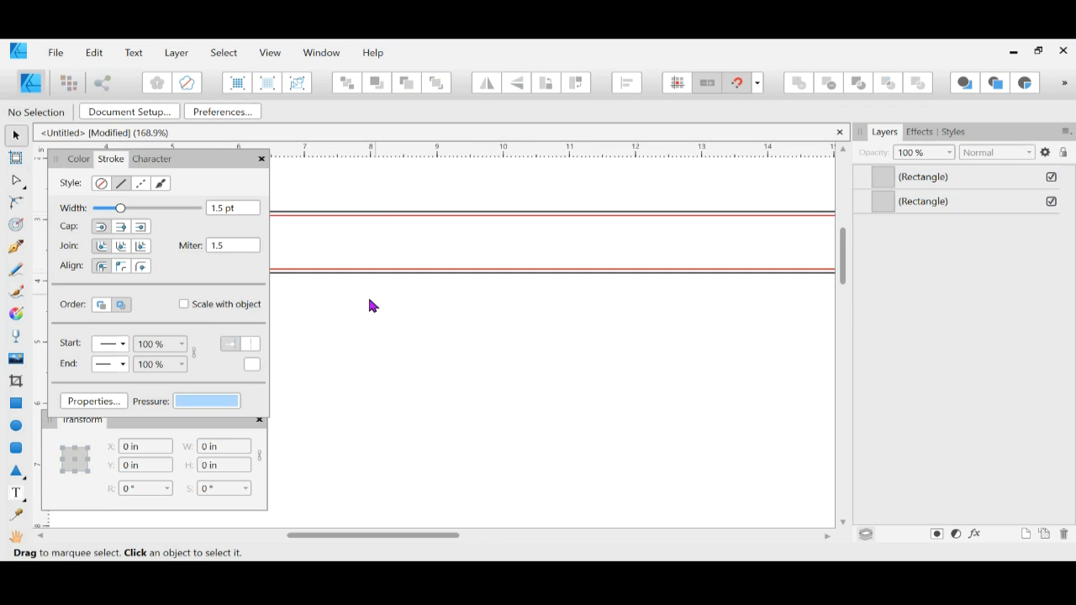
click(329, 215)
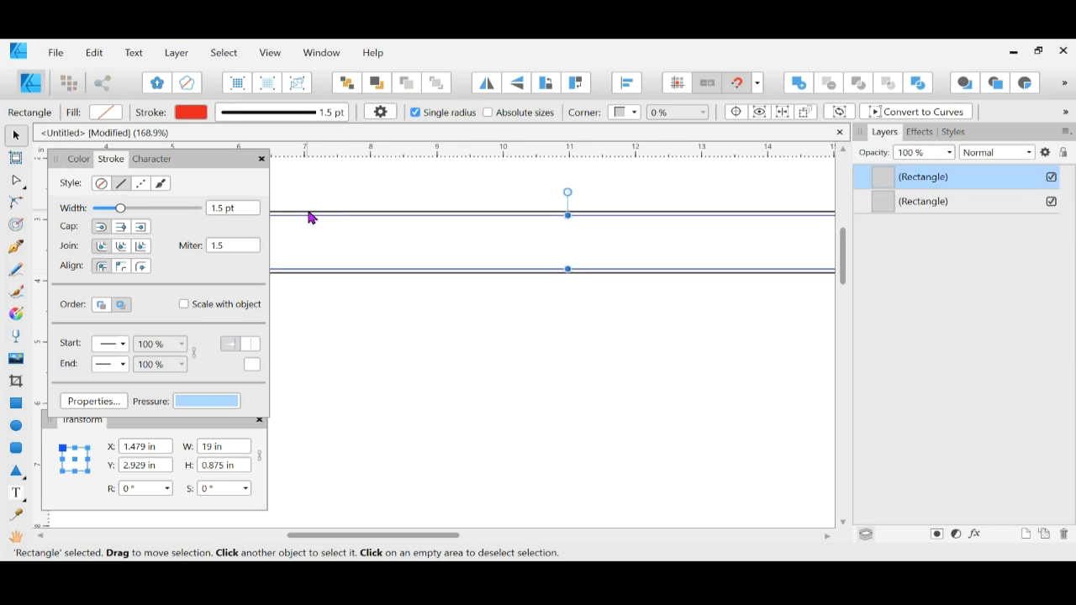
click(308, 216)
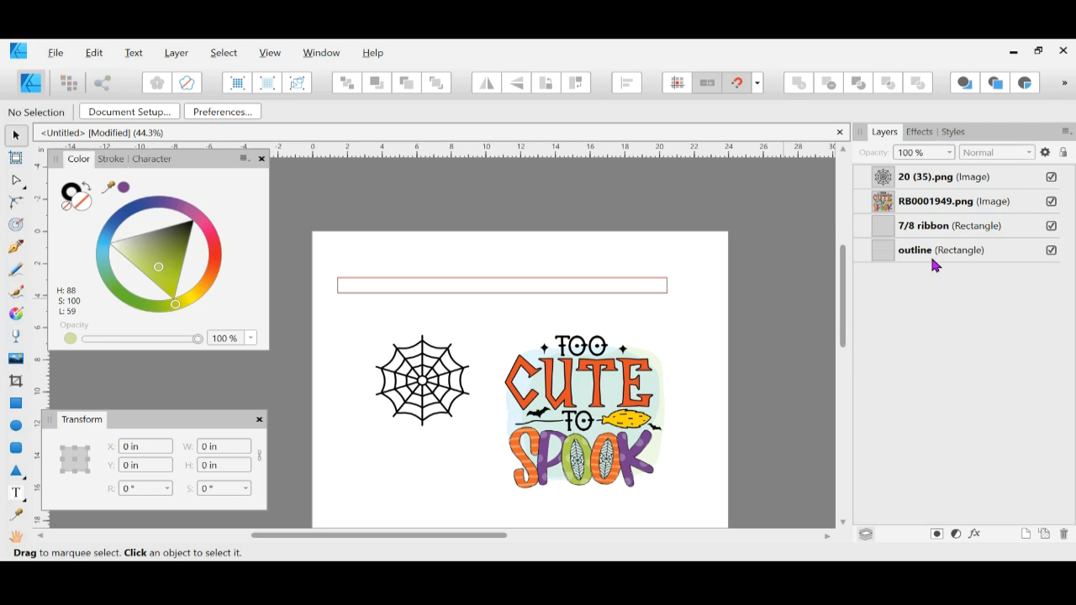
Apply a linear gradient fill to the outline rectangle and colour its end stop purple, sampled from the K in SPOOK.
click(907, 256)
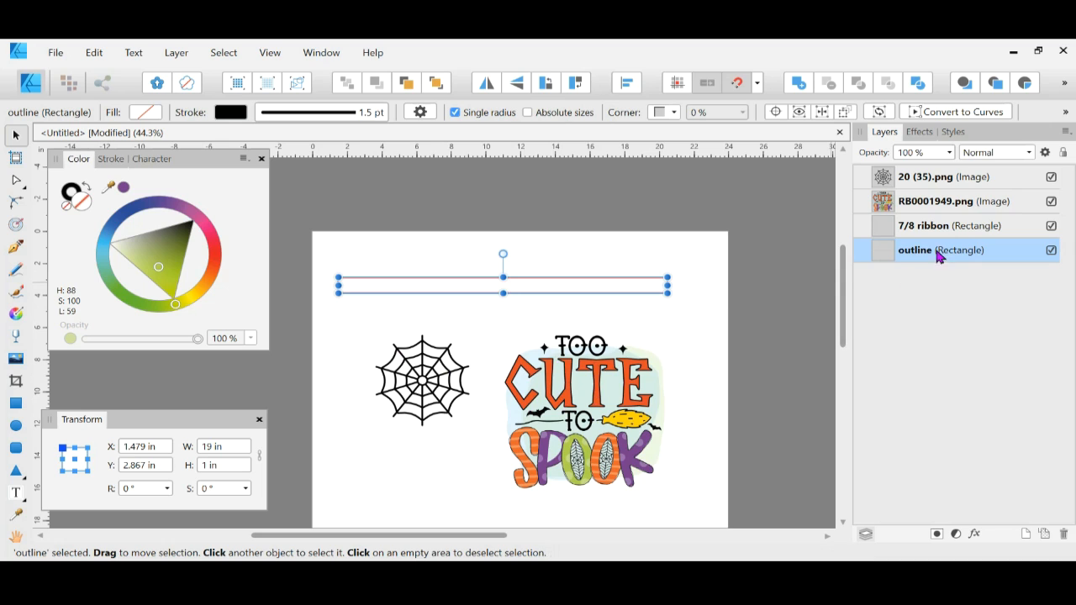
double_click(888, 252)
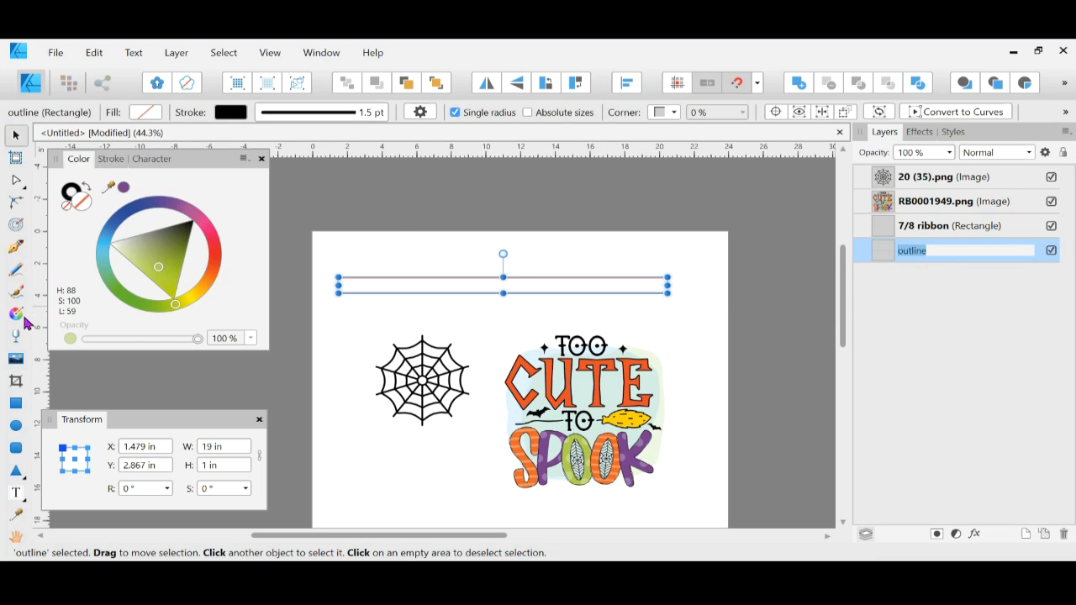
double_click(83, 205)
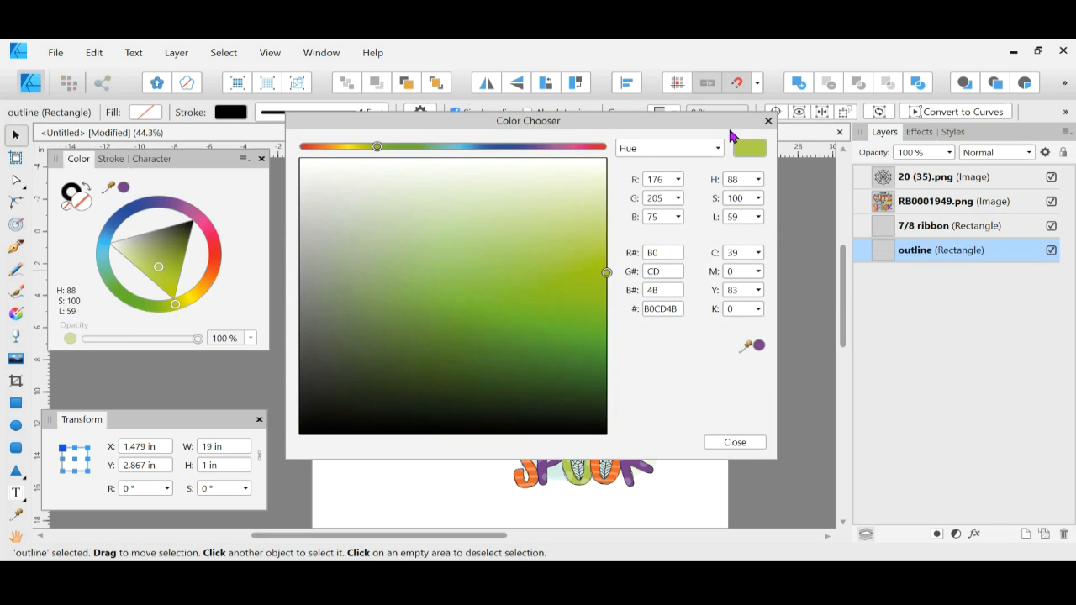
click(738, 449)
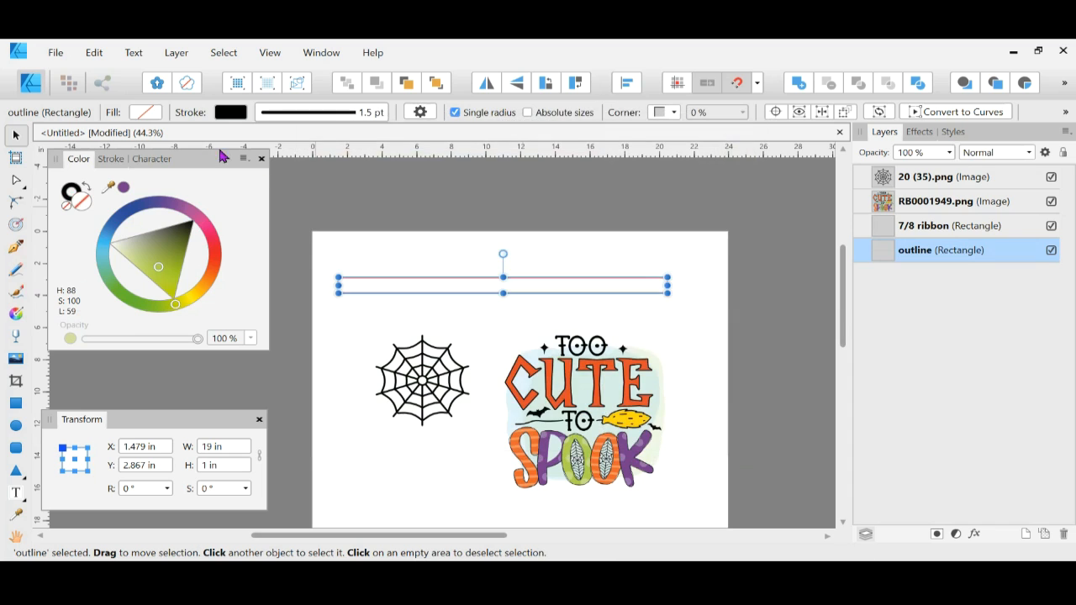
click(145, 110)
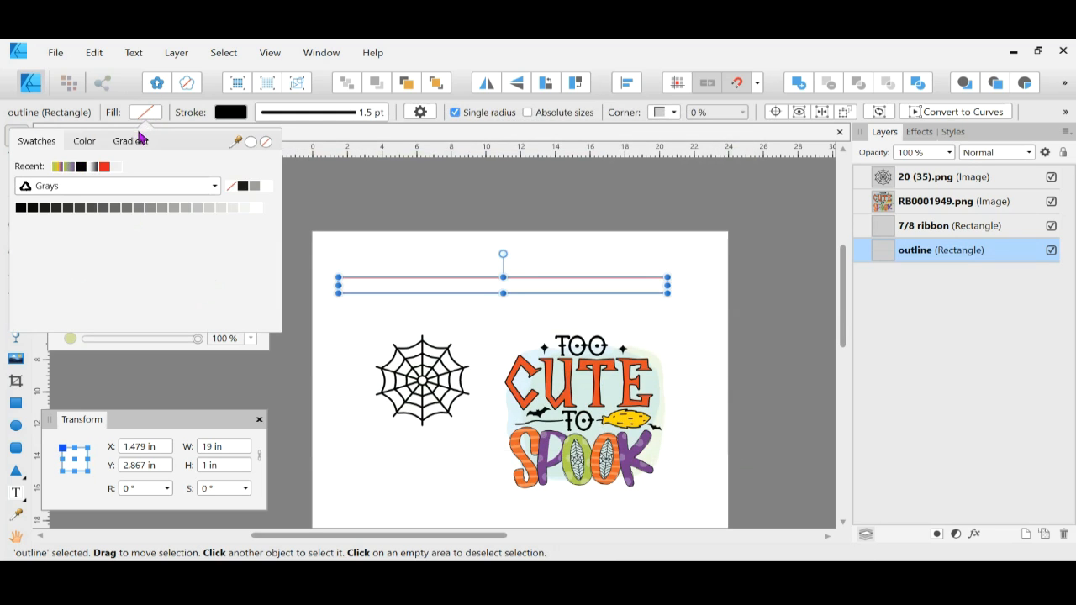
click(138, 142)
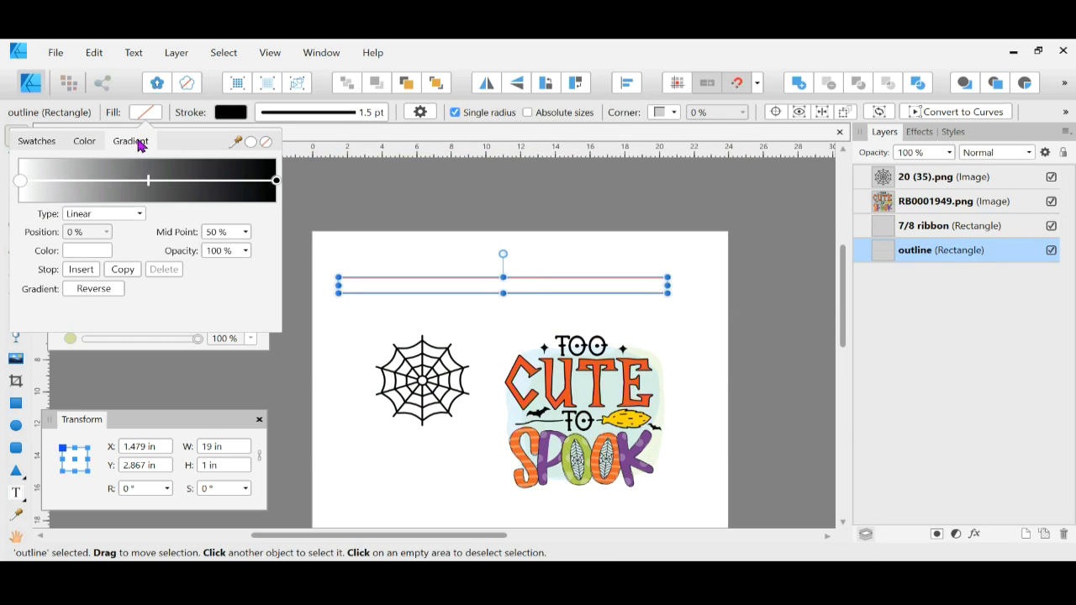
click(276, 180)
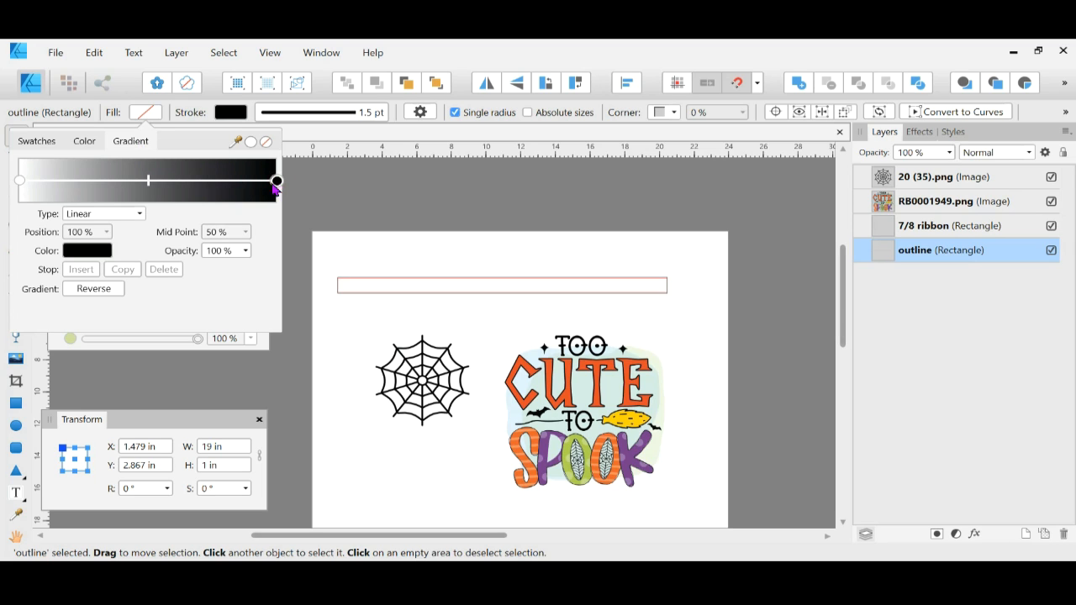
click(86, 252)
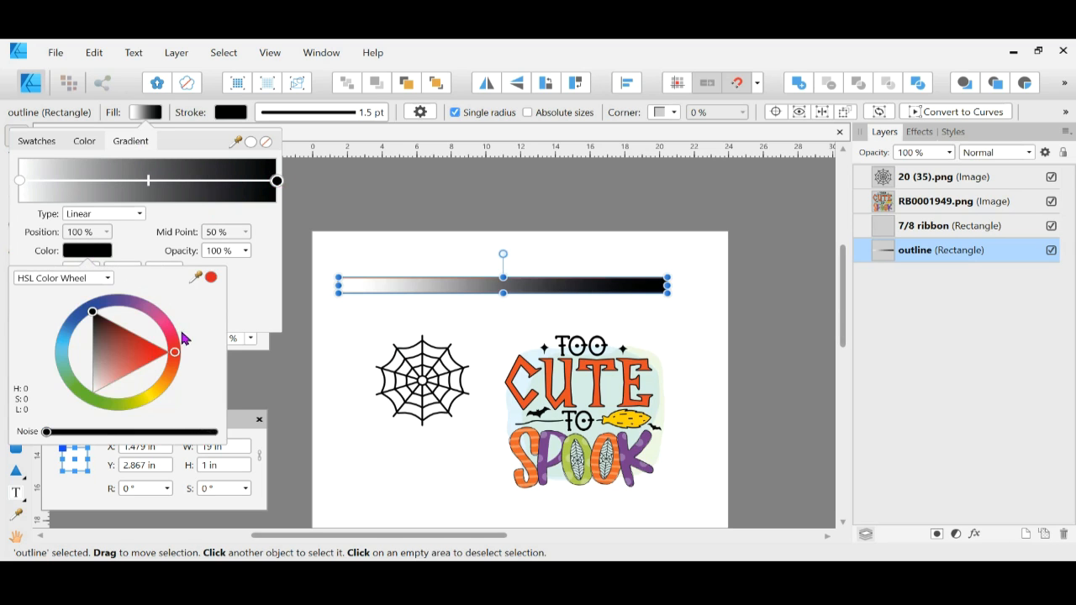
drag(211, 277, 632, 451)
drag(211, 277, 630, 458)
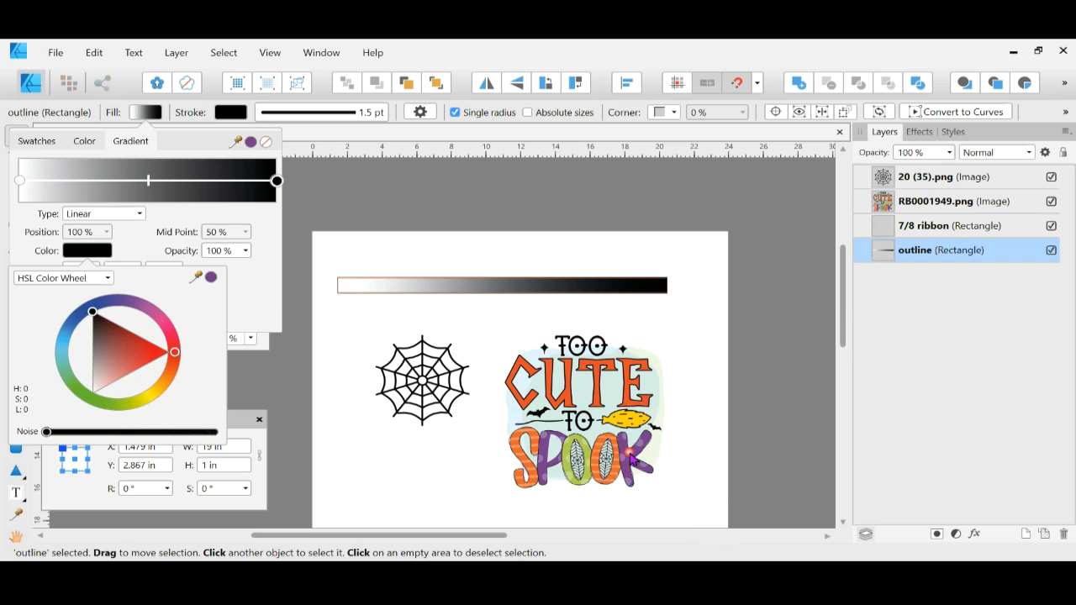
click(211, 279)
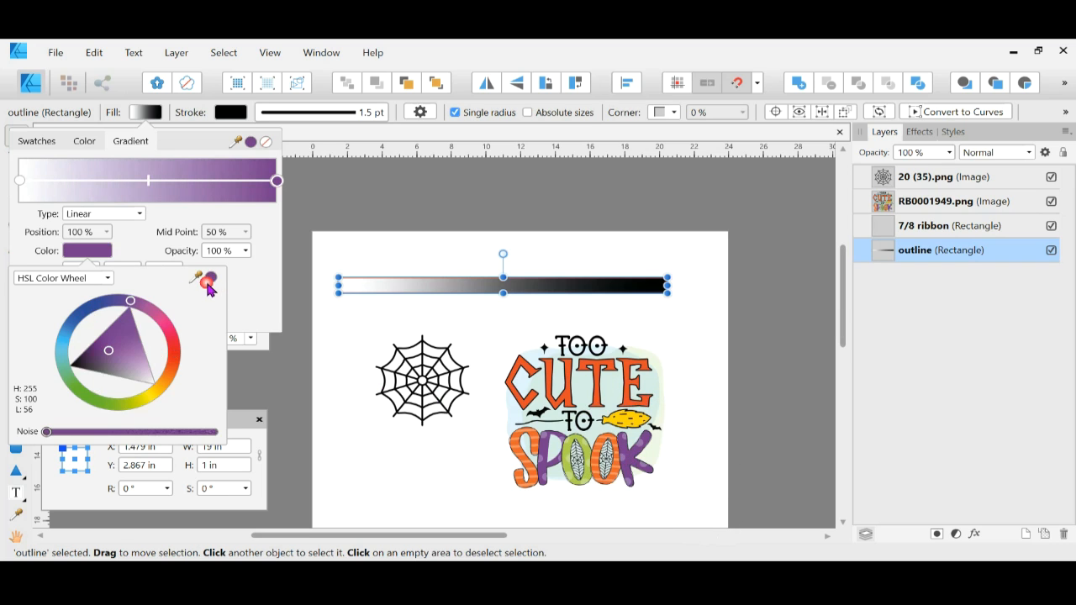
Colour the gradient's start stop green, sampled from the first O in SPOOK.
click(20, 180)
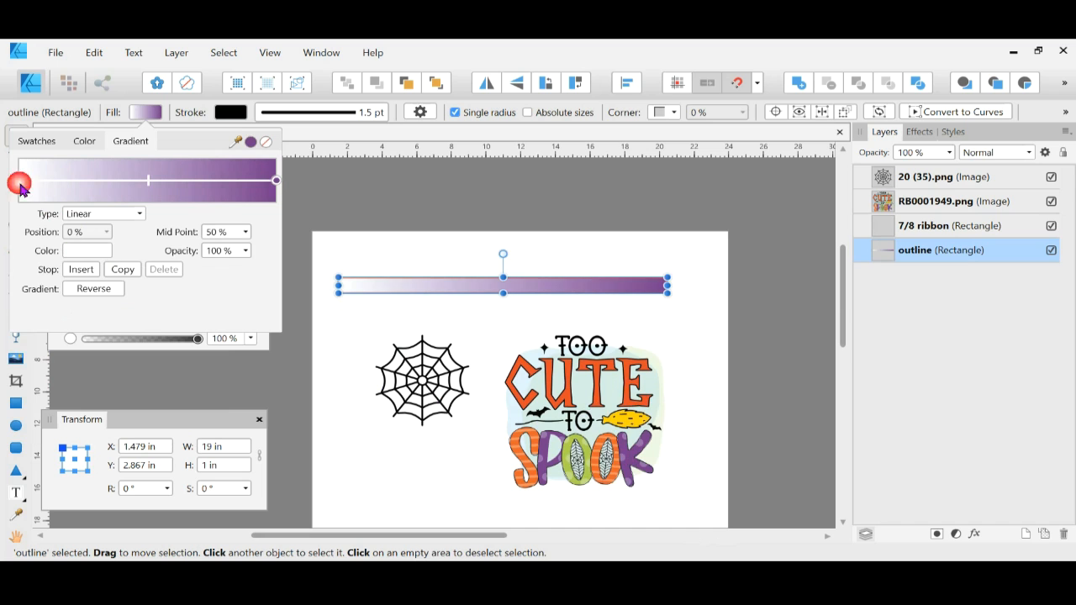
click(100, 252)
drag(211, 280, 584, 452)
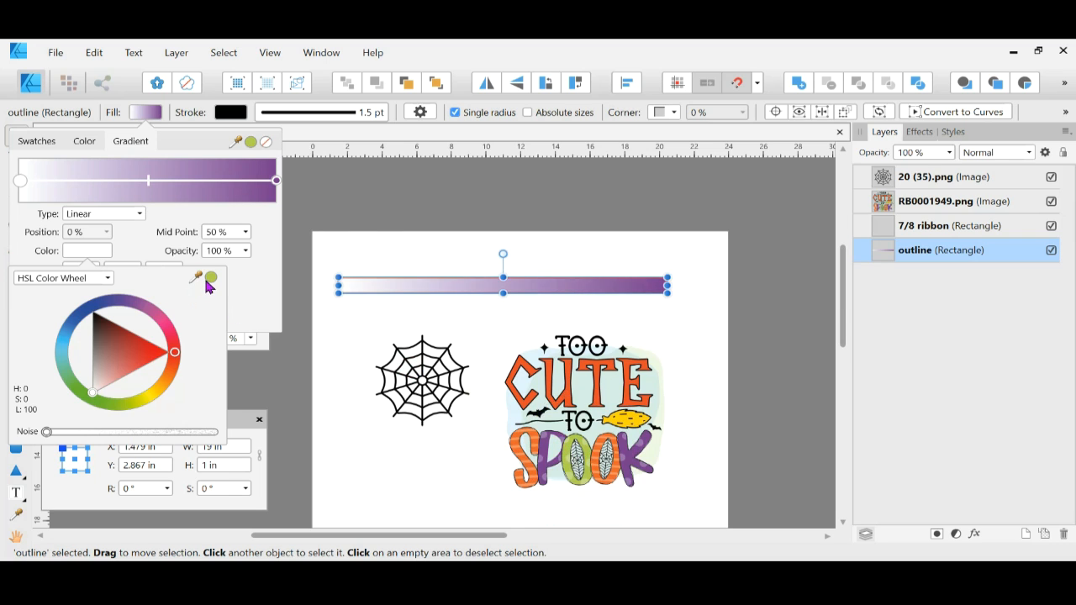
click(209, 278)
click(75, 252)
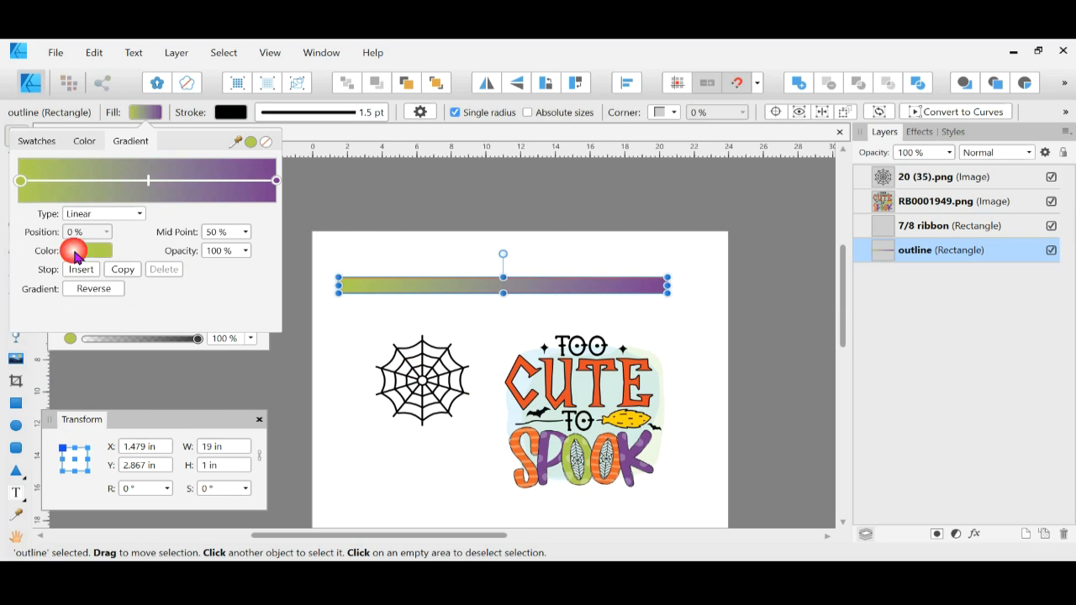
Add a middle stop to the outline rectangle's gradient and colour it yellow, sampled from the broom in the graphic.
click(141, 181)
click(97, 252)
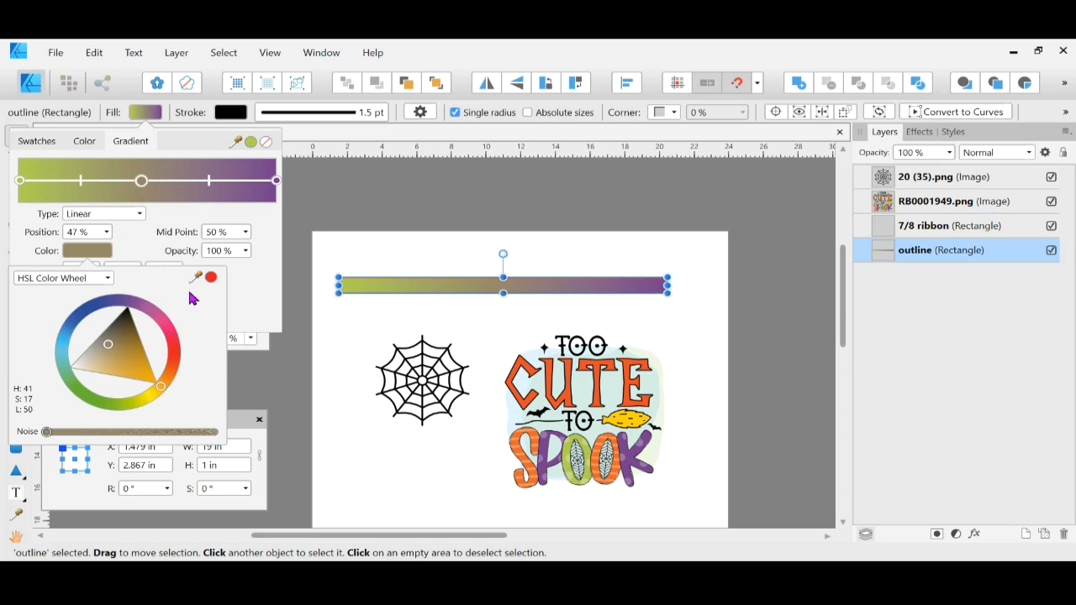
drag(210, 279, 630, 420)
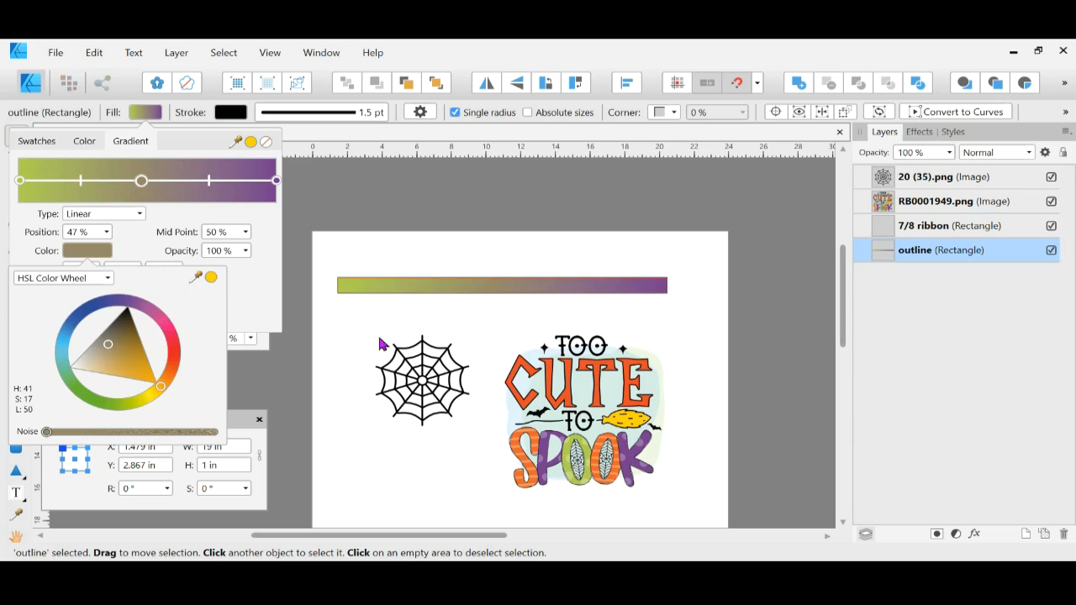
click(211, 278)
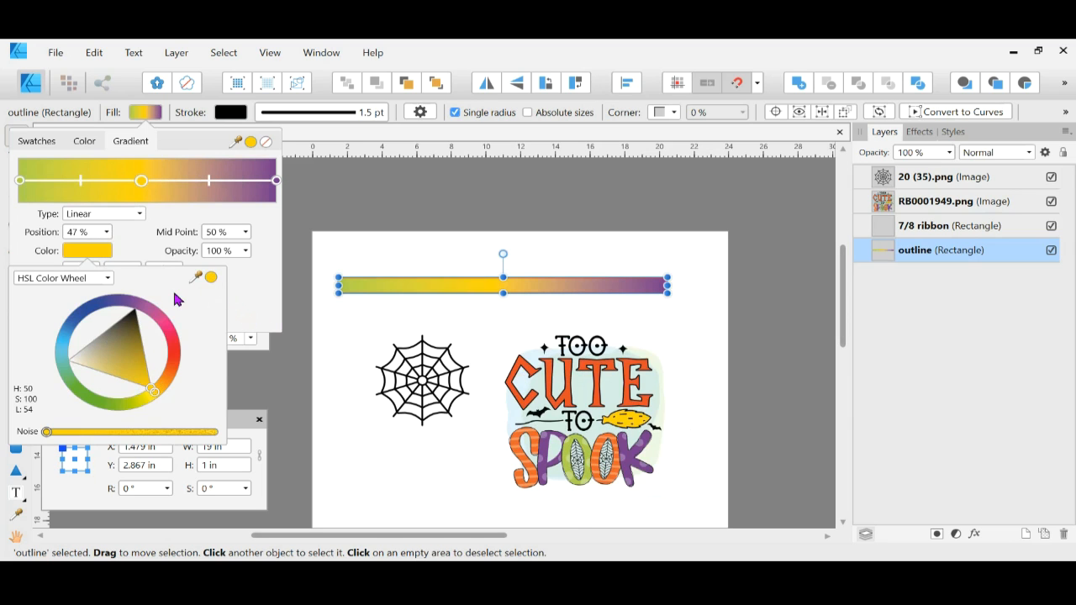
Shift the yellow stop to about the gradient's centre and adjust the midpoints towards it, with the green midpoint at 81%.
click(80, 181)
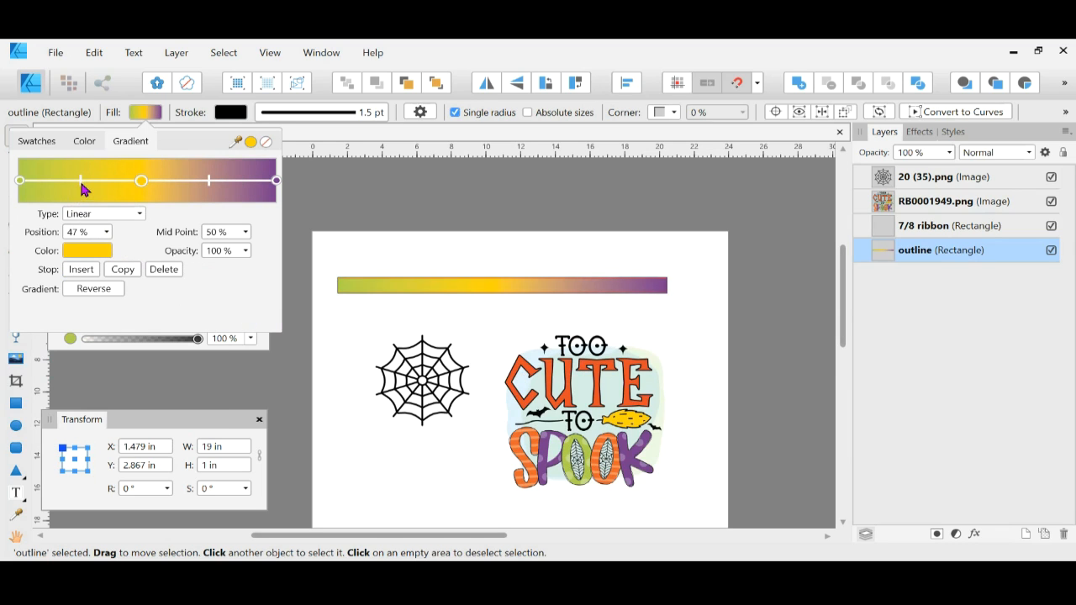
drag(79, 180, 125, 188)
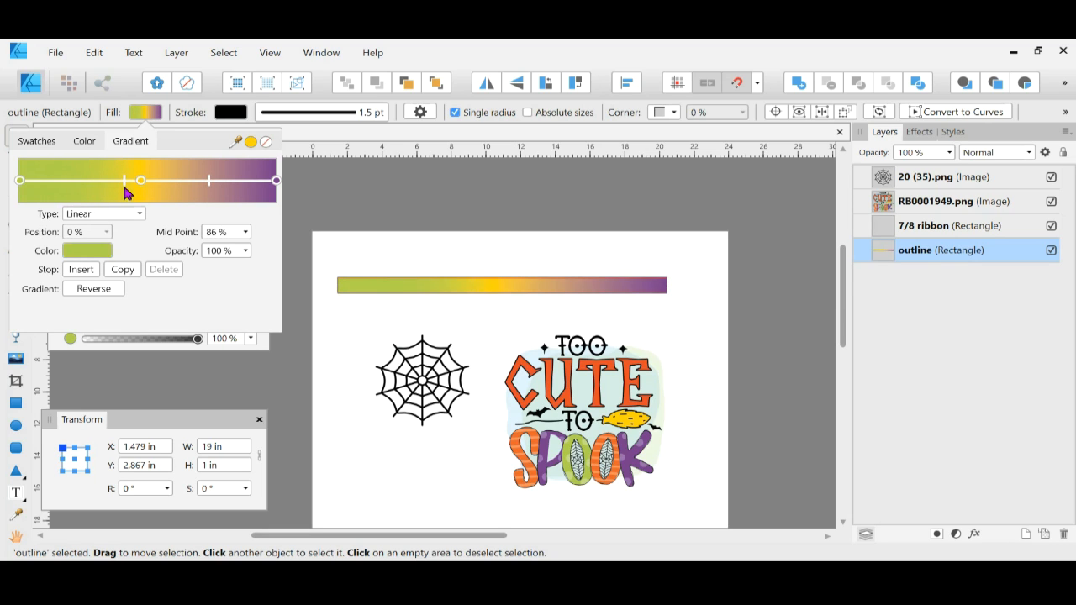
drag(210, 182, 149, 181)
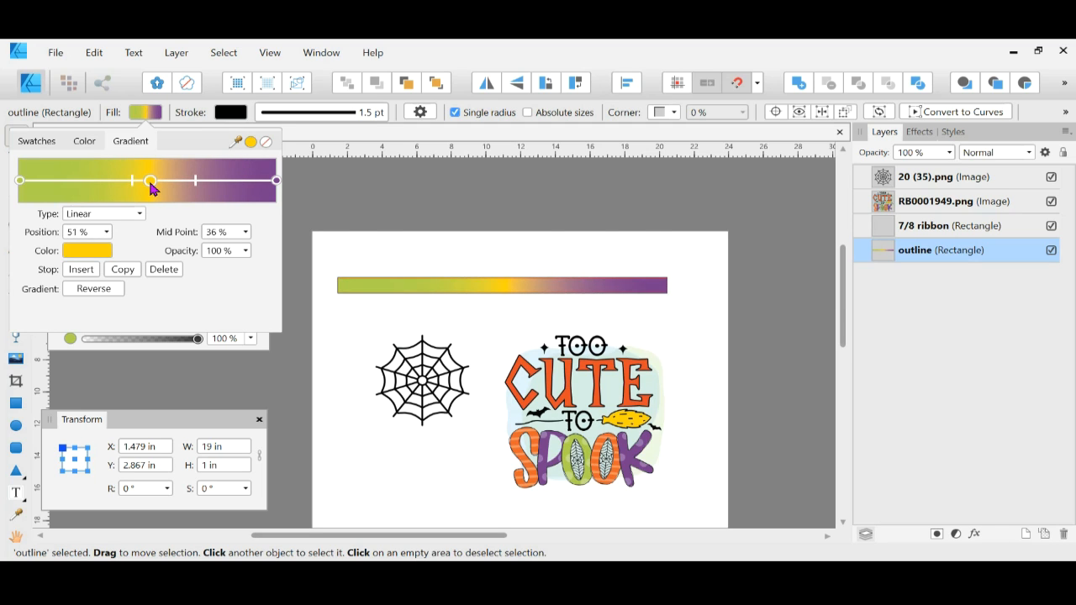
click(131, 183)
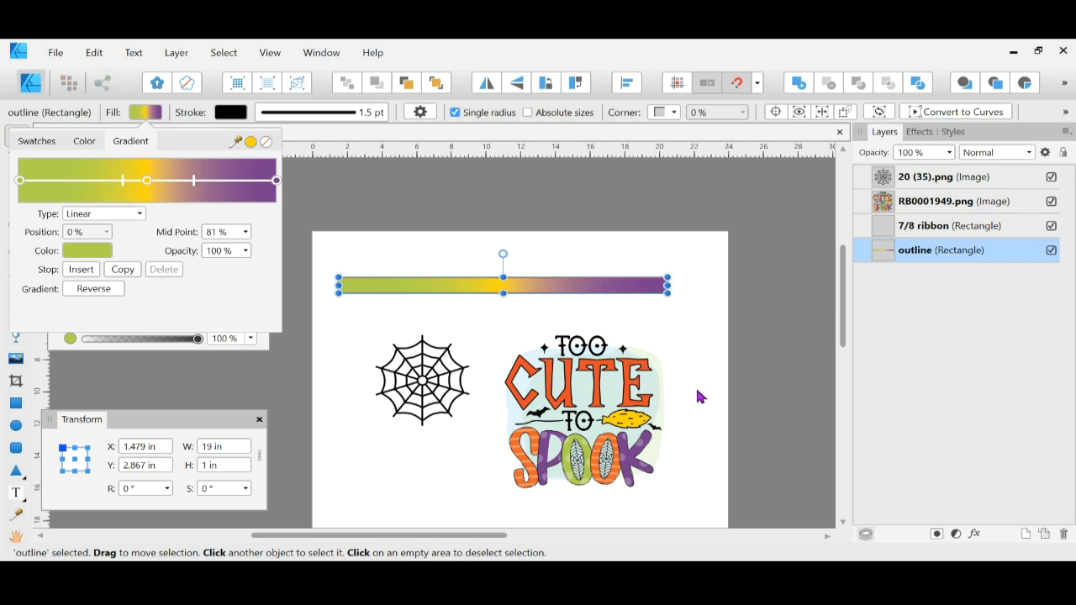
Scale the TOO CUTE TO SPOOK graphic down to about 1.42 in square and select the 7/8 ribbon rectangle.
click(641, 401)
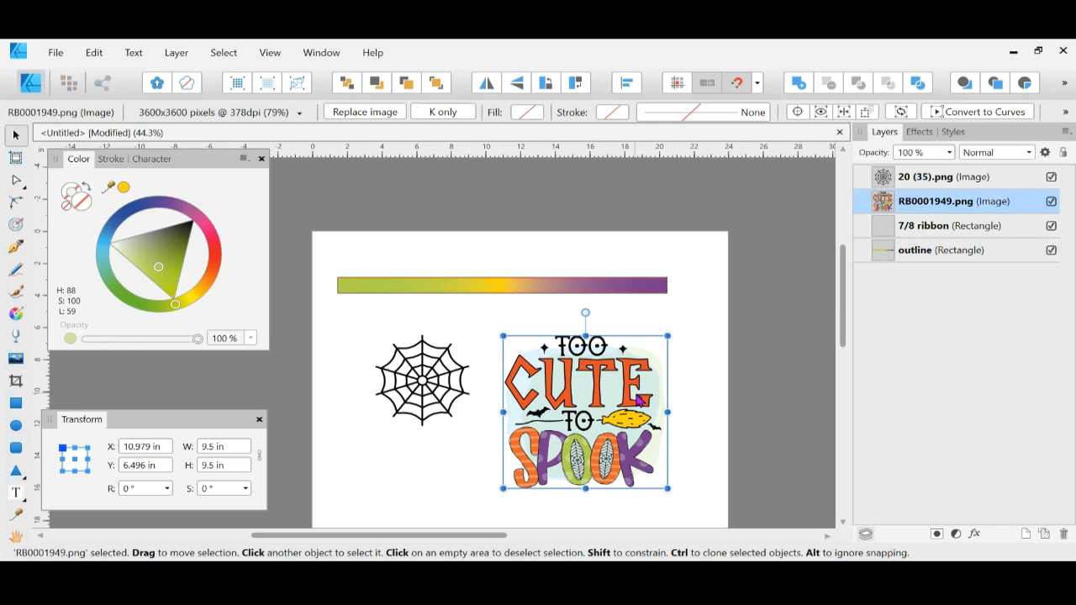
drag(669, 489, 554, 341)
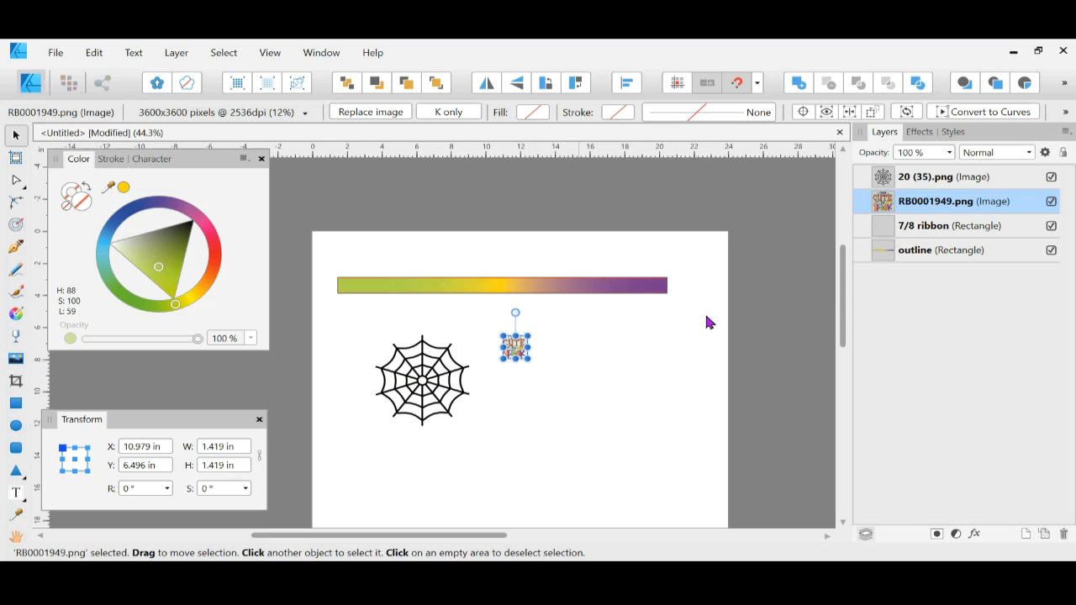
click(904, 229)
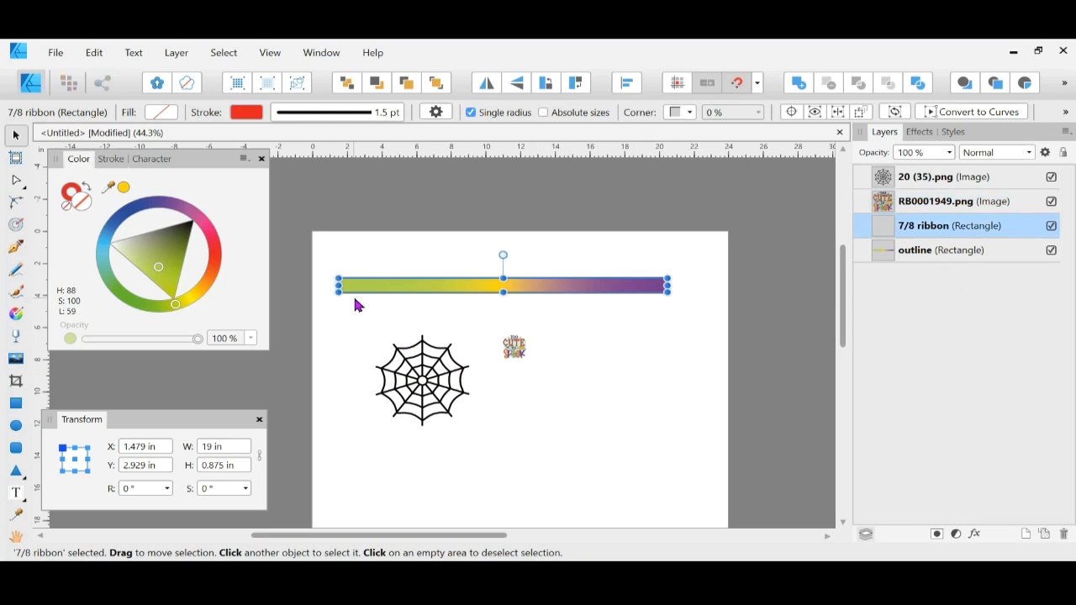
scroll(358, 290, up, 5)
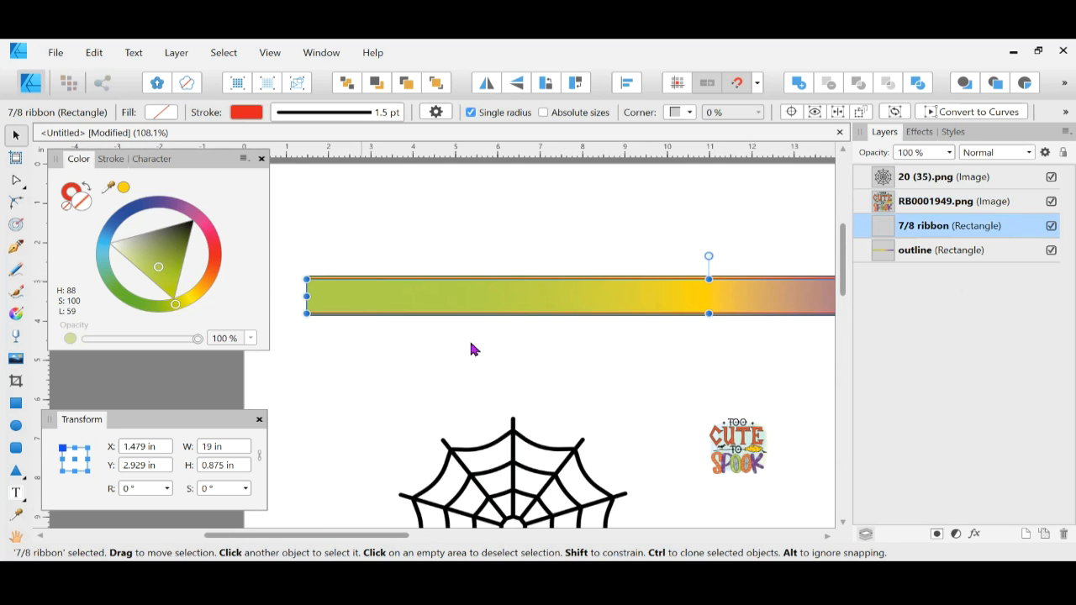
scroll(430, 285, up, 1)
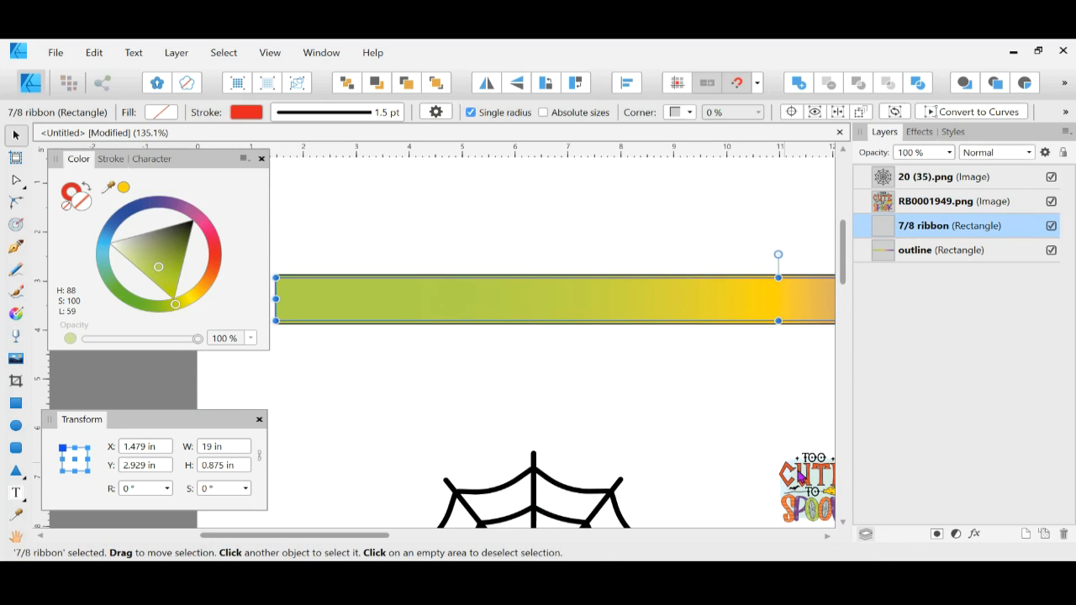
Move the TOO CUTE TO SPOOK graphic onto the ribbon's green end and scale it to about 0.71 in square, inside the red outline.
drag(813, 496, 354, 305)
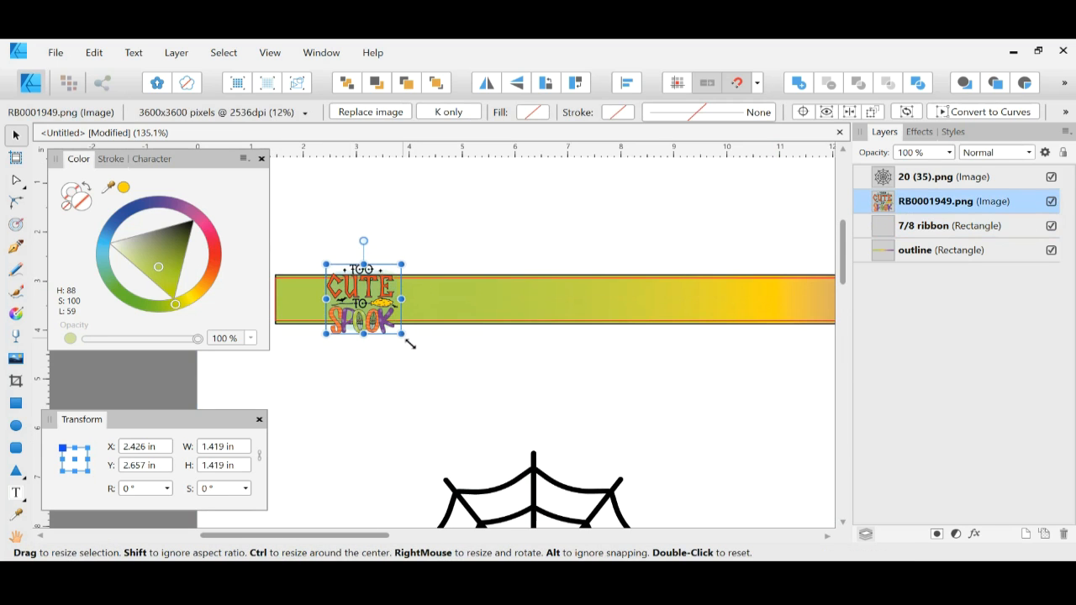
drag(401, 333, 346, 296)
scroll(323, 281, up, 3)
scroll(331, 308, down, 1)
scroll(301, 315, up, 1)
scroll(303, 322, up, 3)
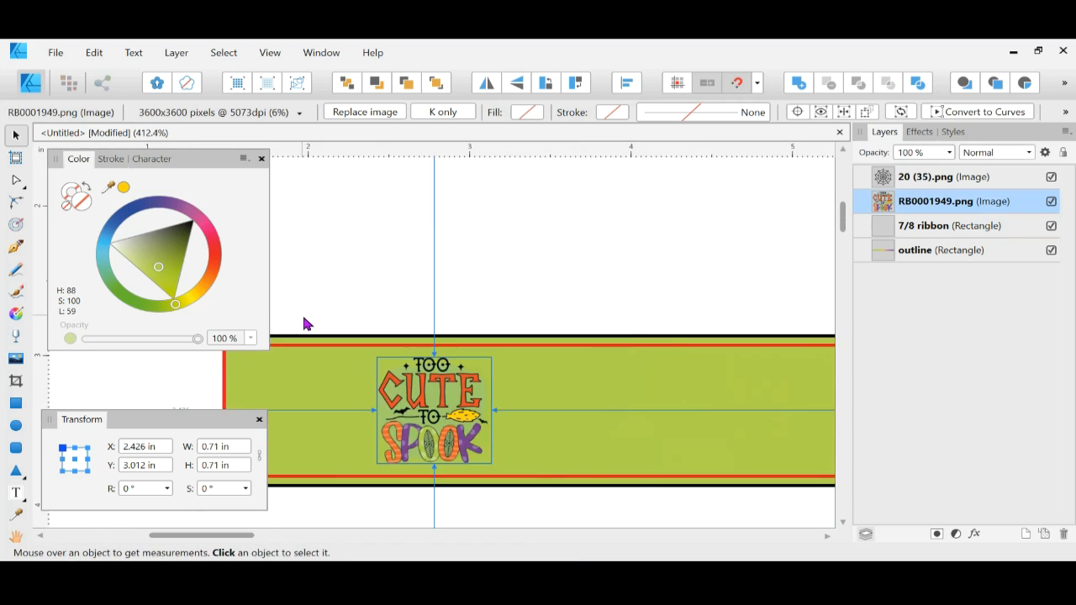
scroll(303, 322, down, 1)
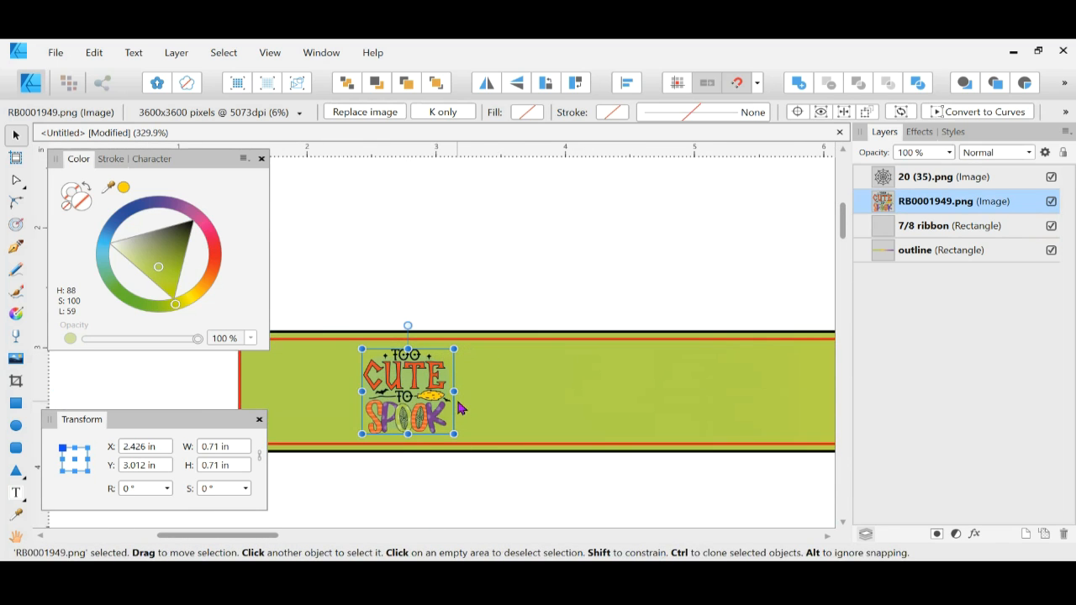
Stretch the TOO CUTE TO SPOOK graphic to about 0.97 in wide and move it near the ribbon's left end, at X about 1.73 in.
drag(460, 400, 501, 400)
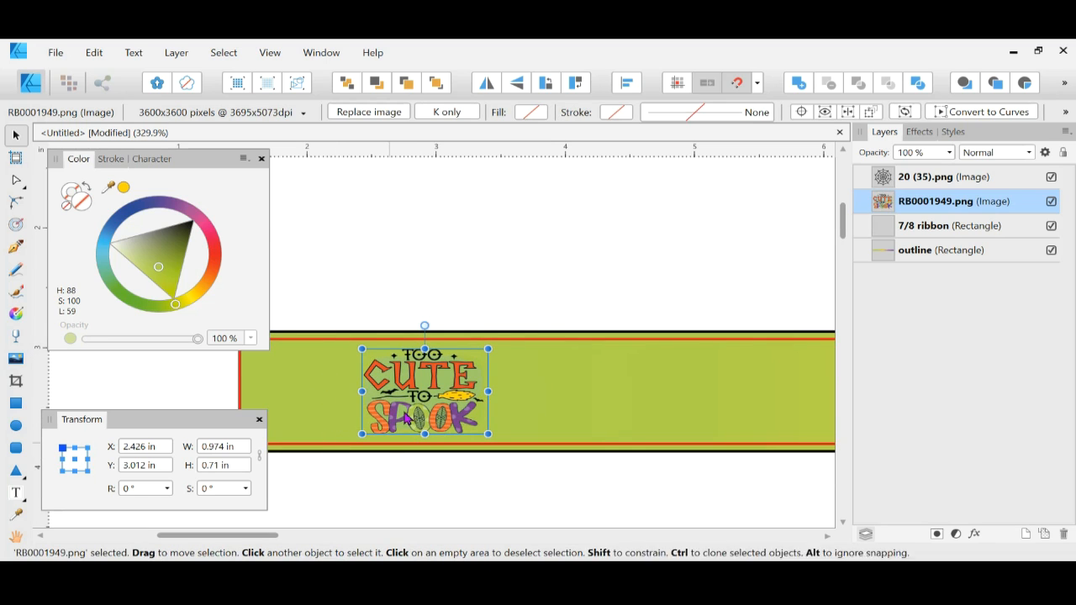
drag(397, 391, 343, 395)
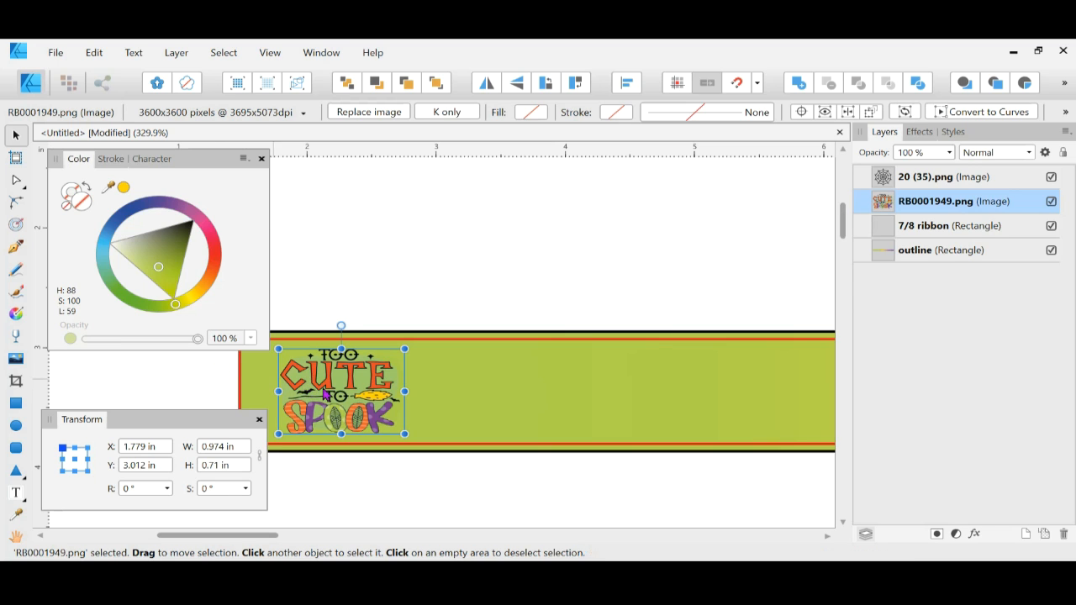
drag(358, 400, 352, 401)
scroll(352, 420, down, 5)
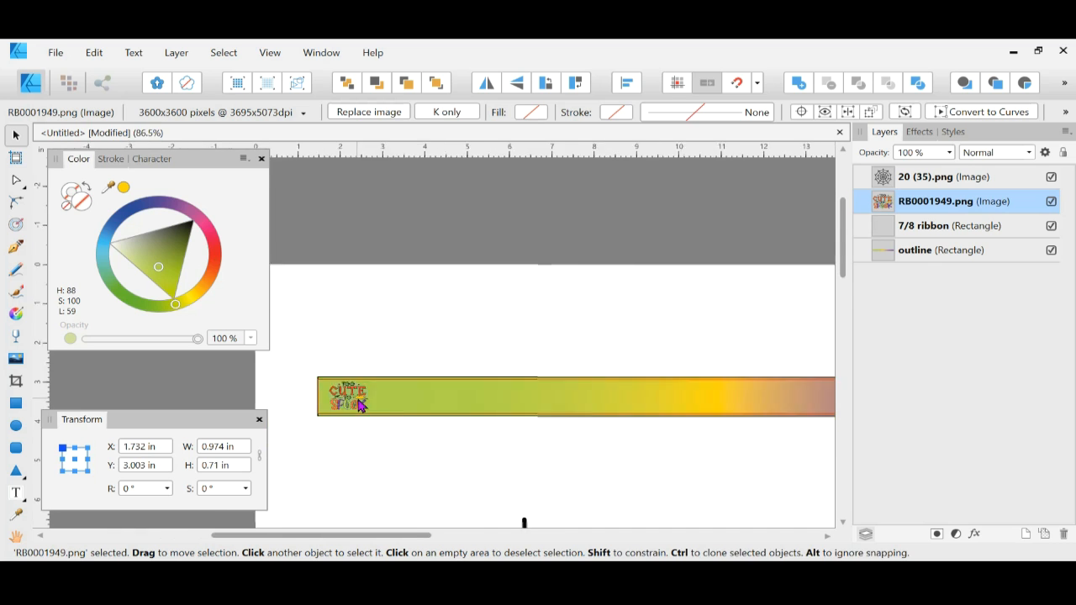
Move the spider web over the ribbon's green end and scale it down to about 5.37 in square.
click(368, 380)
drag(367, 373, 349, 372)
scroll(350, 372, up, 4)
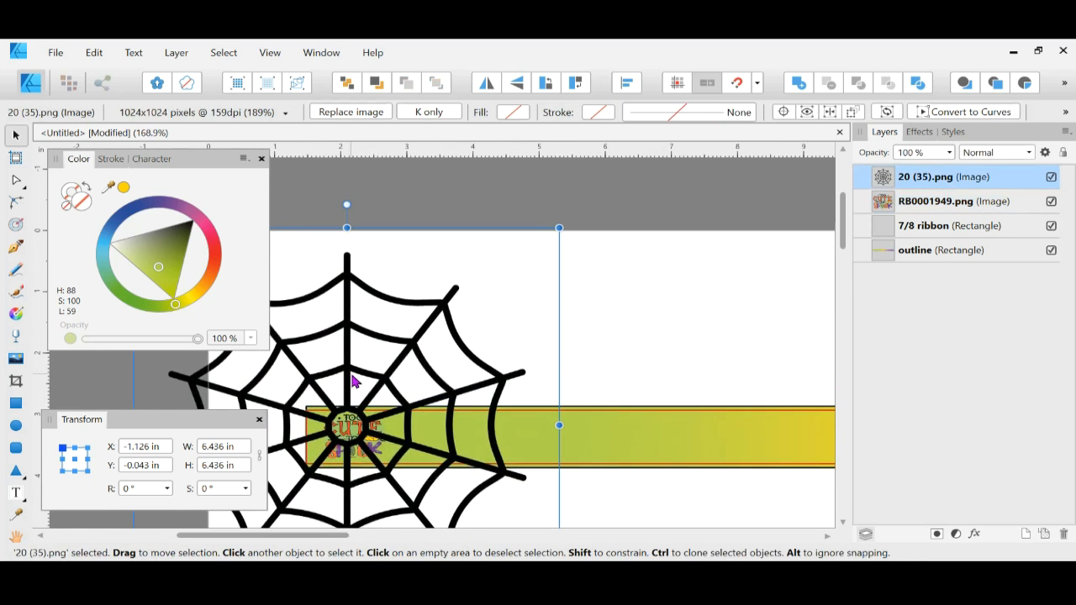
scroll(351, 379, up, 3)
scroll(356, 380, up, 5)
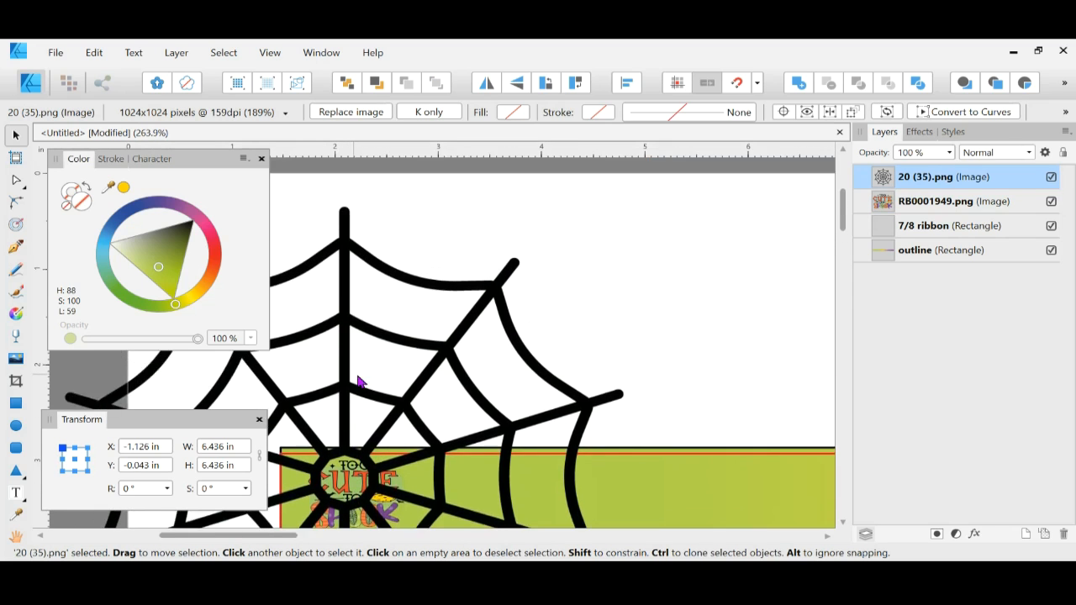
drag(688, 249, 566, 335)
scroll(567, 333, down, 5)
scroll(566, 328, down, 3)
drag(481, 350, 506, 325)
click(675, 308)
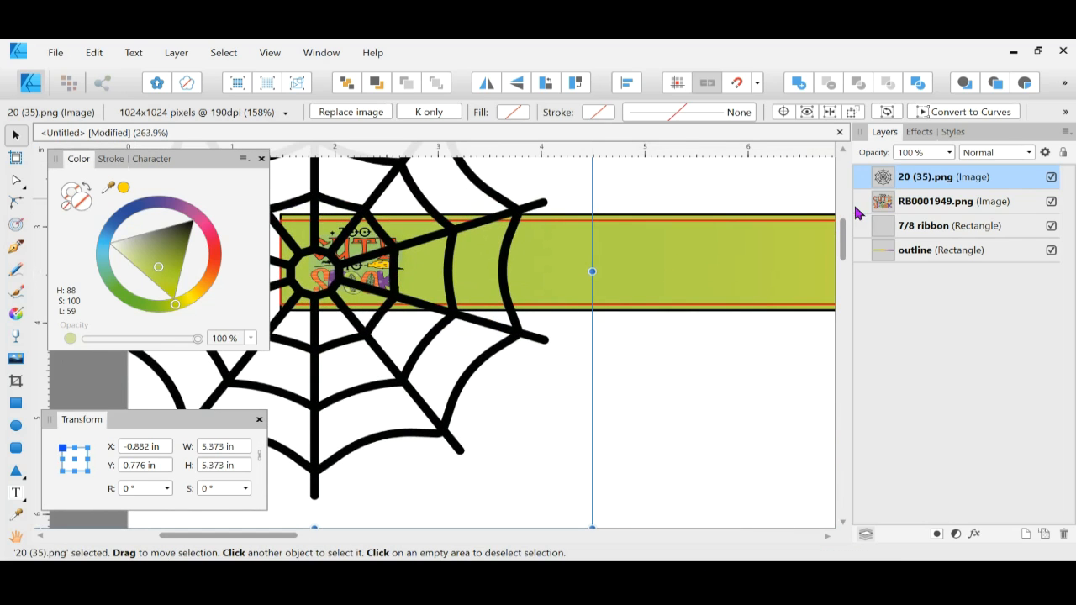
Place the spider web layer below the TOO CUTE TO SPOOK layer and centre the web roughly on the ribbon's left edge.
drag(878, 187, 874, 216)
click(523, 288)
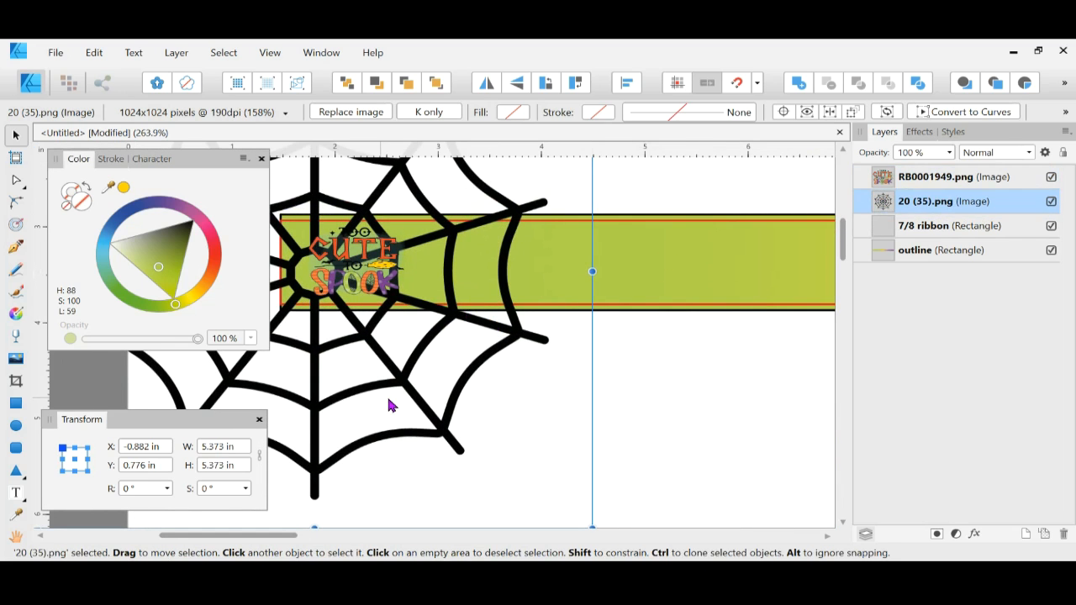
drag(451, 404, 405, 397)
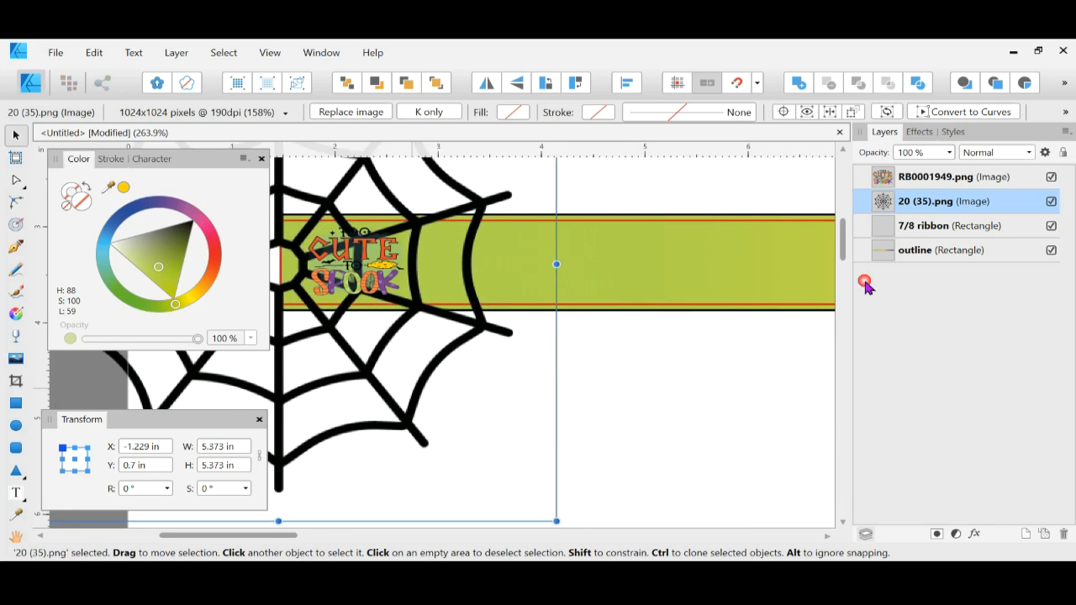
Set the spider web layer's blend mode to Overlay and deselect it.
click(949, 153)
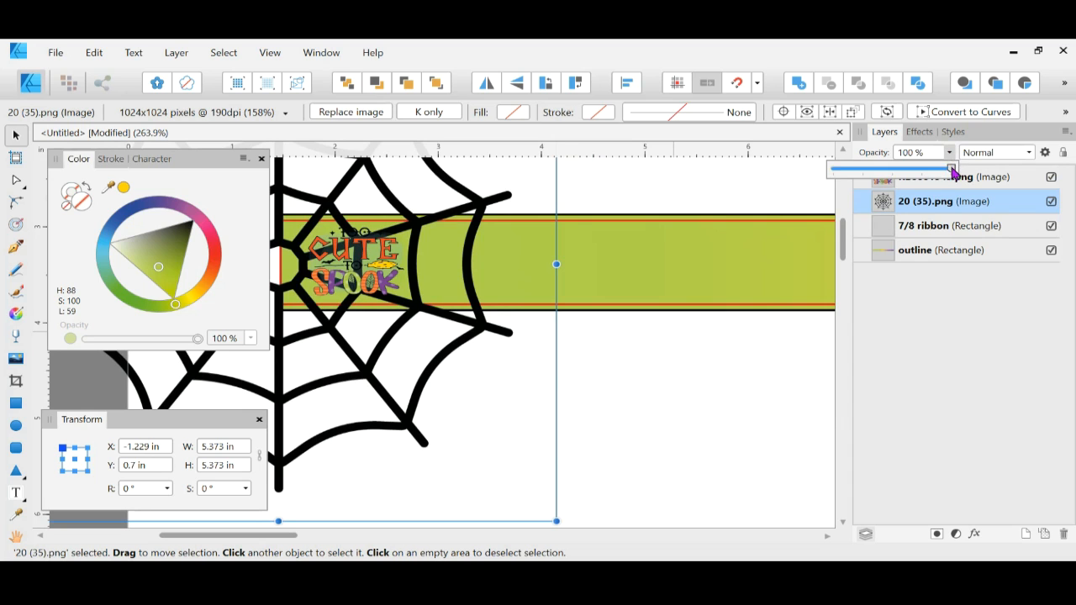
click(1026, 154)
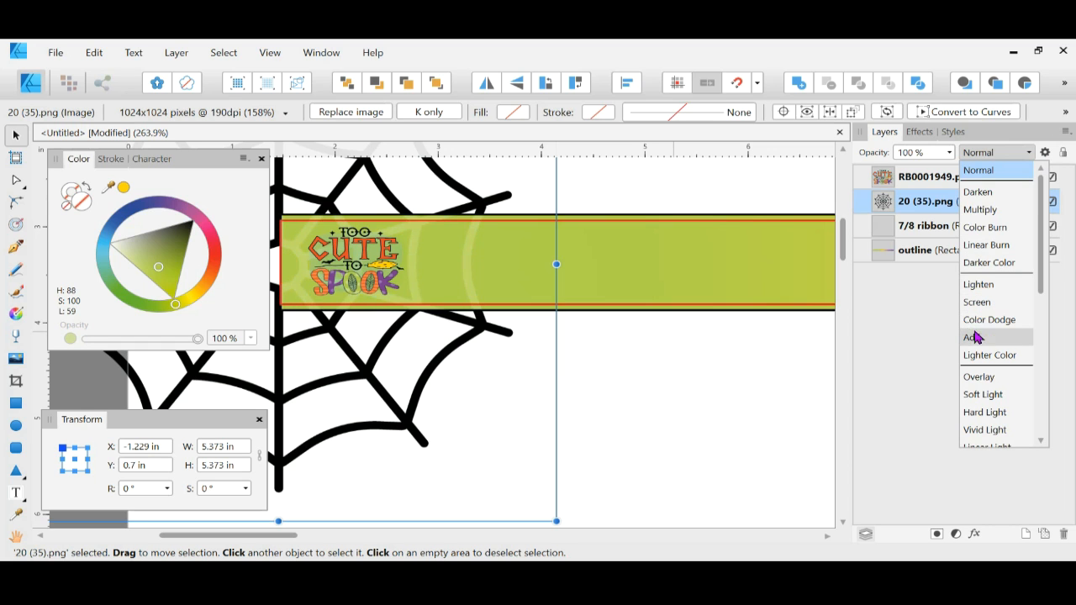
click(1009, 380)
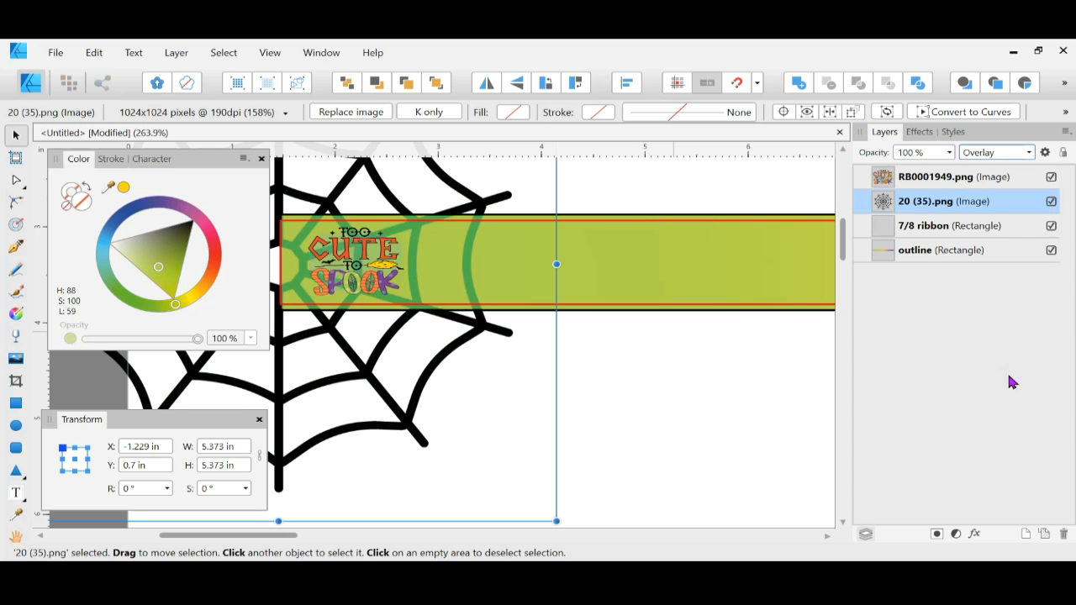
click(783, 370)
Move the TOO CUTE TO SPOOK graphic to straddle the ribbon's left edge, at X about 0.99 in and Y about 3.01 in.
scroll(605, 346, down, 3)
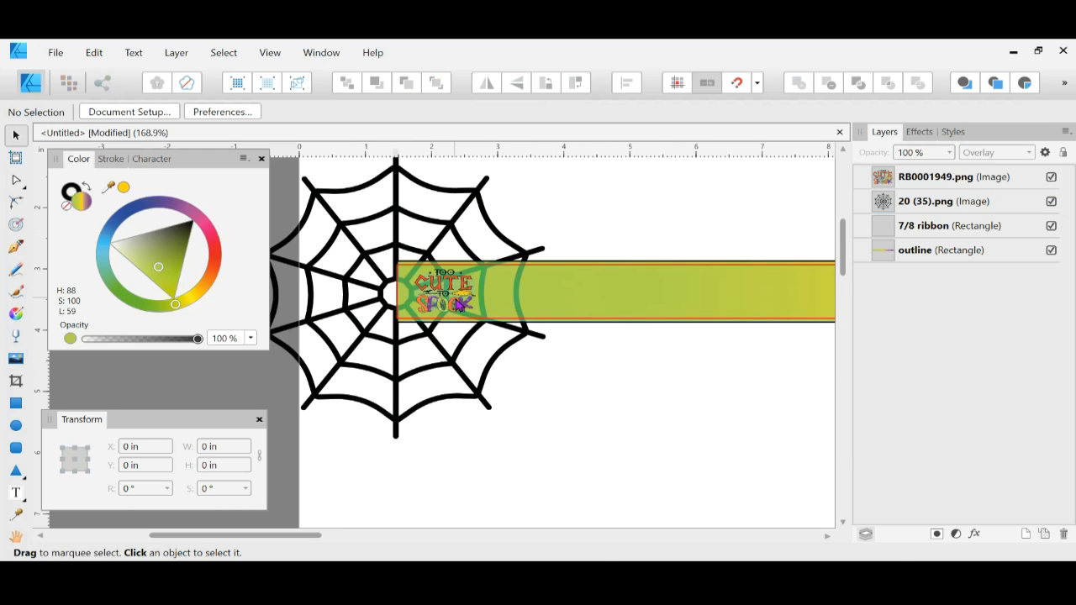
click(458, 306)
drag(458, 305, 409, 306)
click(612, 188)
scroll(612, 216, up, 3)
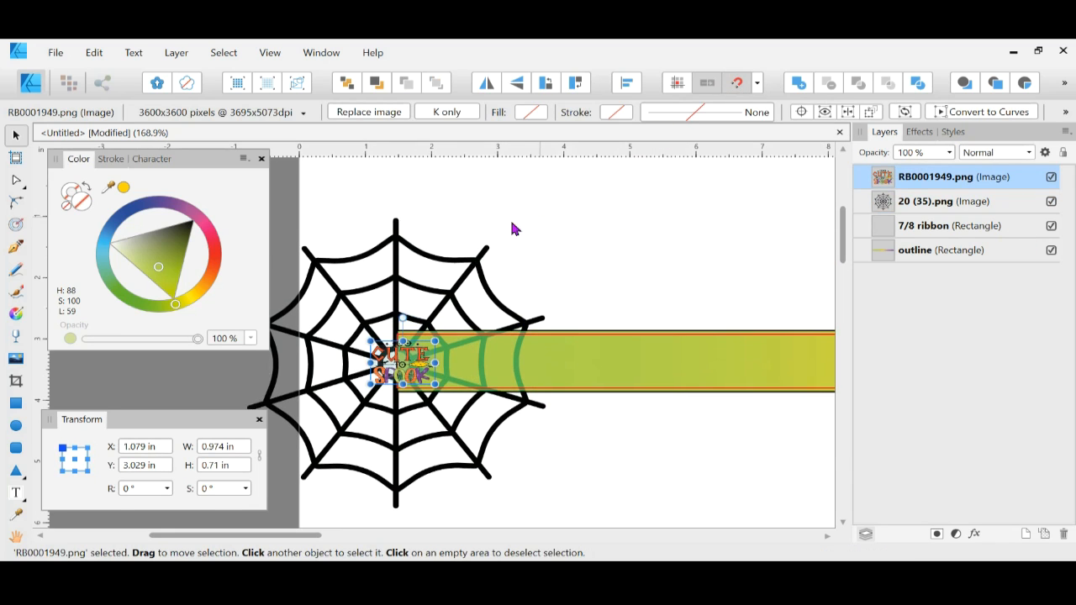
drag(401, 373, 401, 371)
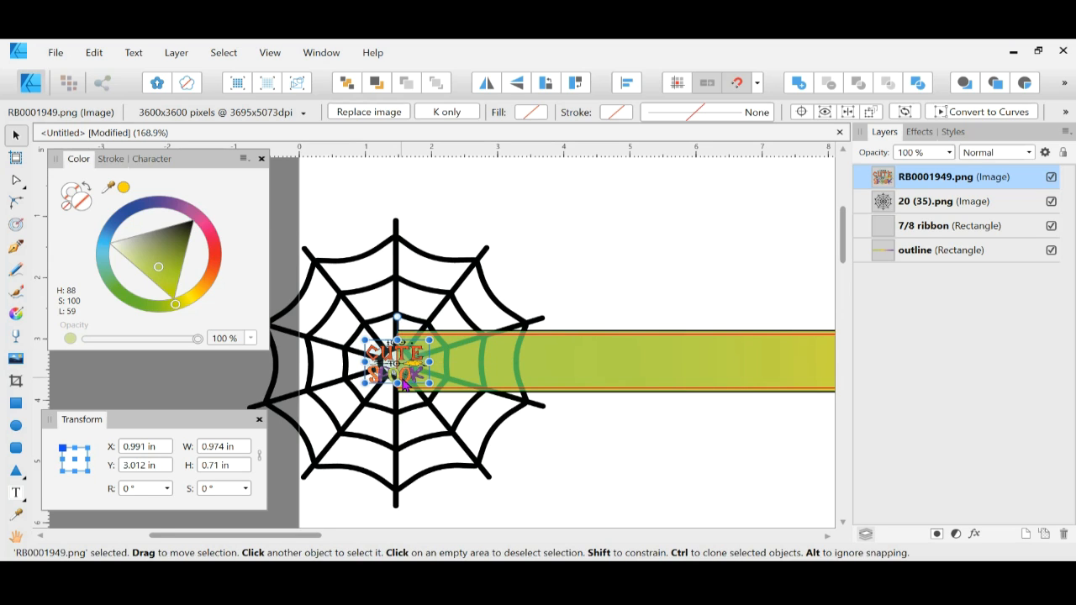
Duplicate the TOO CUTE TO SPOOK graphic twice and move one copy along the ribbon to X about 3.01 in, level with the original.
key(ctrl+j)
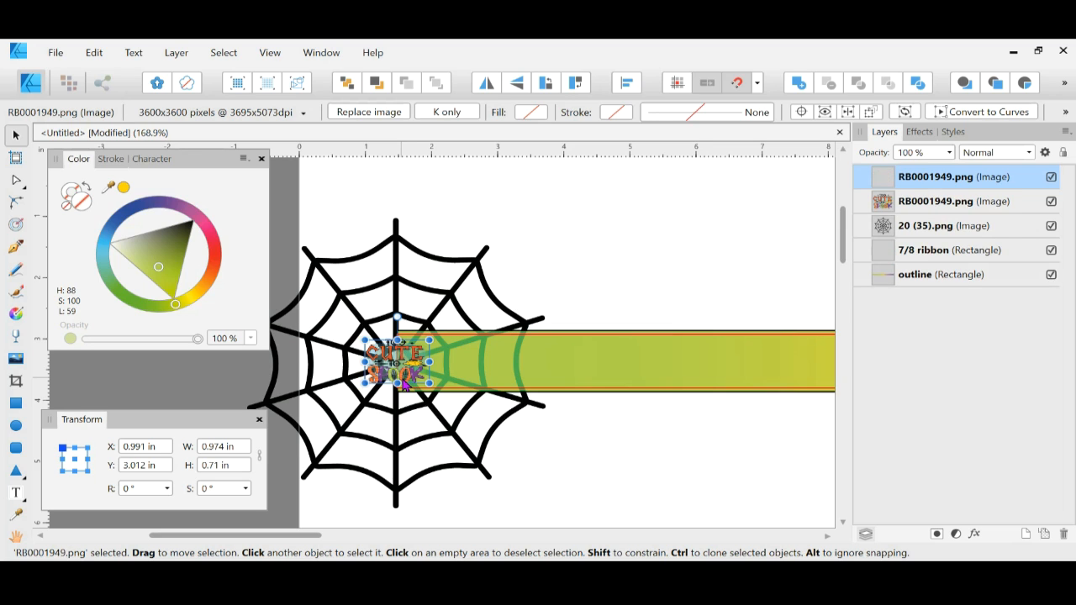
key(ctrl+j)
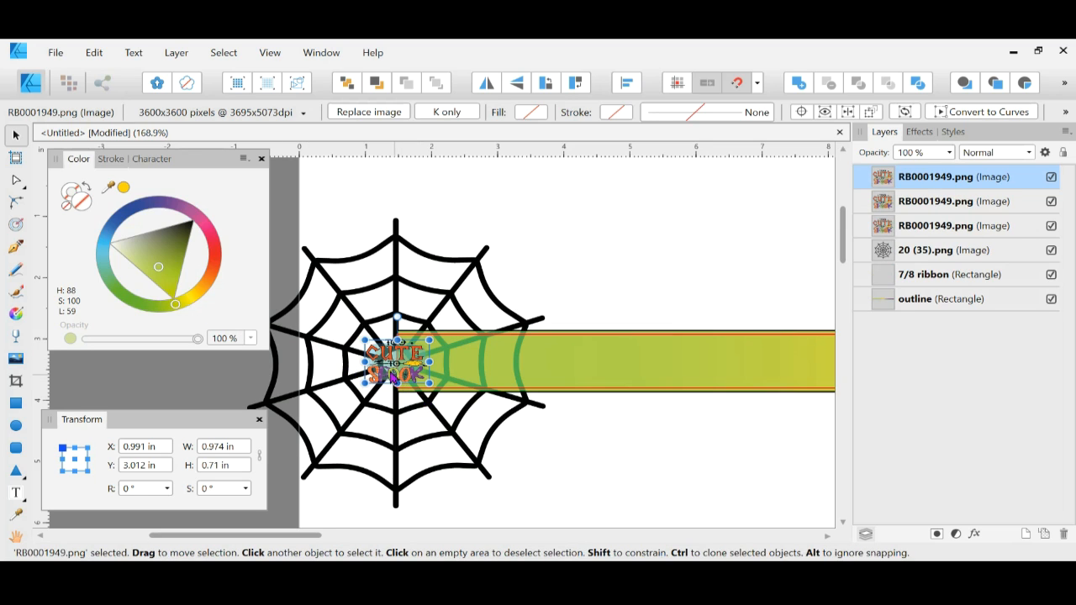
drag(389, 367, 521, 367)
mouse_move(535, 367)
mouse_down()
mouse_move(555, 367)
mouse_move(523, 370)
mouse_up()
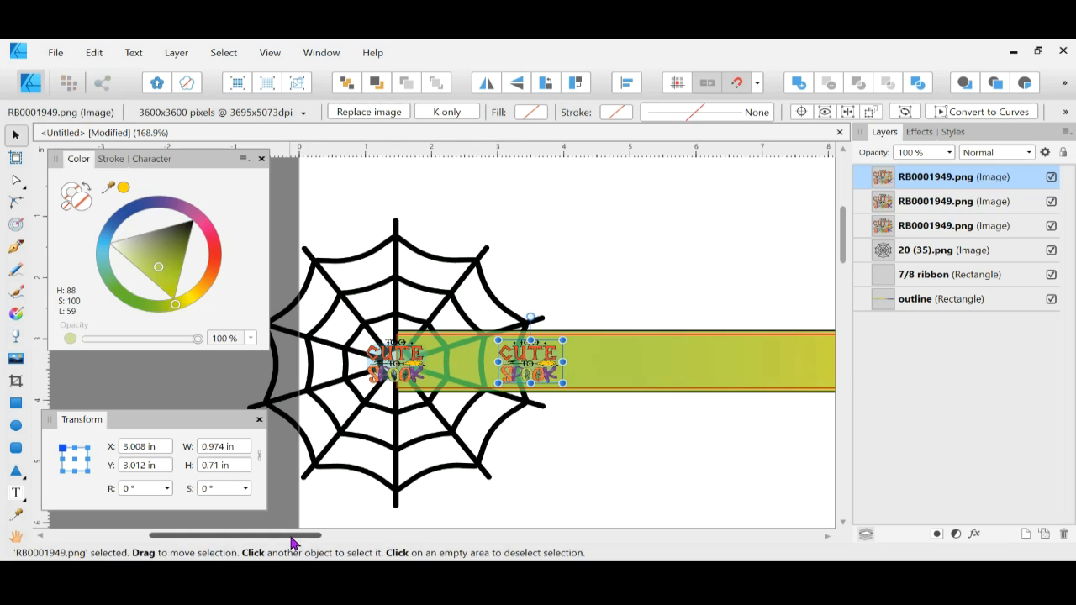
Move the extra copy of the TOO CUTE TO SPOOK graphic from the ribbon's left edge to X about 5.02 in, level with the others.
click(392, 367)
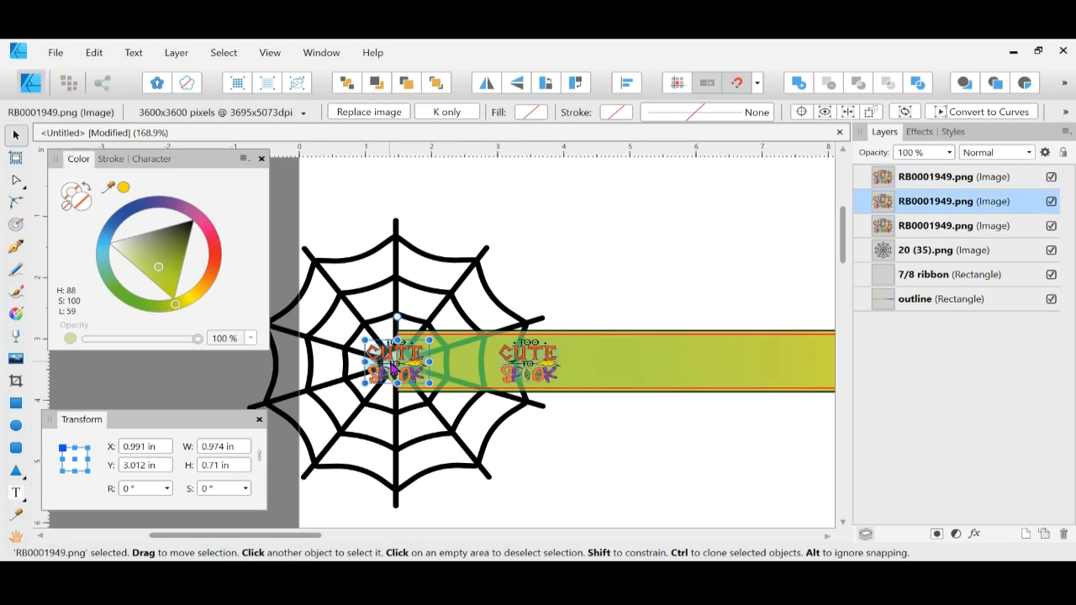
drag(392, 367, 400, 370)
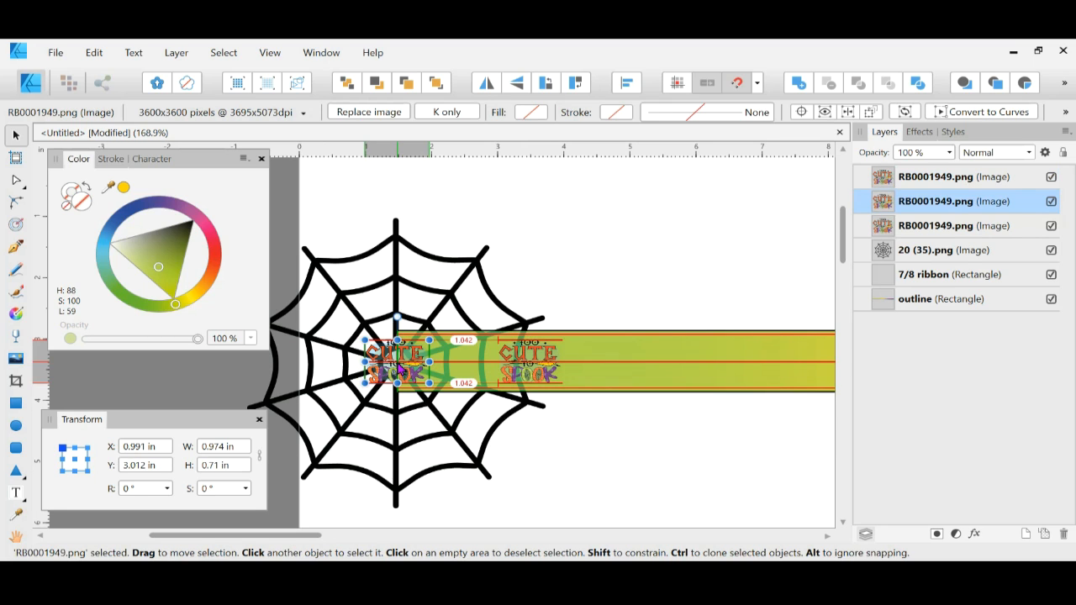
drag(400, 370, 398, 369)
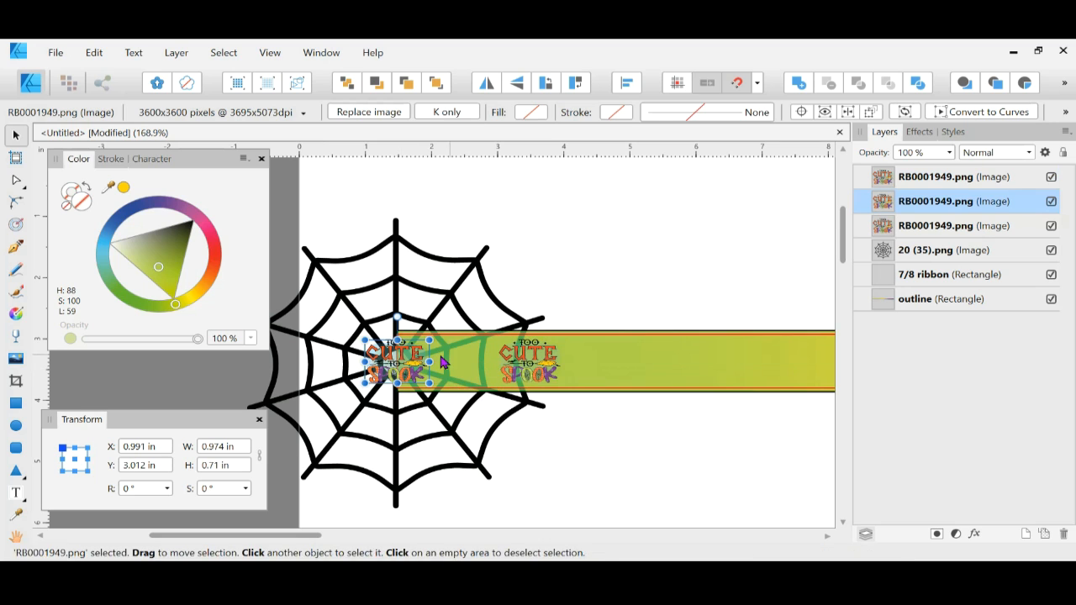
drag(412, 367, 662, 372)
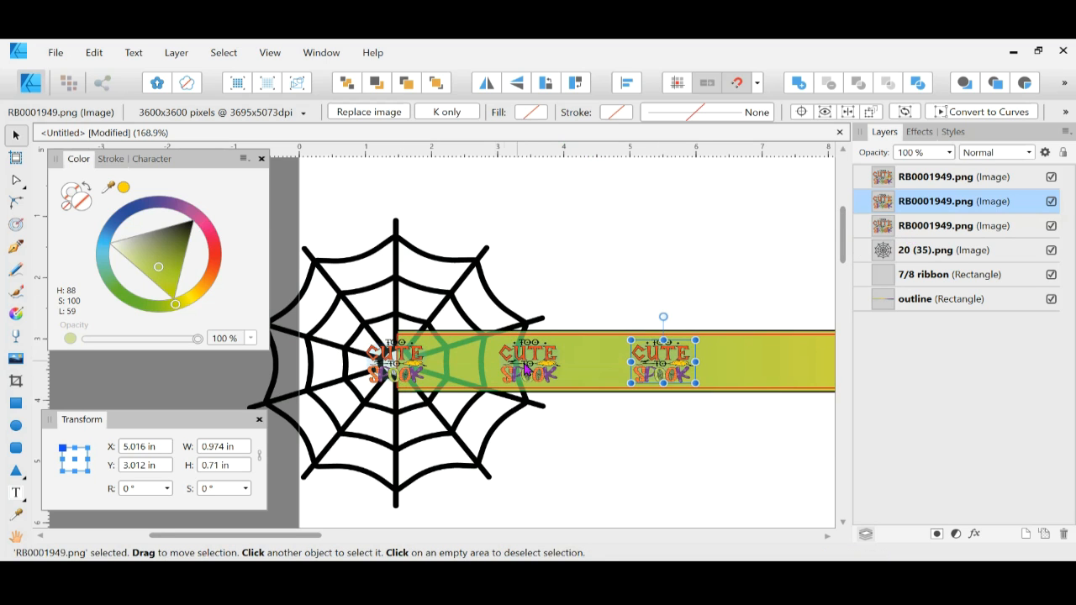
Repeat the TOO CUTE TO SPOOK graphic about every 2 in along the ribbon, placing the last copy at X about 19.03 in.
drag(284, 535, 381, 535)
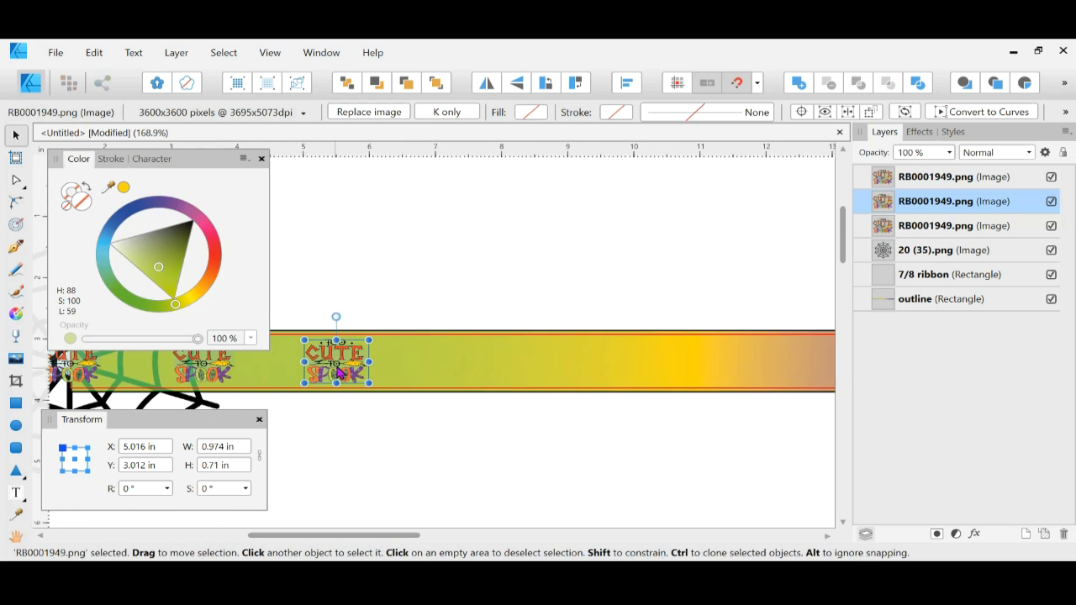
key(ctrl+j)
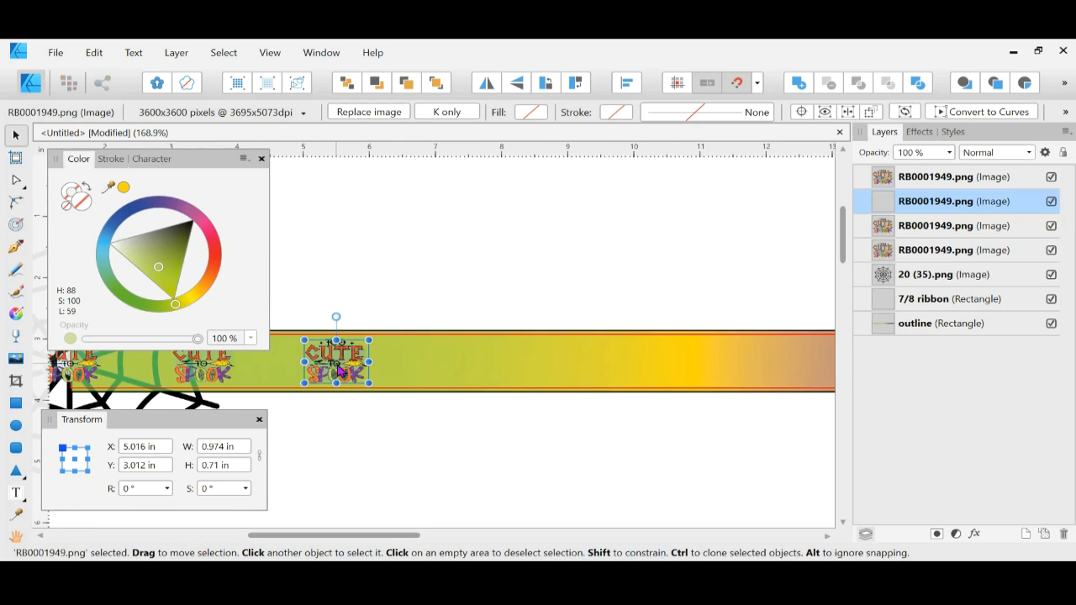
drag(342, 370, 466, 381)
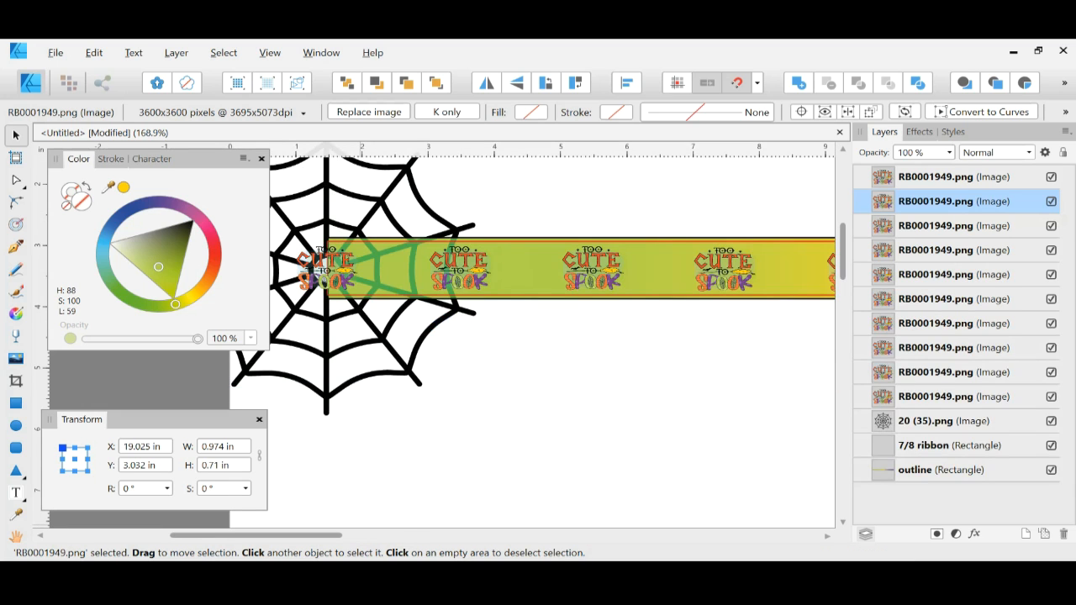
Duplicate the spider web and move the copy along the ribbon to X about 3.22 in and Y about 0.68 in.
mouse_move(287, 540)
mouse_down()
mouse_move(566, 542)
mouse_move(280, 542)
mouse_up()
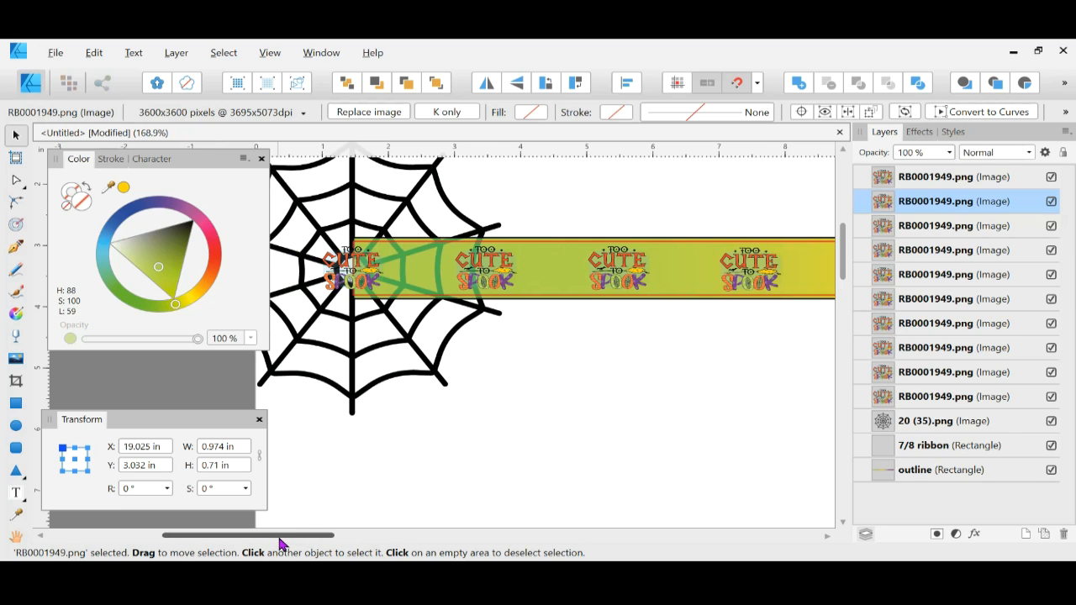
click(416, 378)
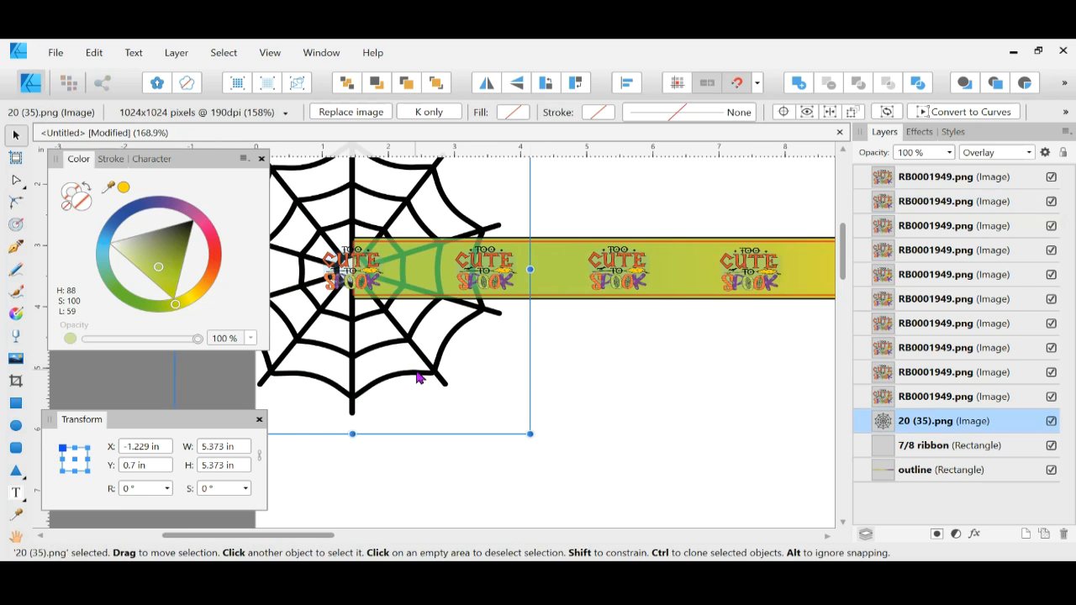
key(ctrl+j)
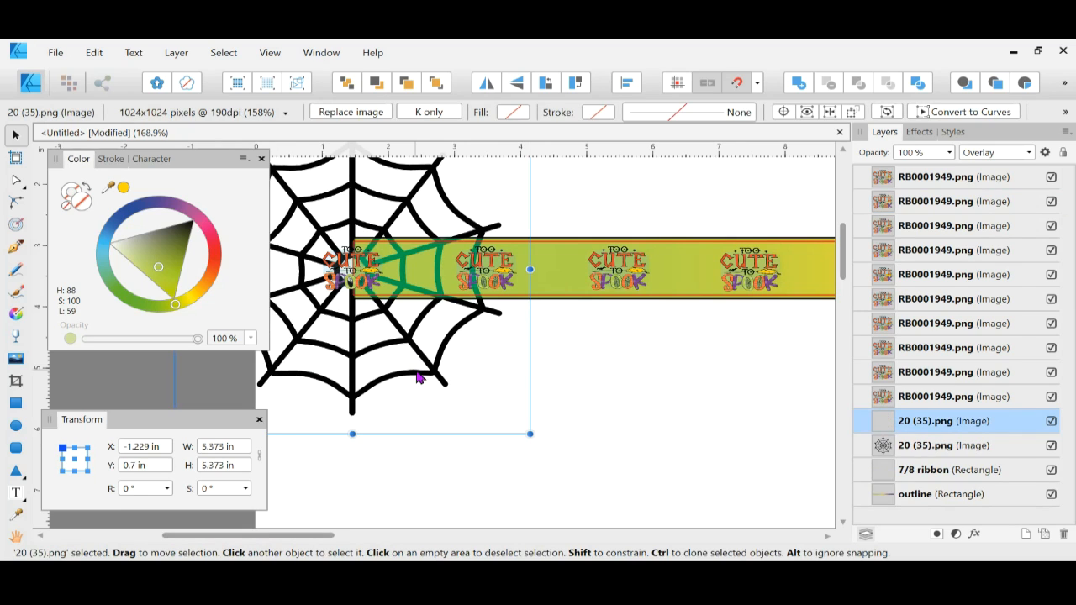
drag(440, 373, 644, 348)
Repeat the spider web duplication three more times at the same spacing, up to X about 16.57 in at the ribbon's right end, and deselect.
drag(307, 537, 386, 536)
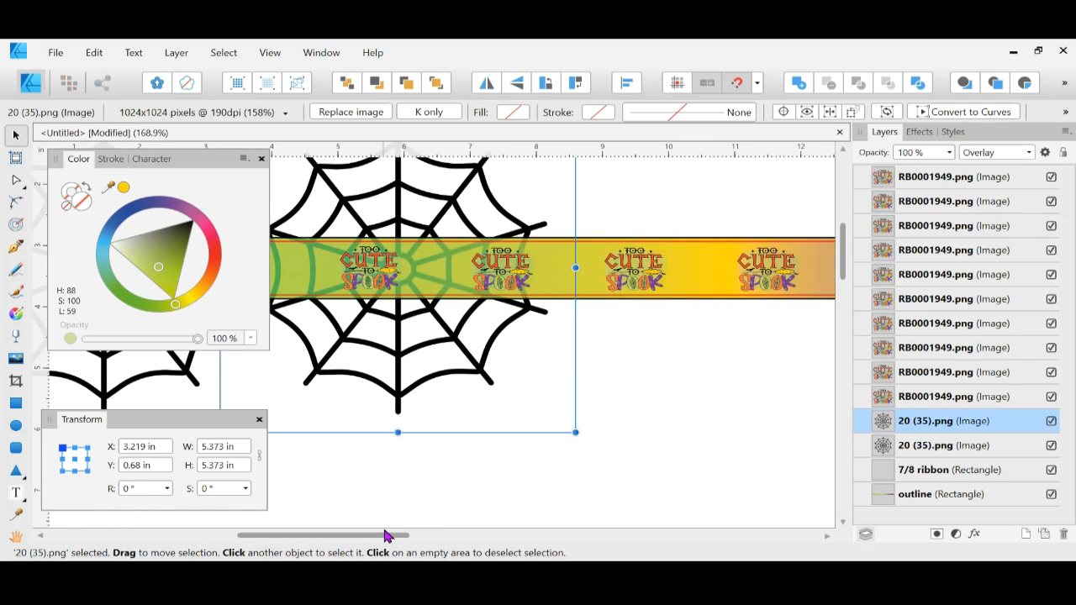
key(ctrl+j)
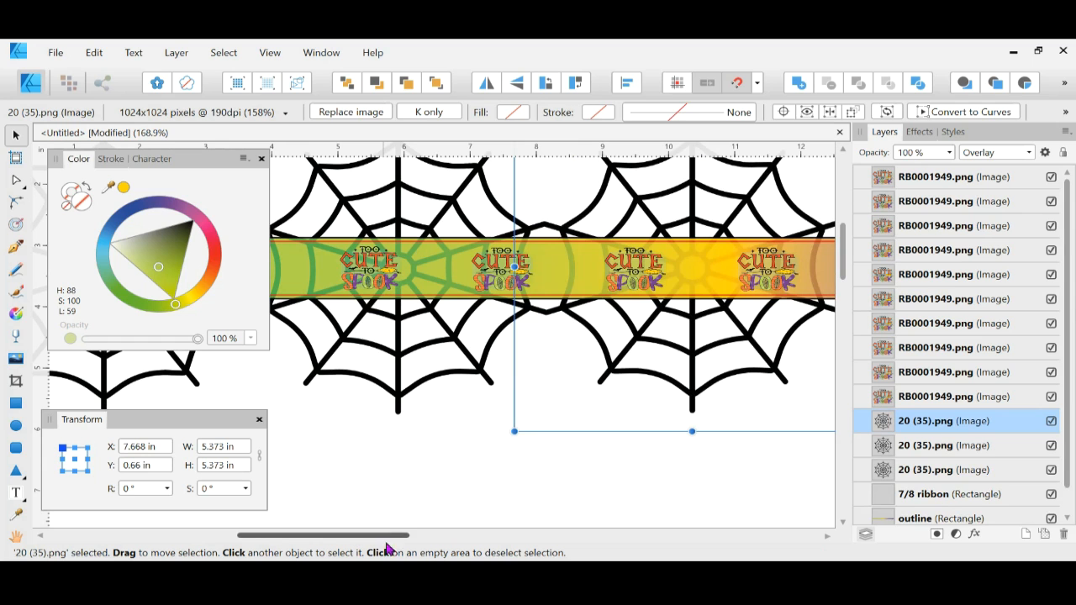
drag(351, 545, 473, 544)
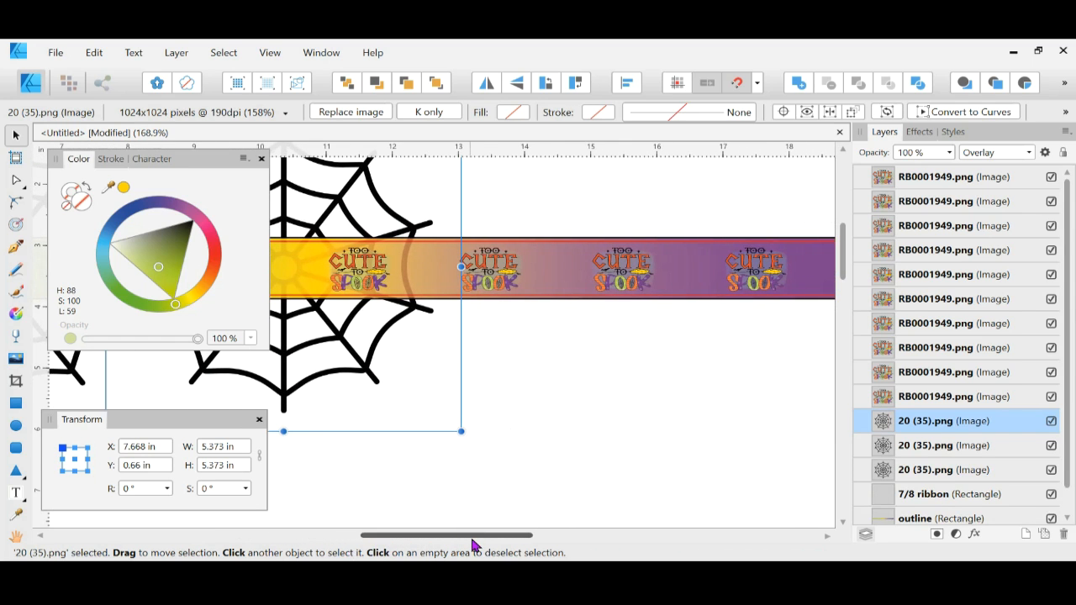
key(ctrl+j)
drag(458, 545, 542, 542)
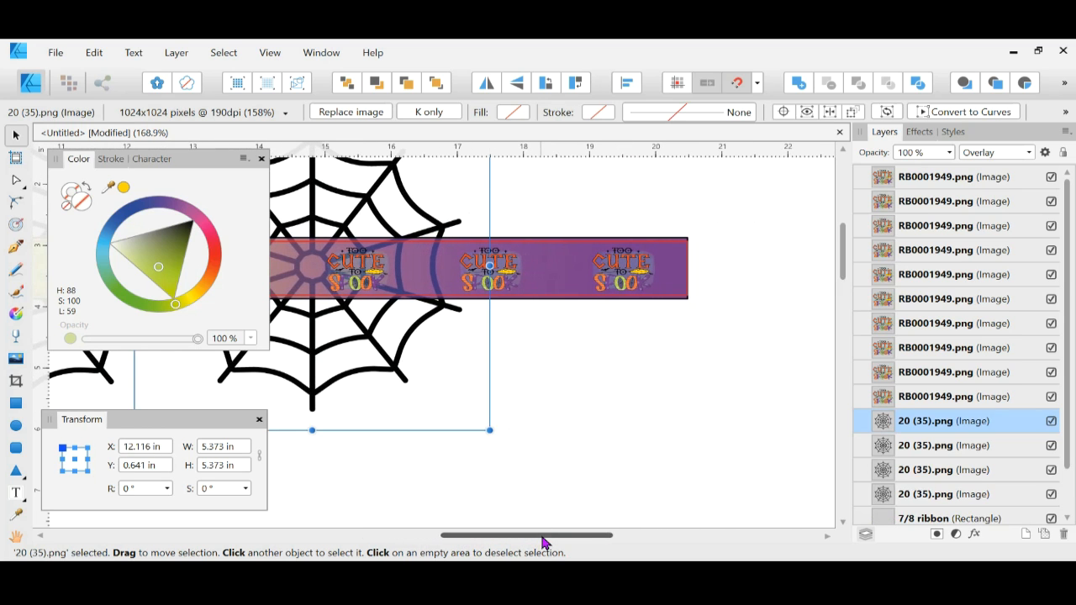
key(ctrl+j)
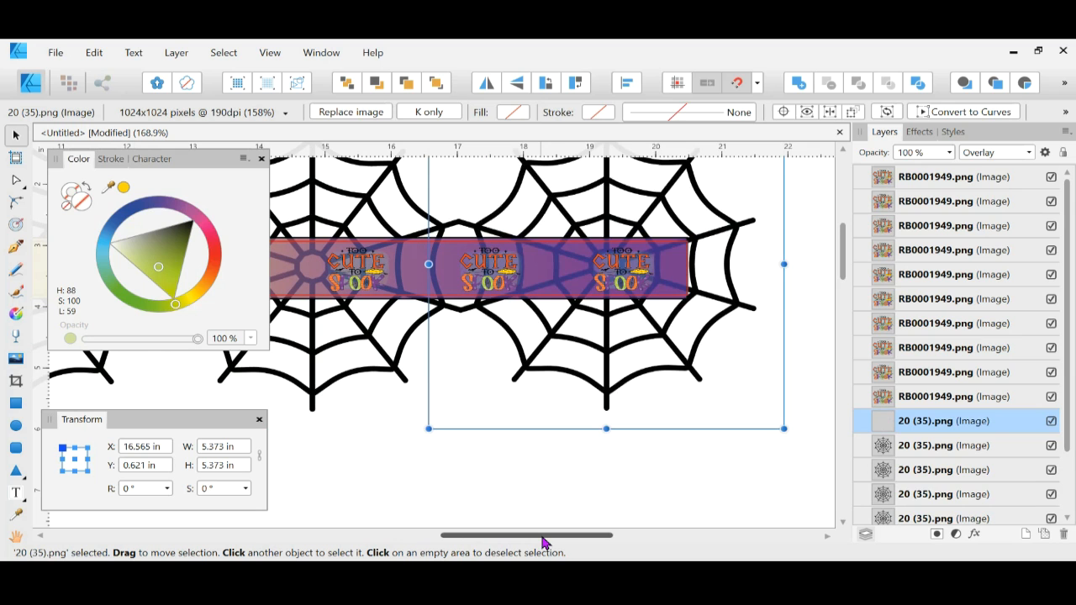
click(587, 501)
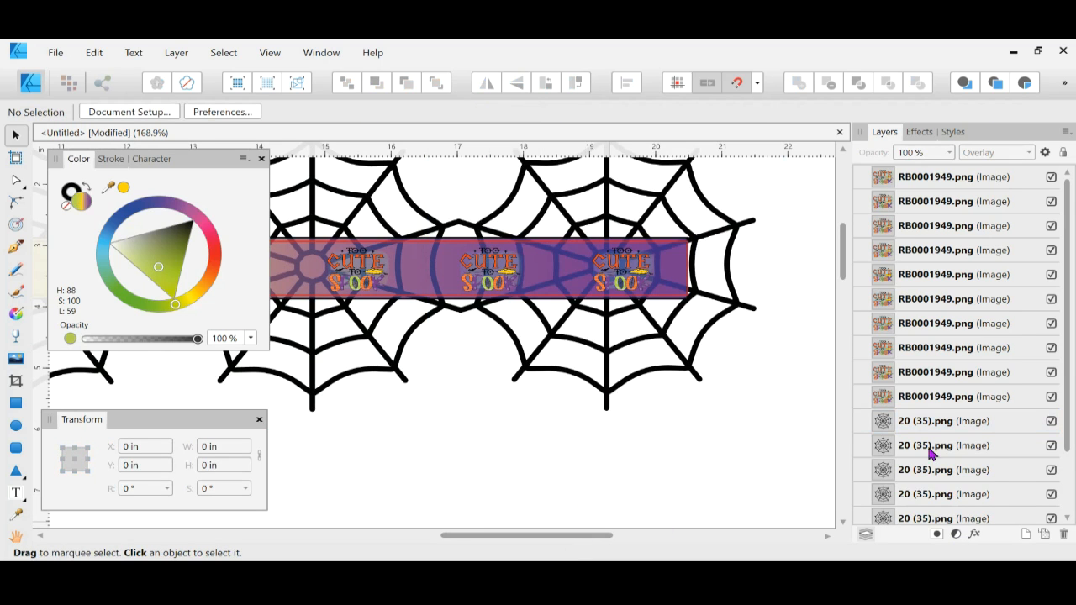
Group the five spider web layers and name the group Spider Webs.
scroll(931, 453, down, 1)
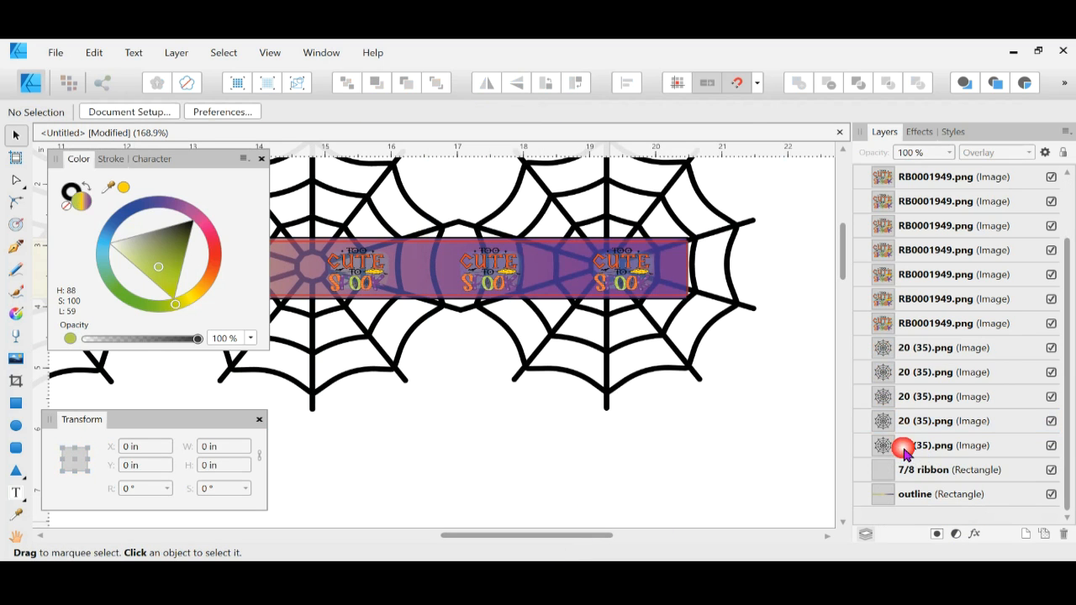
click(903, 446)
shift+click(904, 353)
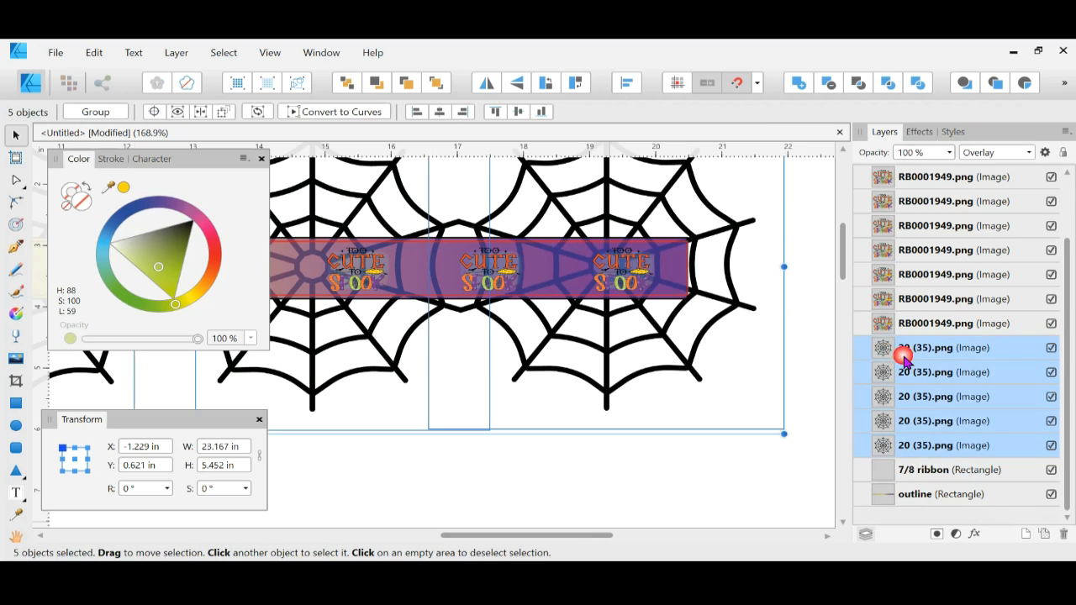
key(ctrl+g)
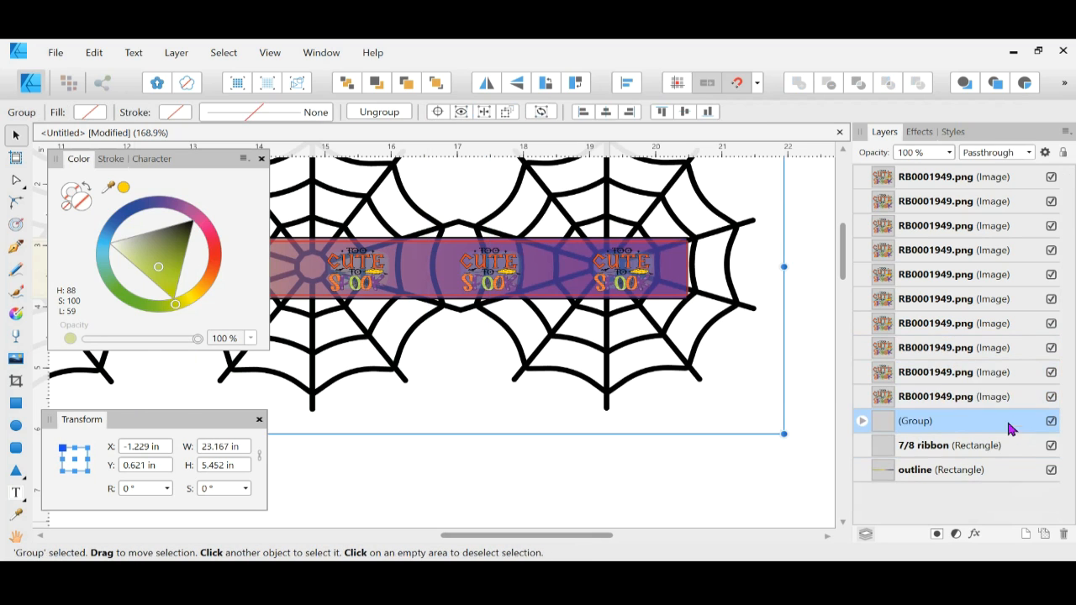
double_click(916, 422)
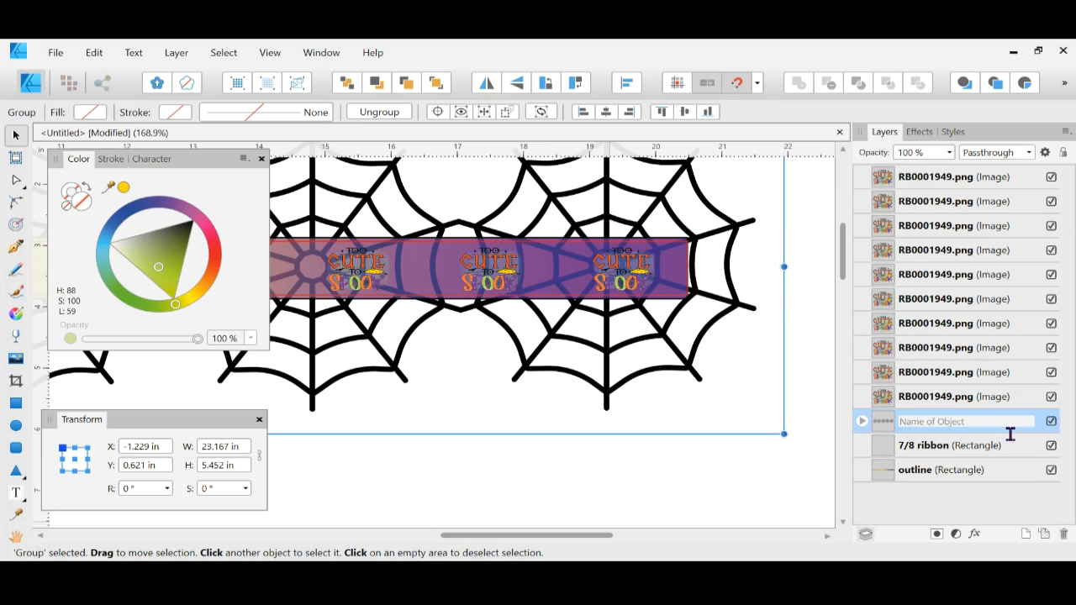
text(sp)
key(BackSpace)
text(S)
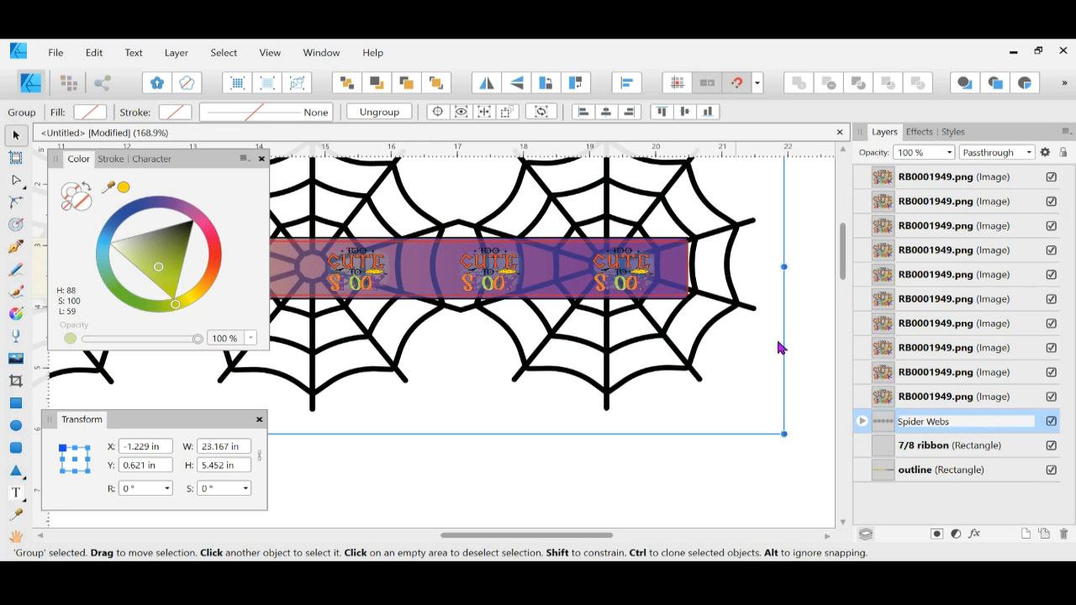
key(Return)
Group the ten TOO CUTE TO SPOOK image layers and name the group Too Cute To Spook.
click(933, 400)
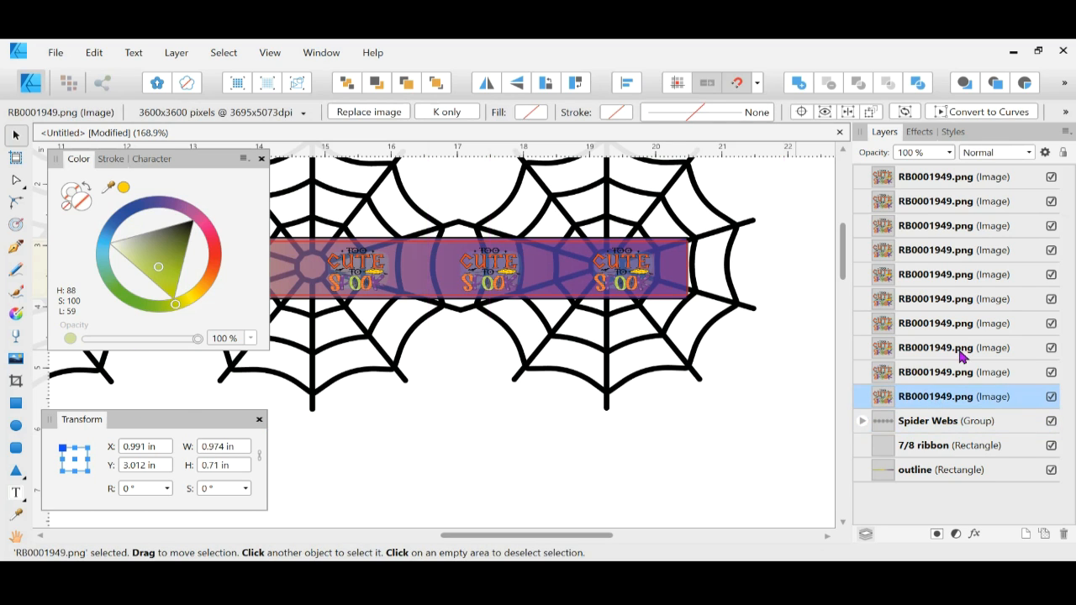
shift+click(954, 190)
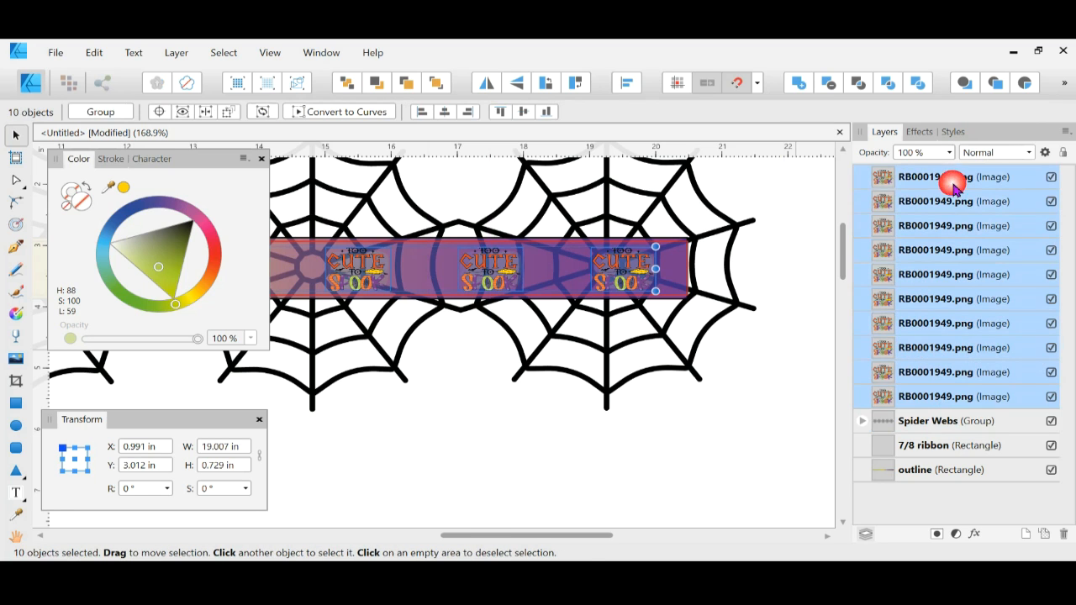
key(ctrl+g)
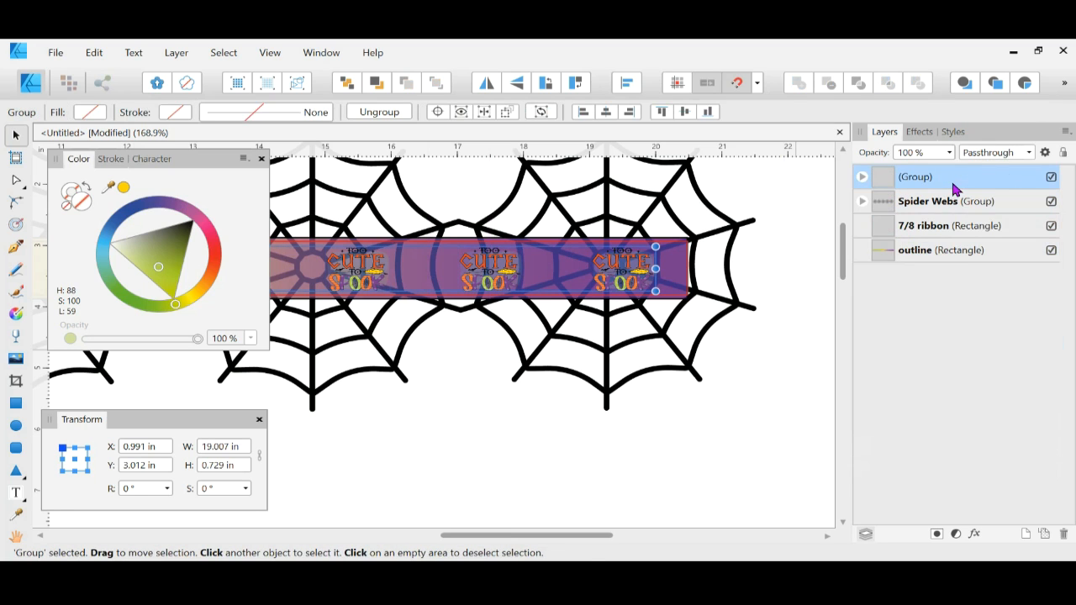
double_click(911, 185)
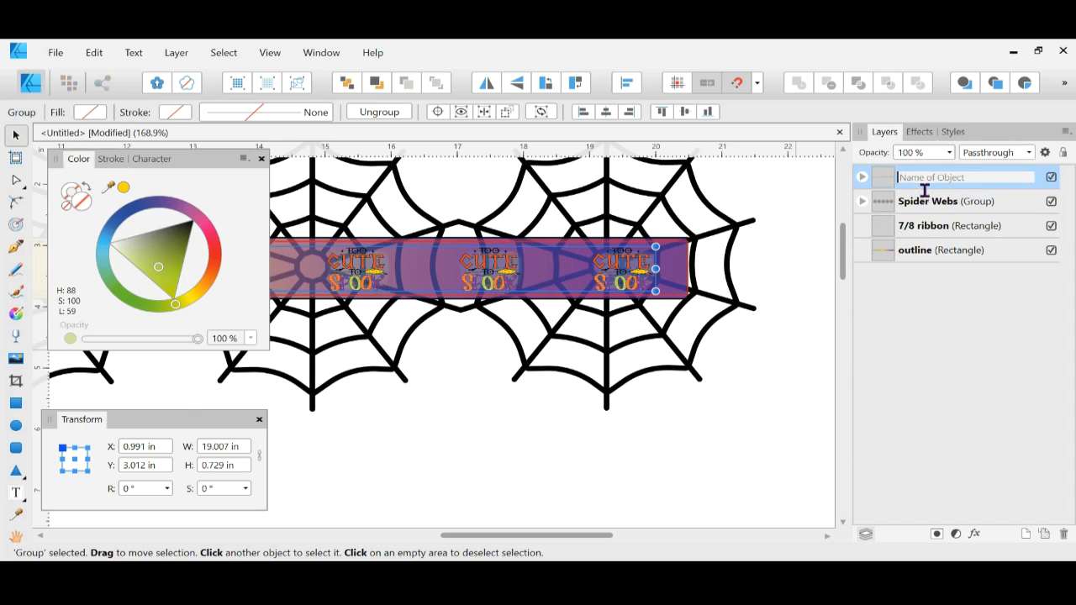
text(Too Cute To Spook)
click(714, 422)
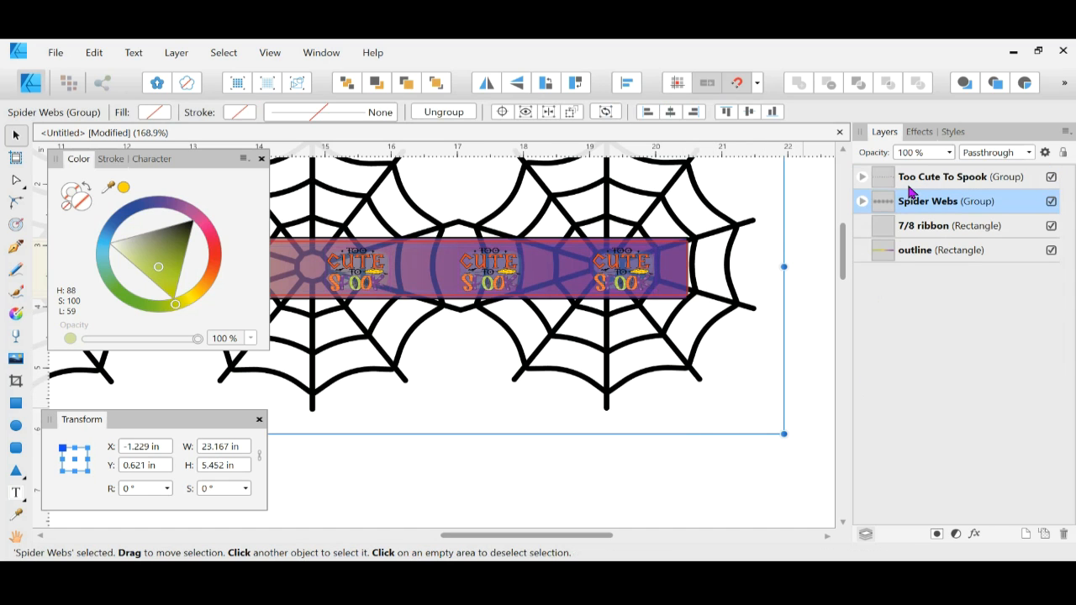
Clip the Too Cute To Spook and Spider Webs groups inside the 7/8 ribbon rectangle.
click(905, 181)
shift+click(913, 202)
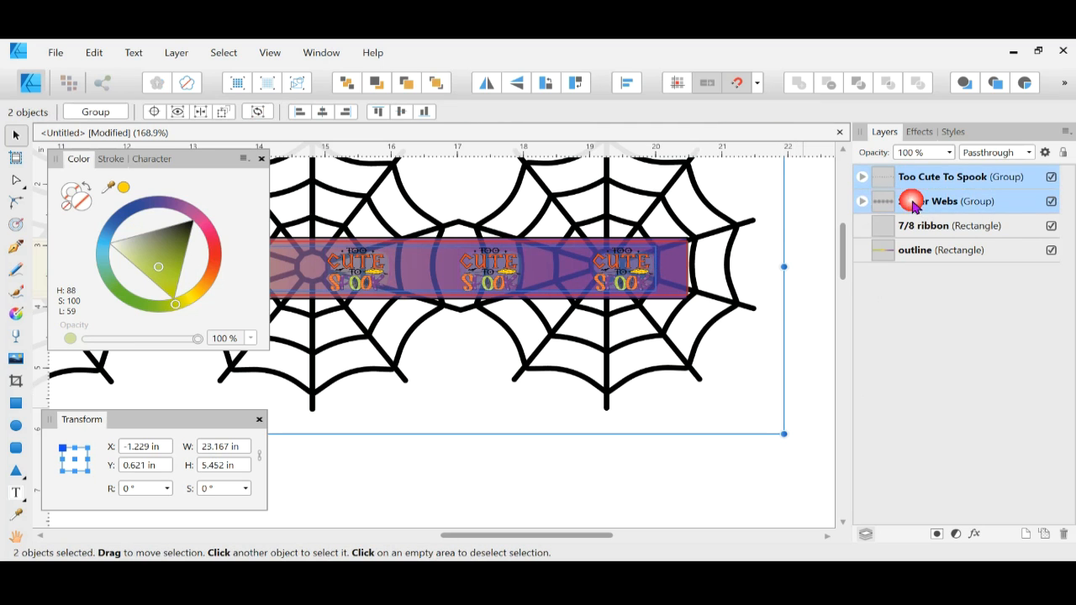
drag(888, 177, 972, 242)
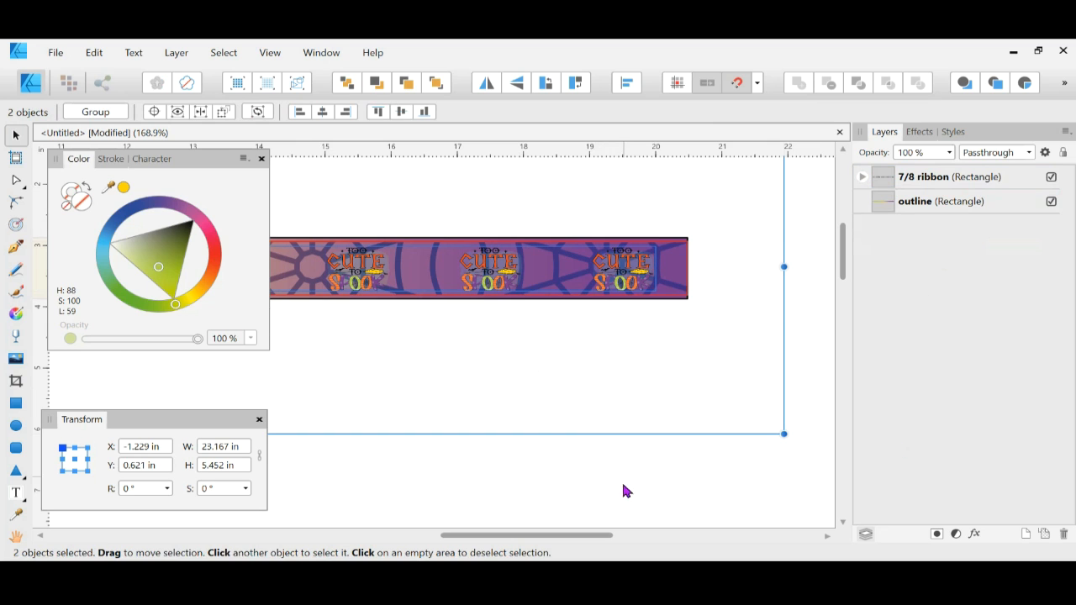
Move the Spider Webs group out of the 7/8 ribbon rectangle and clip it inside the outline rectangle instead.
drag(596, 535, 619, 514)
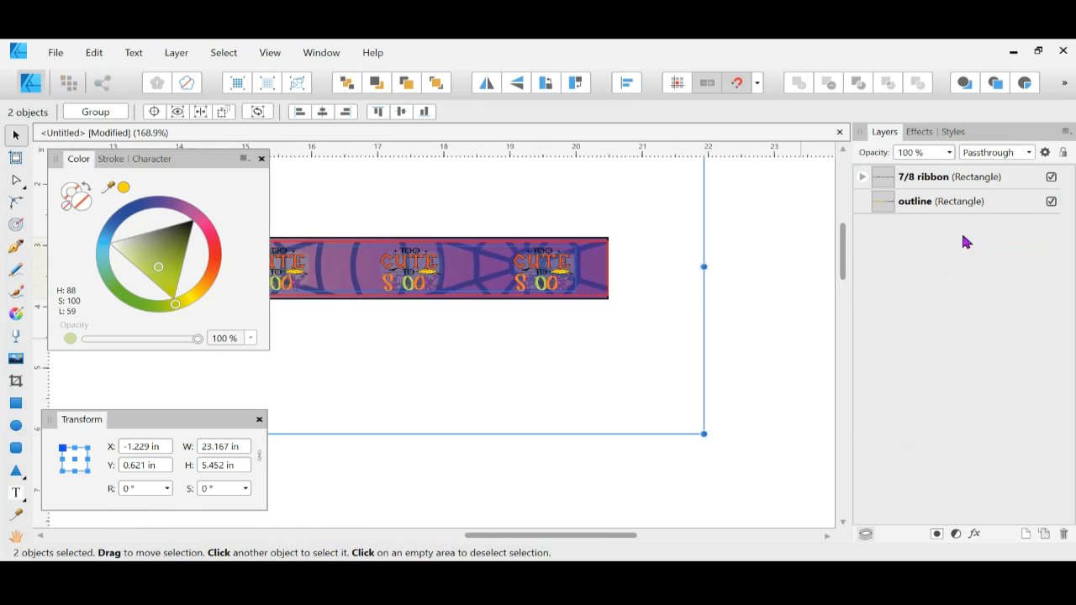
click(862, 177)
drag(891, 233, 938, 264)
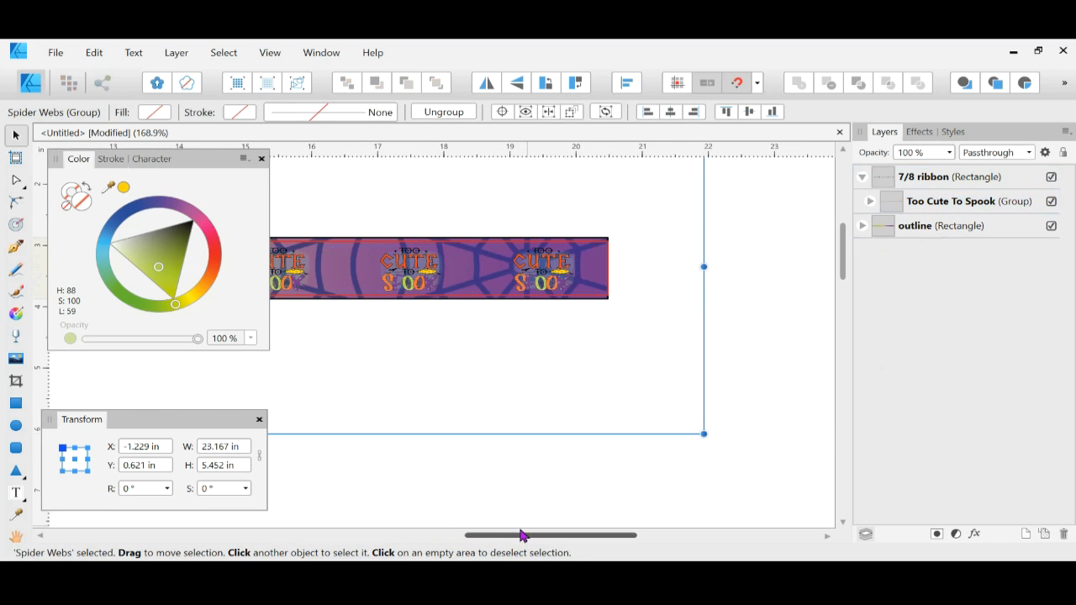
Deselect the Spider Webs group and check the web and graphic pattern along the whole ribbon.
drag(542, 536, 359, 548)
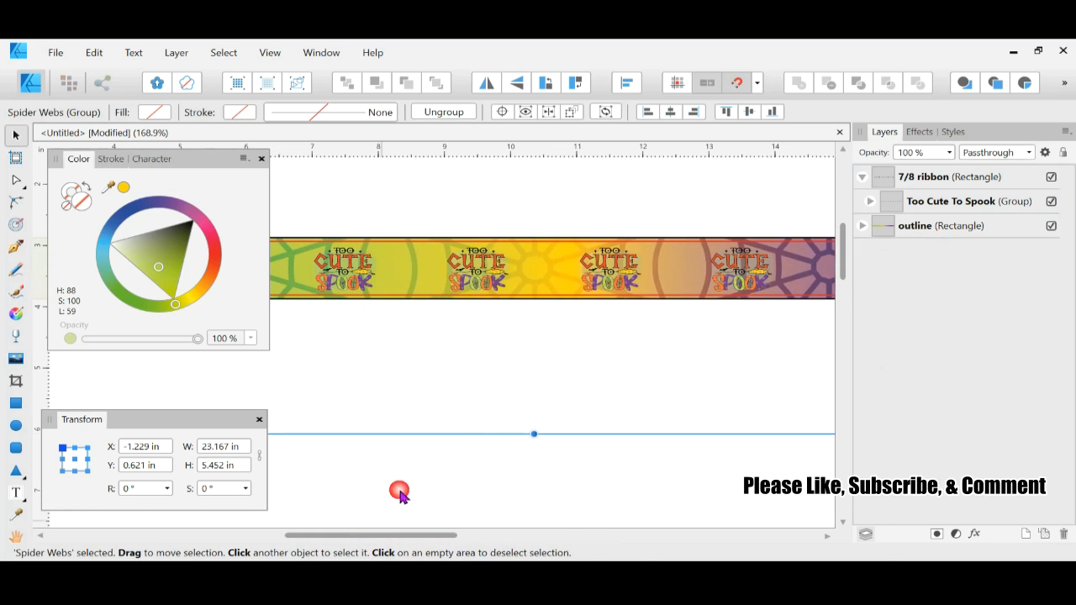
scroll(488, 415, down, 3)
scroll(490, 418, down, 1)
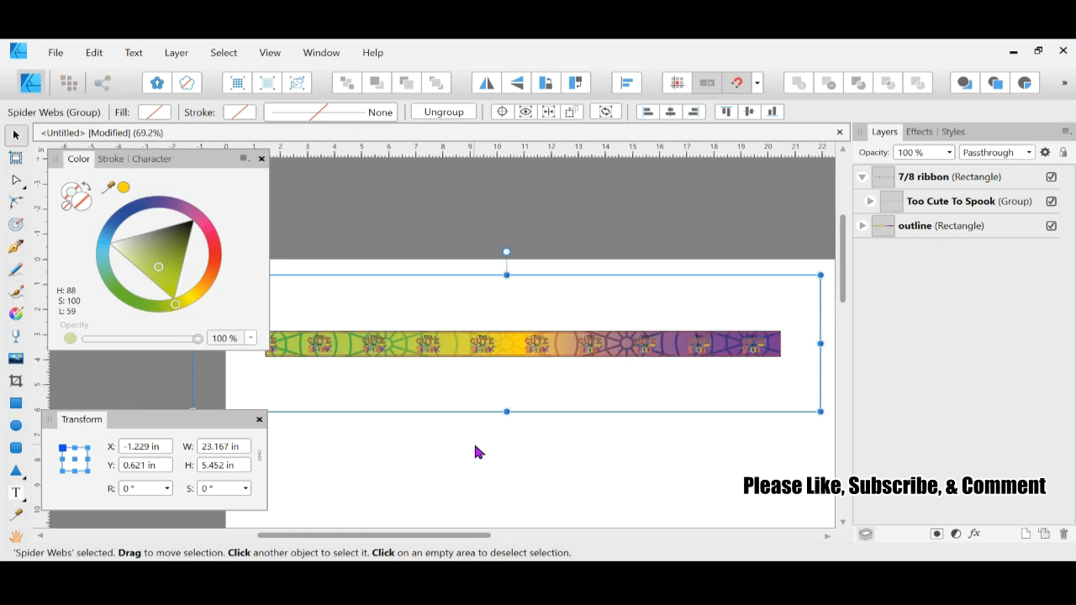
click(477, 450)
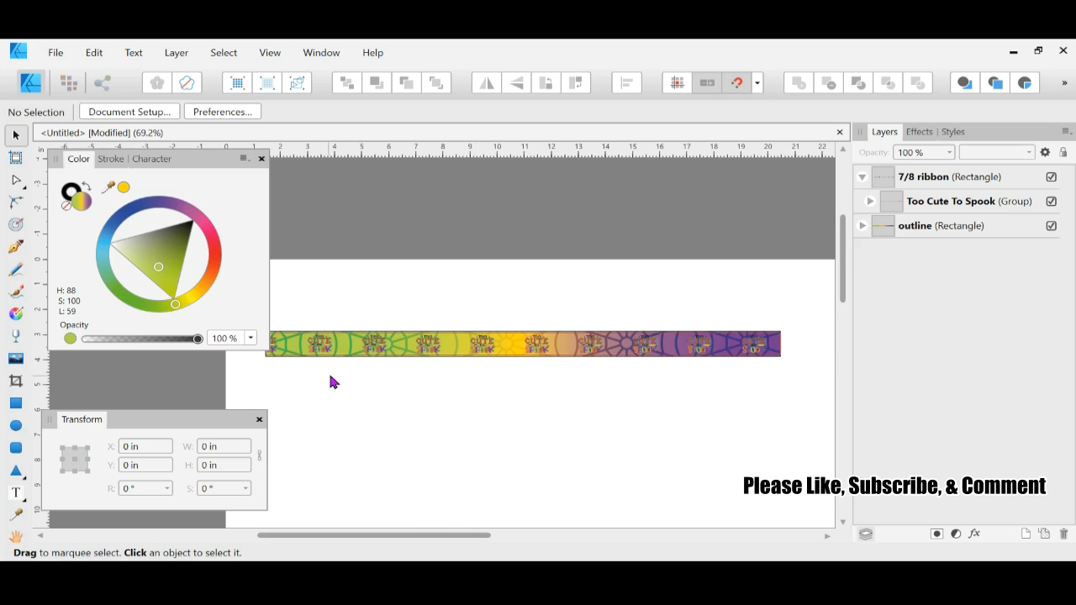
scroll(365, 372, up, 1)
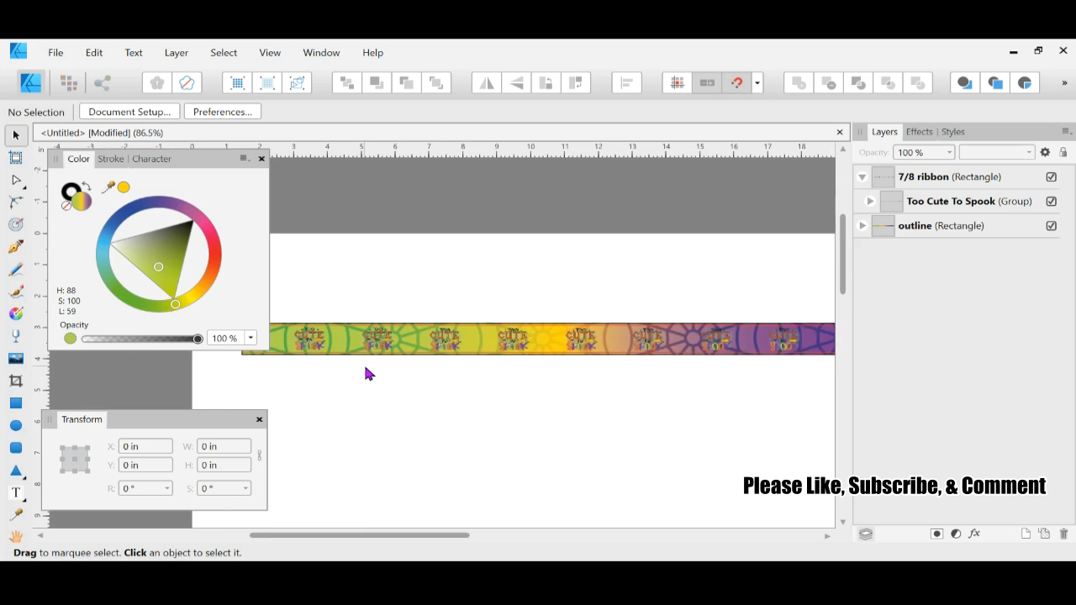
scroll(365, 372, down, 1)
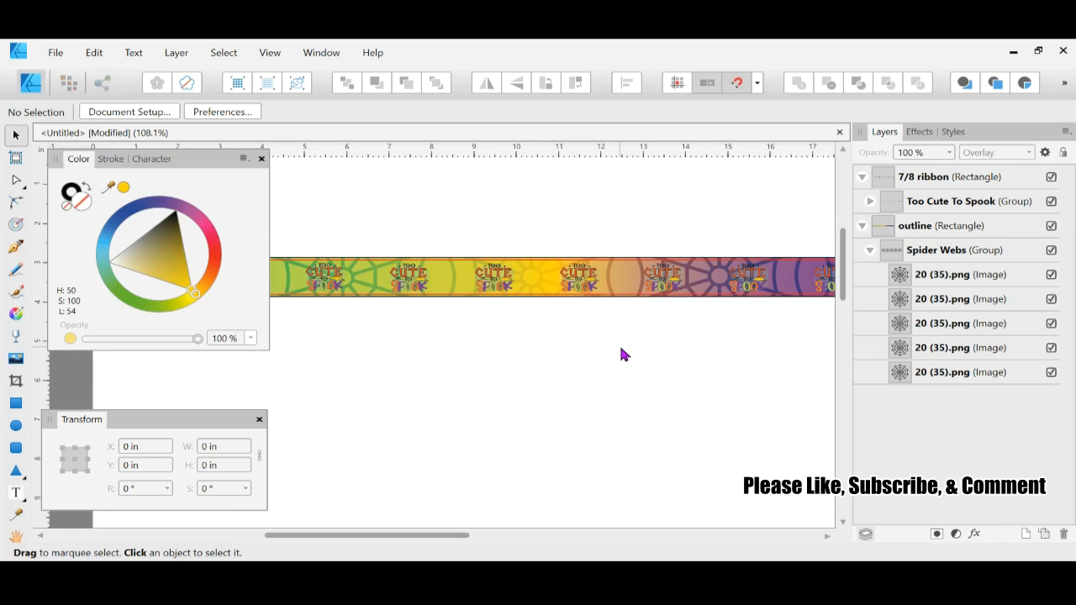
Delete four of the five spider web images from the Spider Webs group, keeping only the one at the ribbon's left end.
click(987, 353)
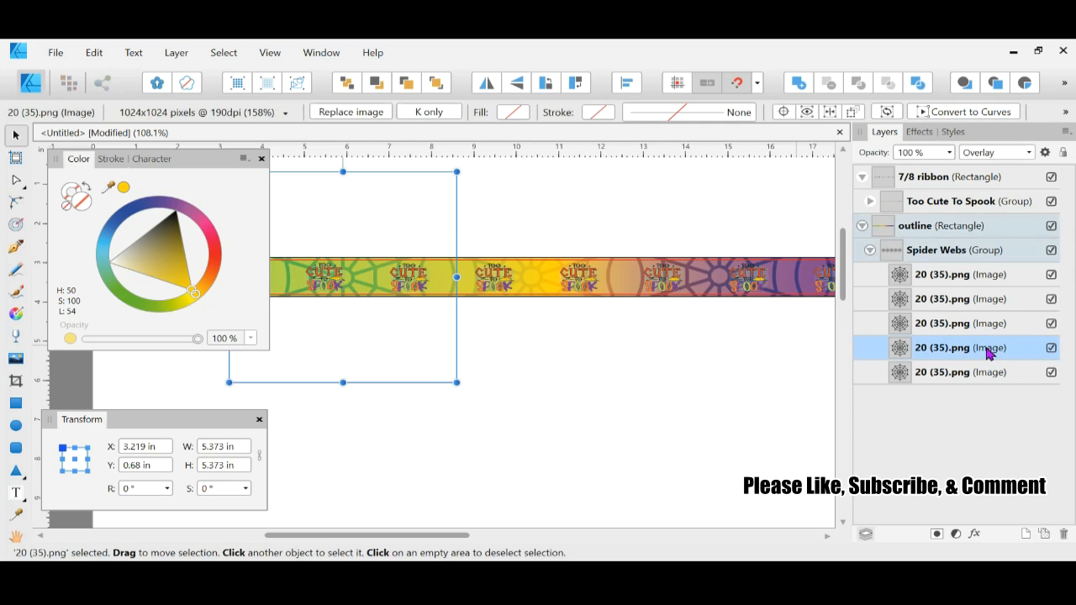
key(Delete)
click(936, 323)
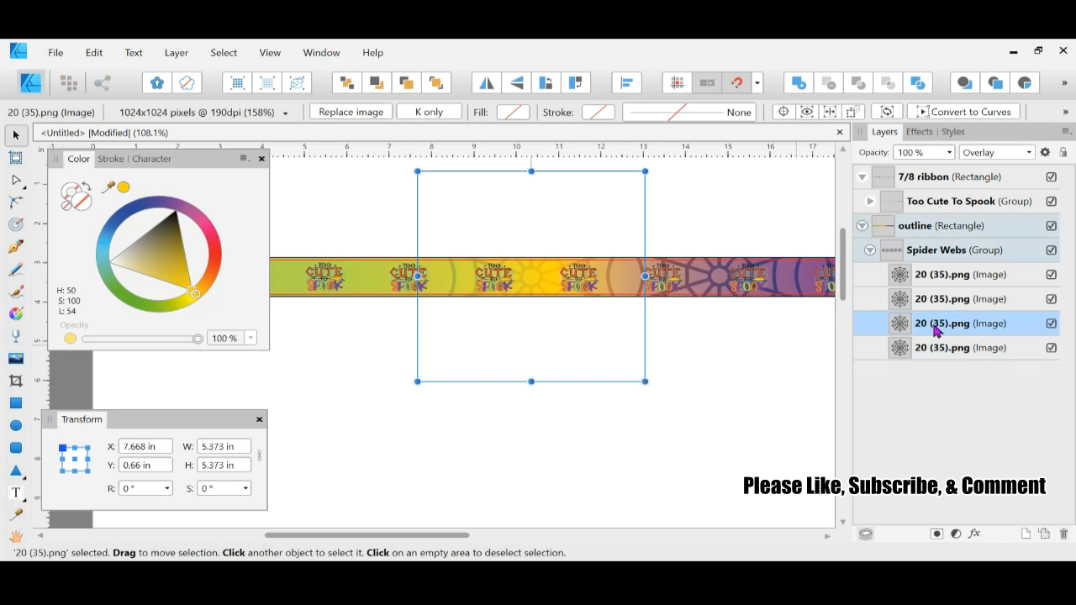
key(Delete)
click(929, 299)
key(Delete)
click(925, 274)
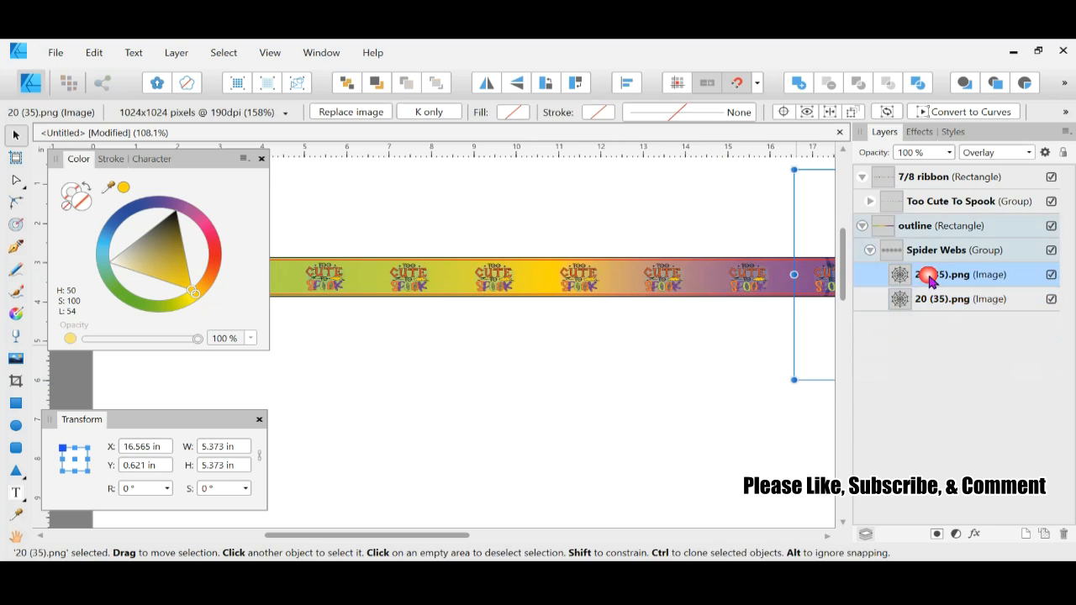
key(Delete)
Set the remaining spider web's blend mode to Normal and give it a white Color Overlay effect.
drag(403, 536, 320, 538)
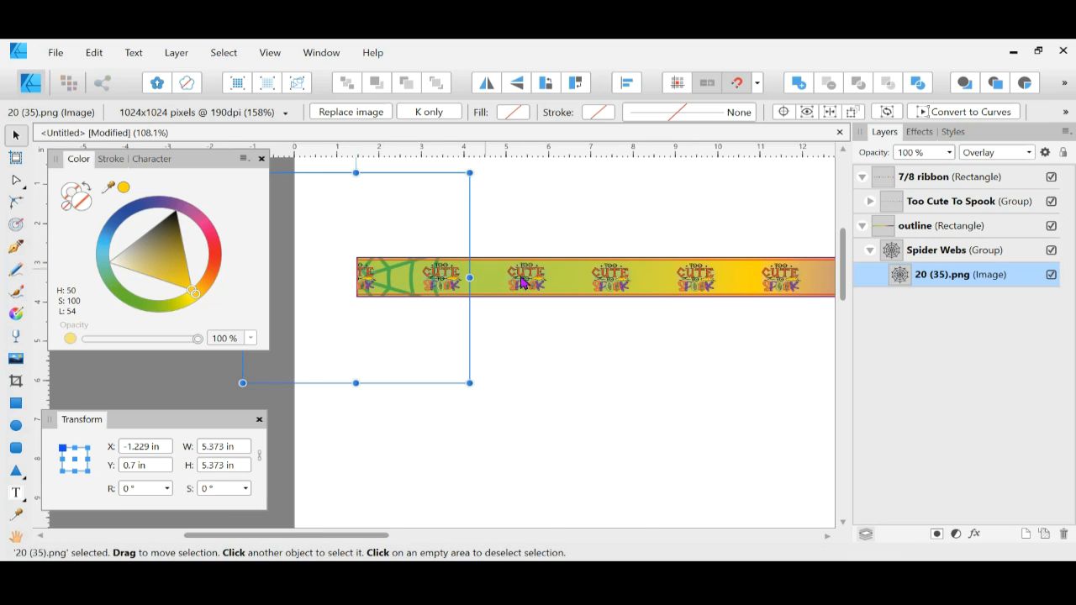
click(1029, 152)
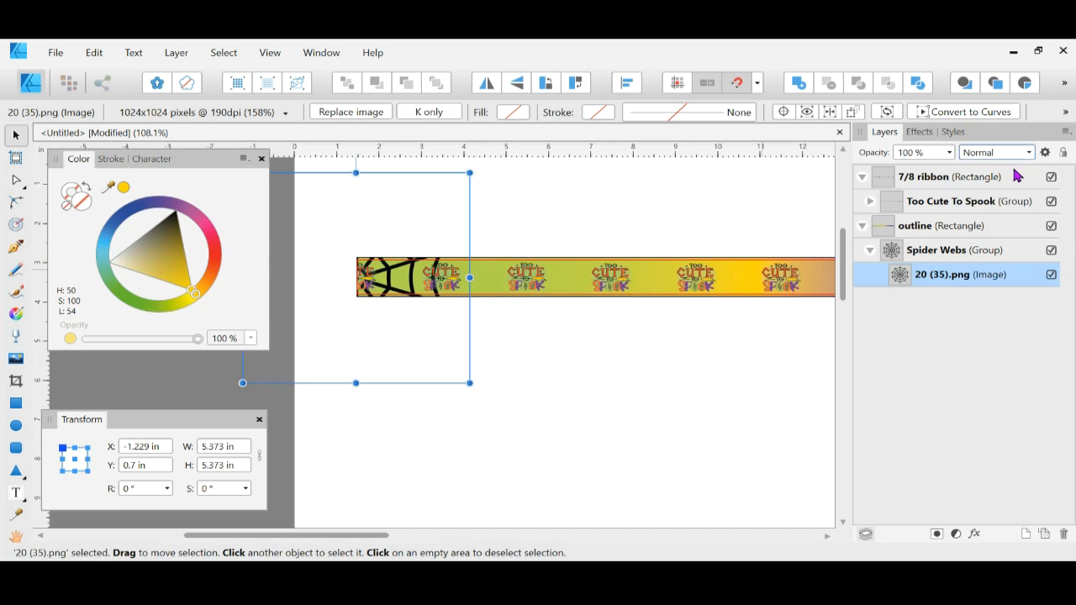
click(921, 132)
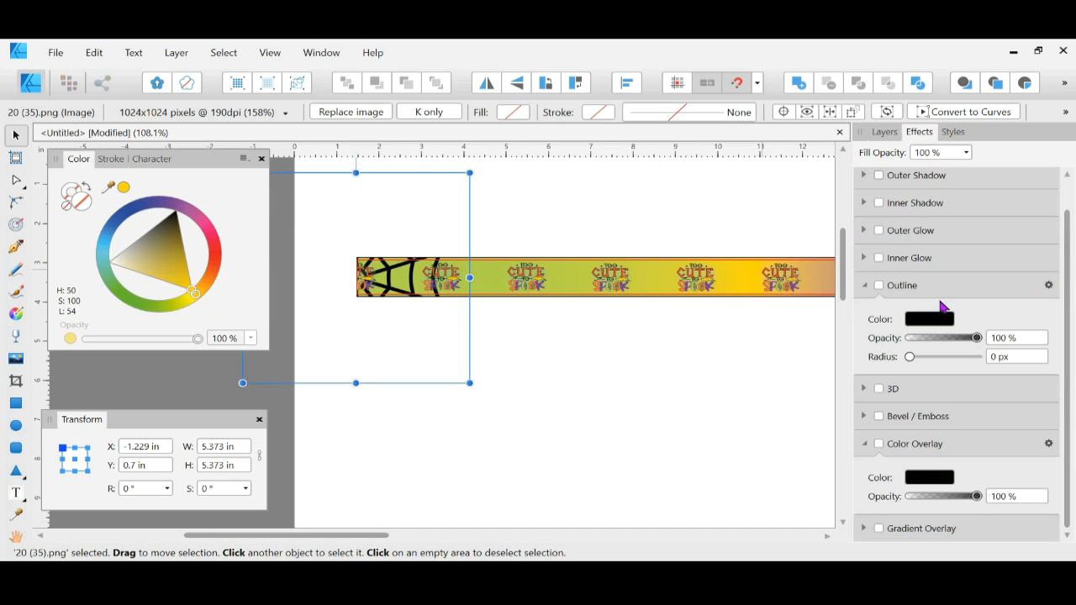
click(879, 444)
click(932, 479)
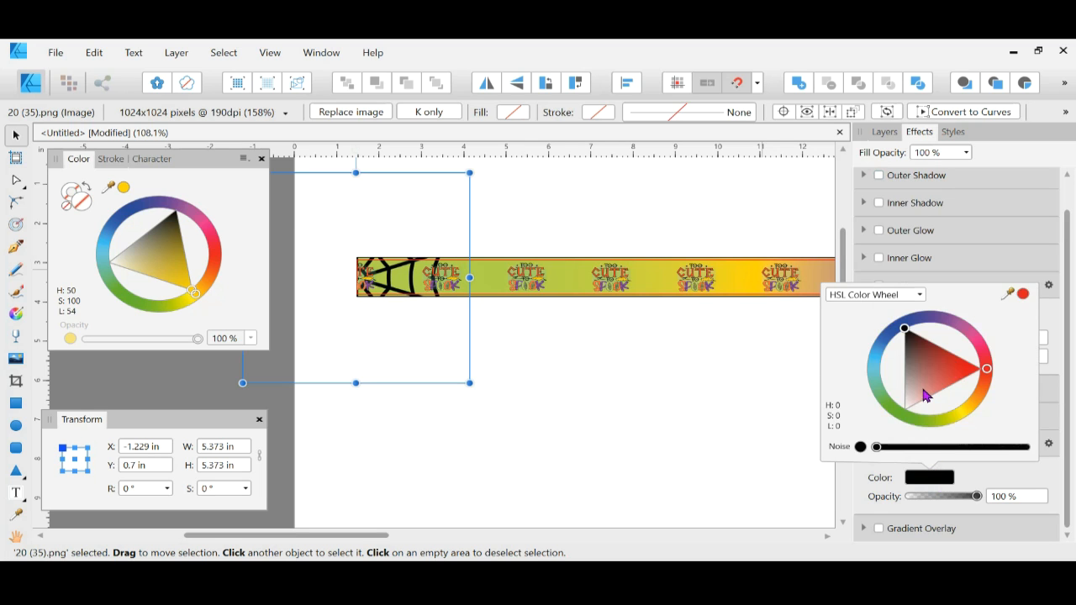
drag(926, 395, 902, 424)
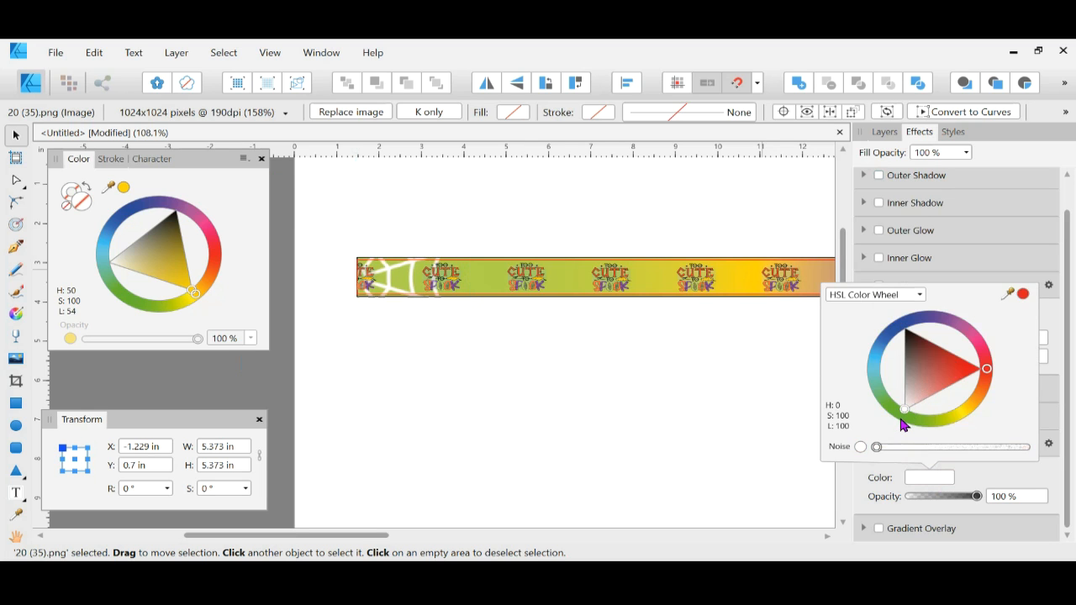
click(720, 435)
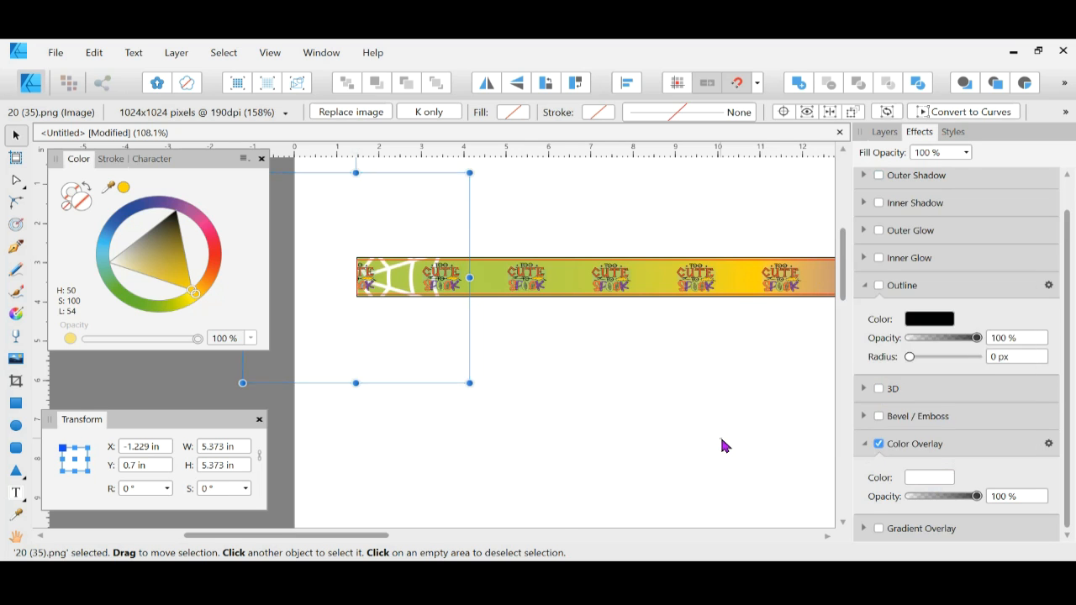
click(719, 435)
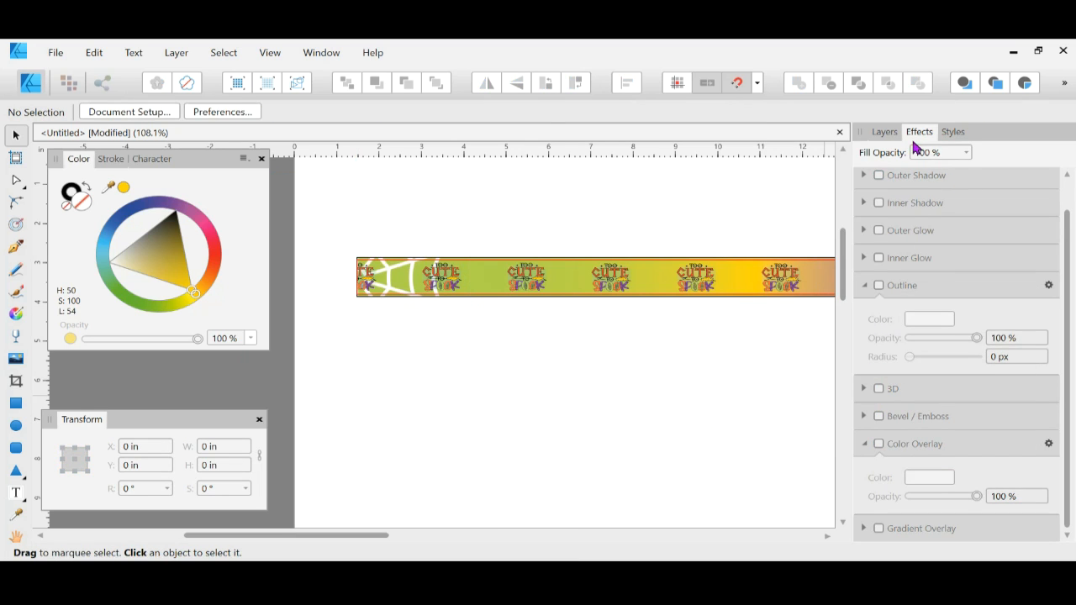
Enlarge the white spider web to about 6.41 in square and shift it to about X -0.44 in, Y -0.57 in.
click(886, 135)
click(946, 282)
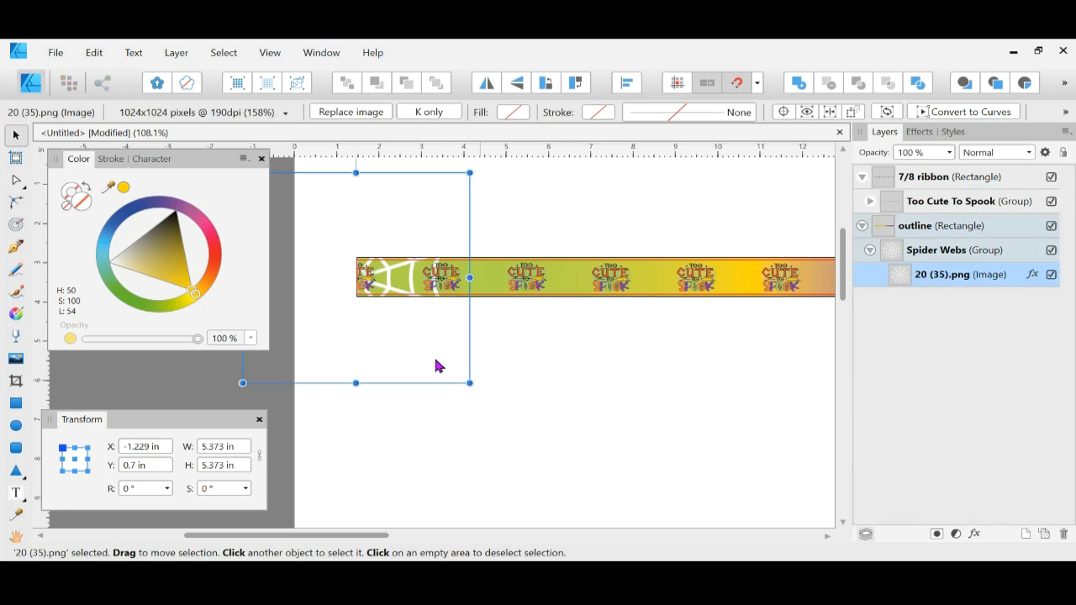
drag(494, 408, 513, 433)
drag(451, 374, 490, 322)
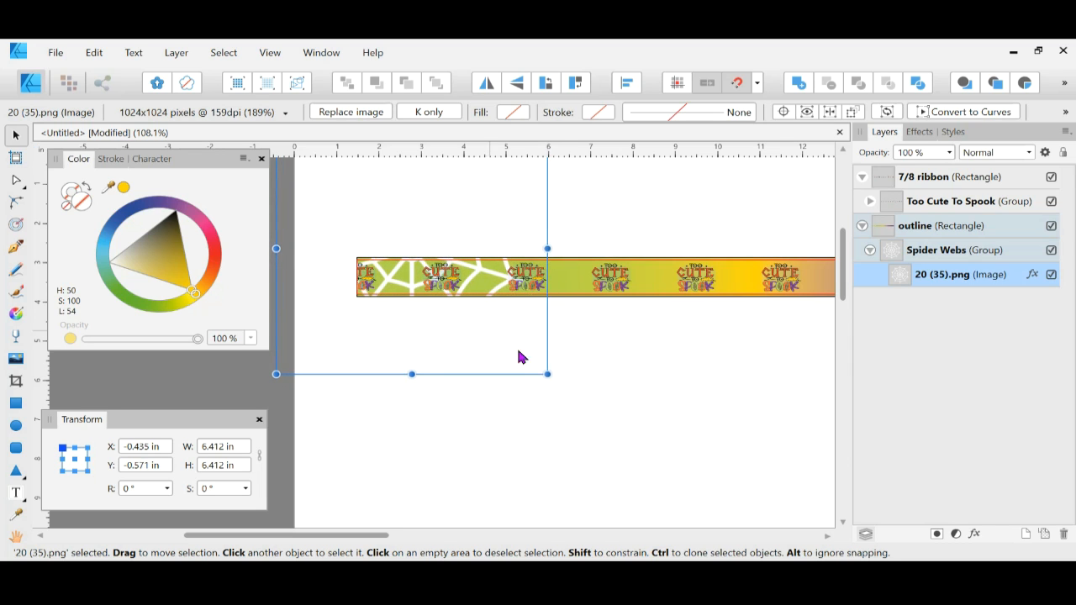
click(572, 383)
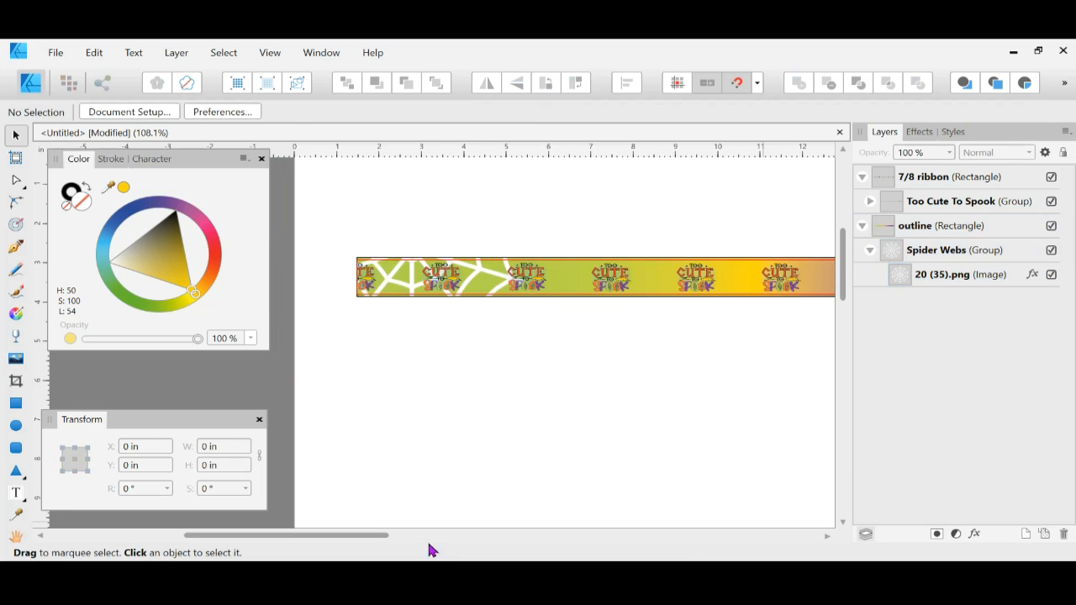
Duplicate the white spider web and place the copy beside it along the ribbon at about X 4.78 in, Y -0.57 in.
scroll(425, 367, up, 2)
scroll(426, 368, up, 2)
scroll(424, 368, up, 2)
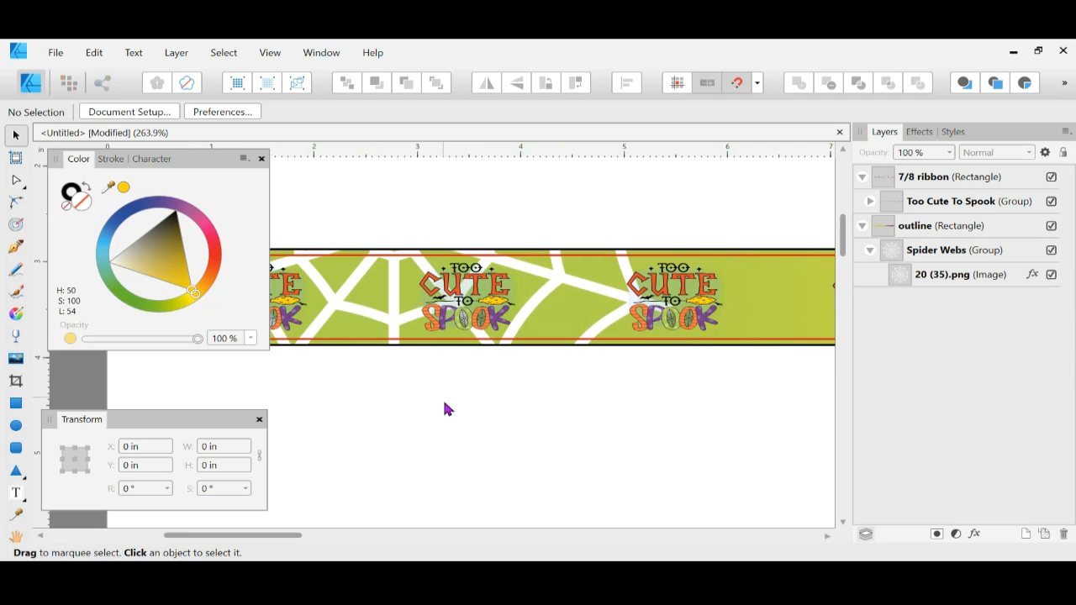
drag(277, 542, 305, 540)
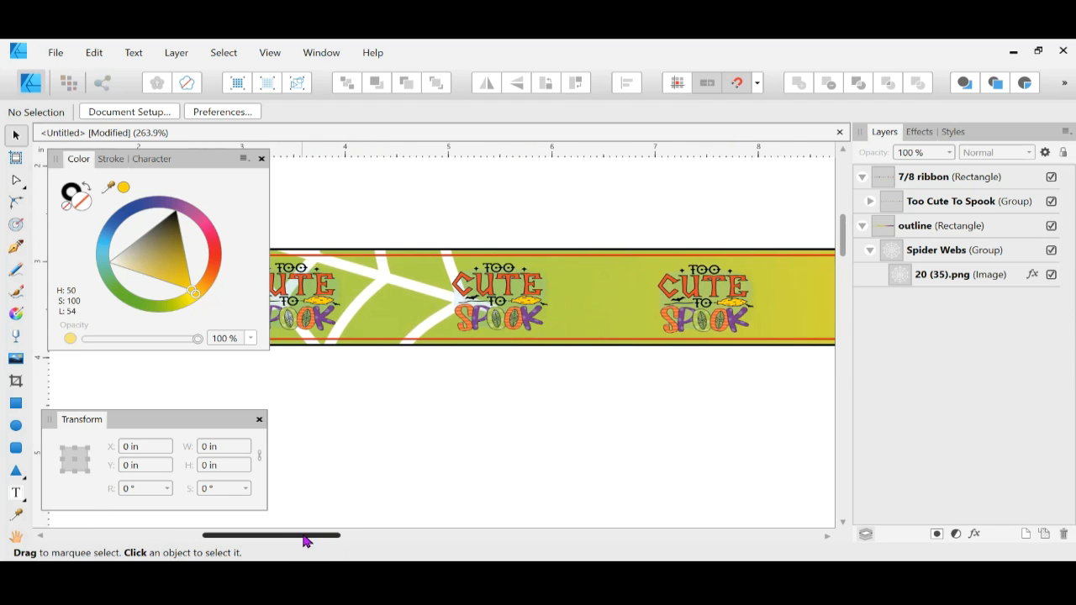
click(983, 277)
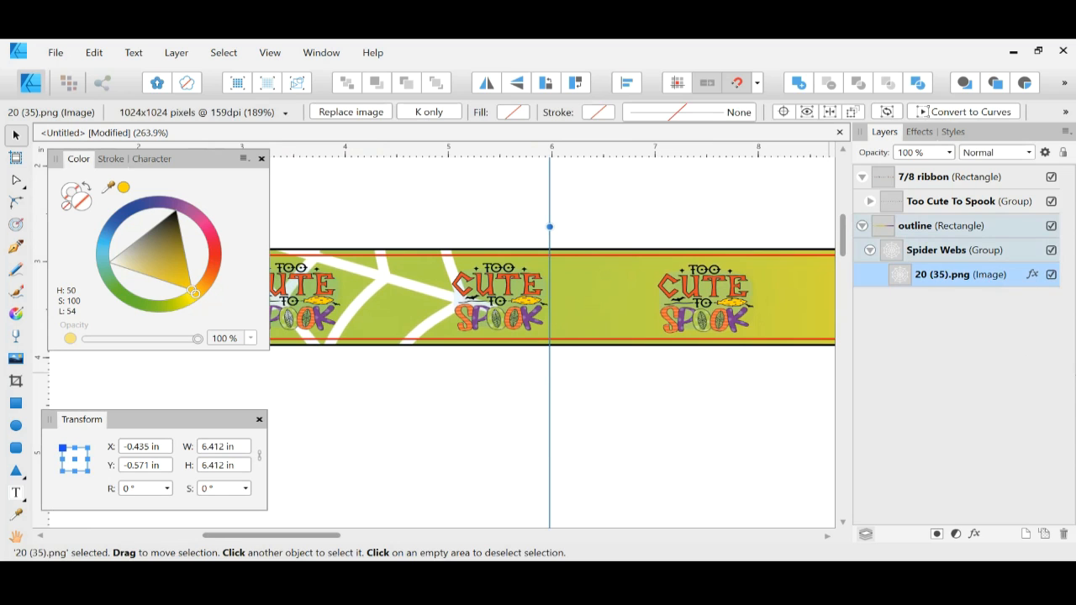
key(ctrl+j)
drag(389, 487, 756, 447)
scroll(500, 474, down, 5)
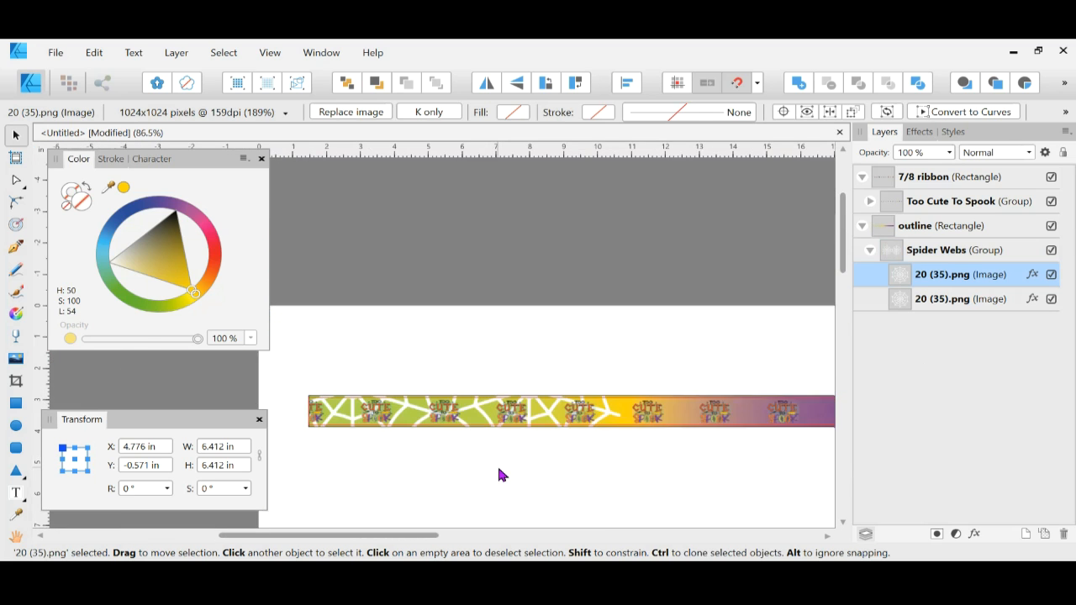
scroll(309, 507, down, 3)
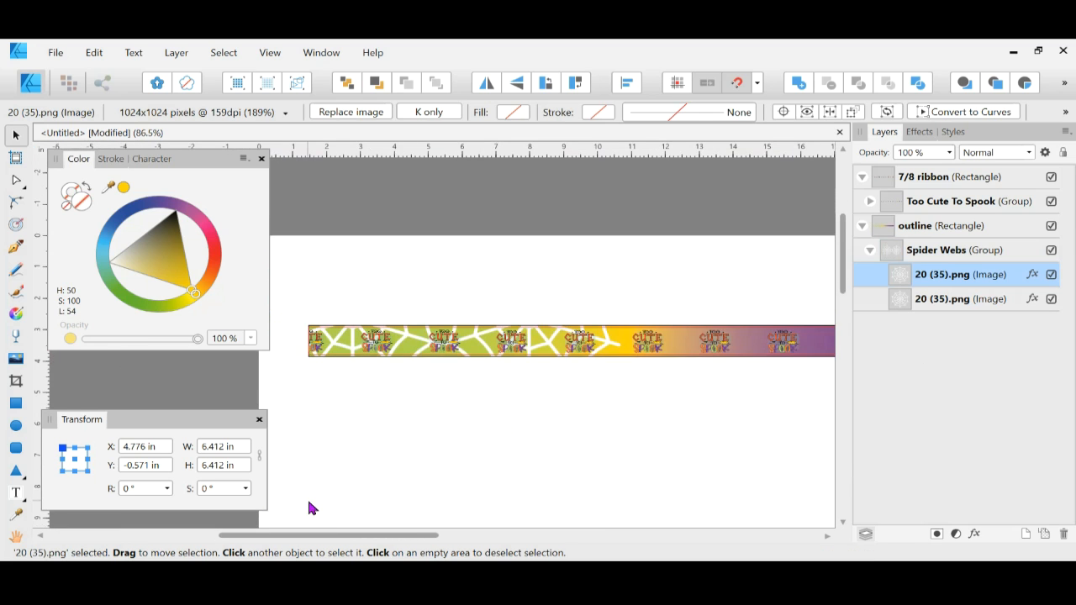
Duplicate the white spider web twice more at the same spacing to cover the rest of the ribbon, and deselect it.
scroll(308, 508, up, 2)
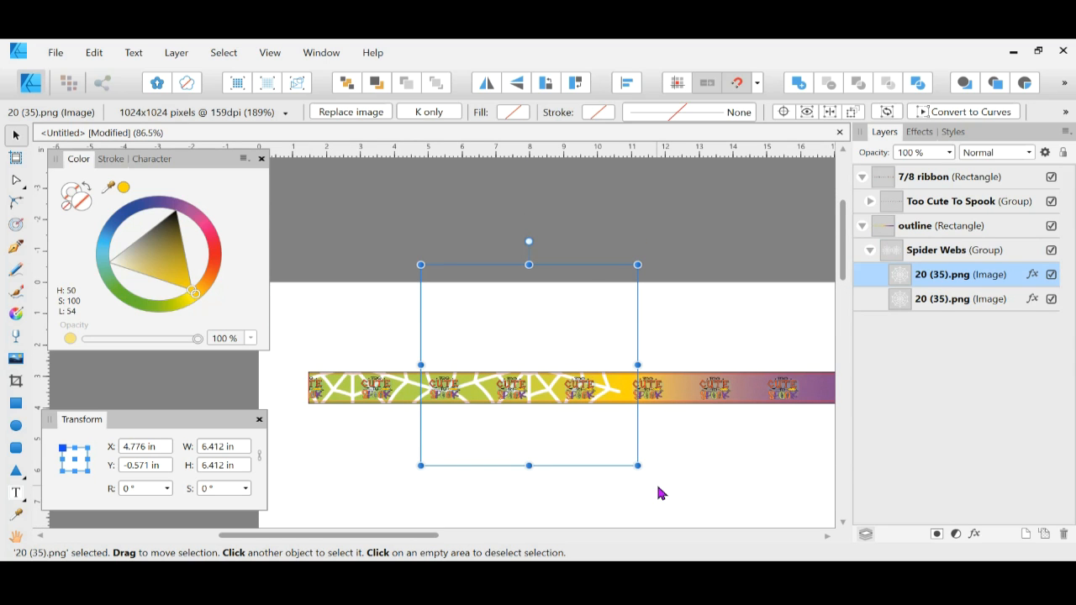
key(ctrl+j)
drag(426, 535, 533, 544)
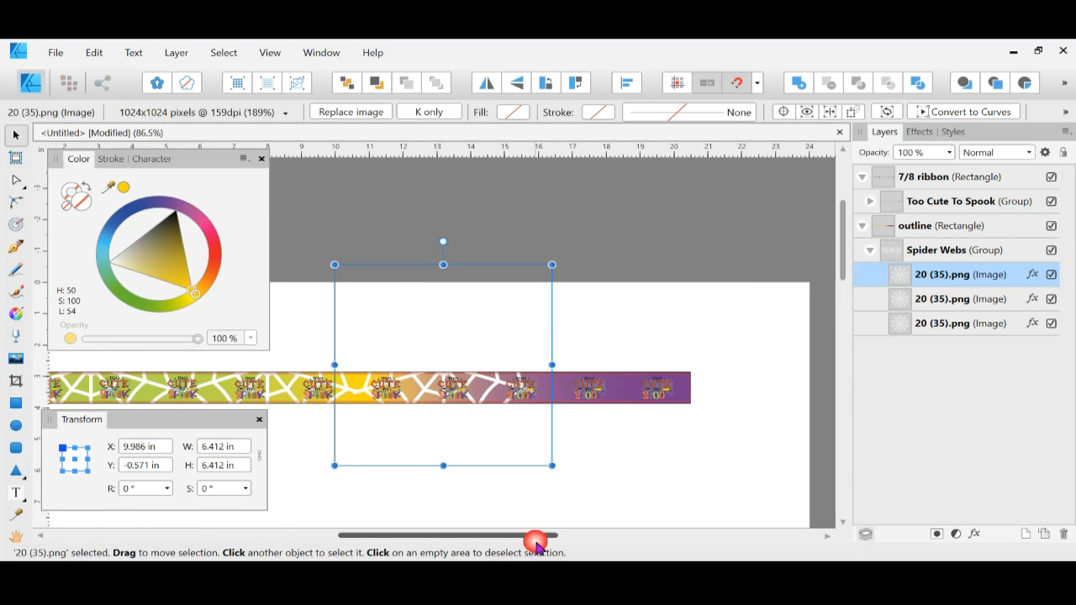
key(ctrl+j)
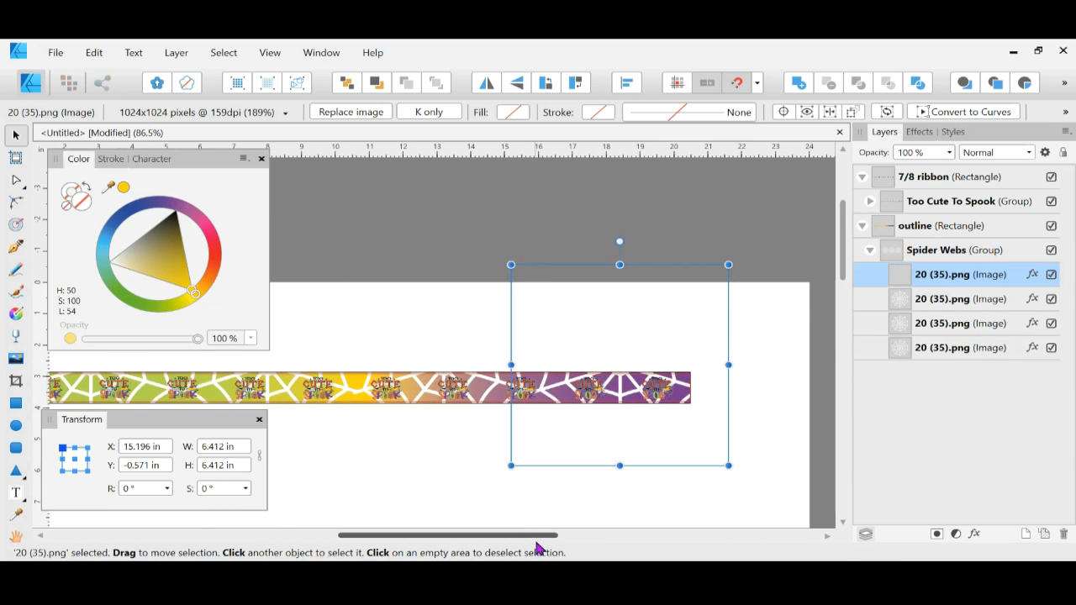
click(350, 485)
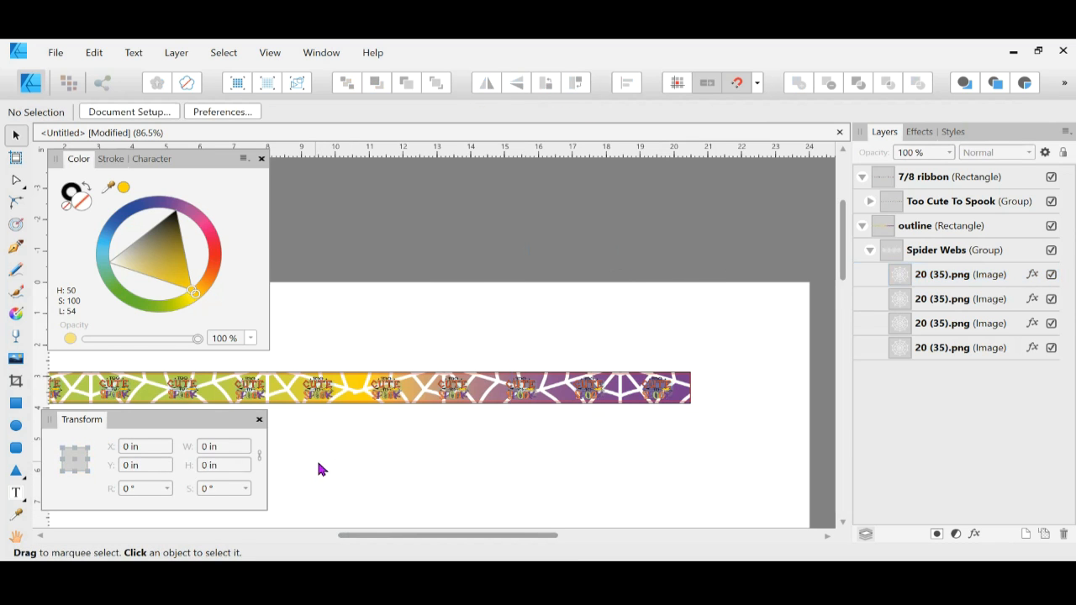
Duplicate the outline rectangle with its spider webs and place the copy below the ribbon at about Y 4.84 in.
drag(421, 540, 370, 541)
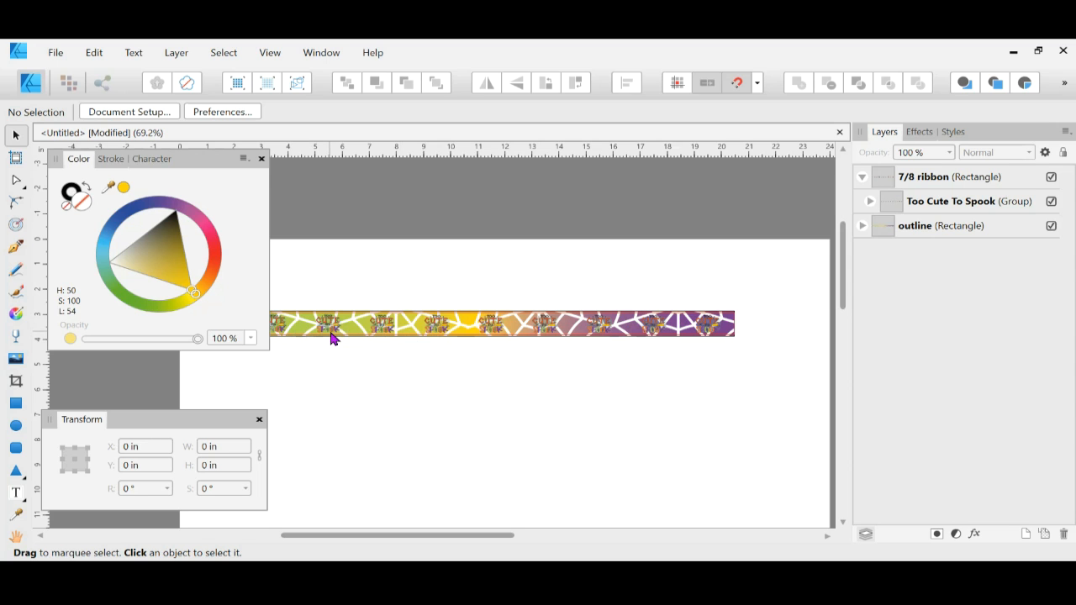
click(439, 319)
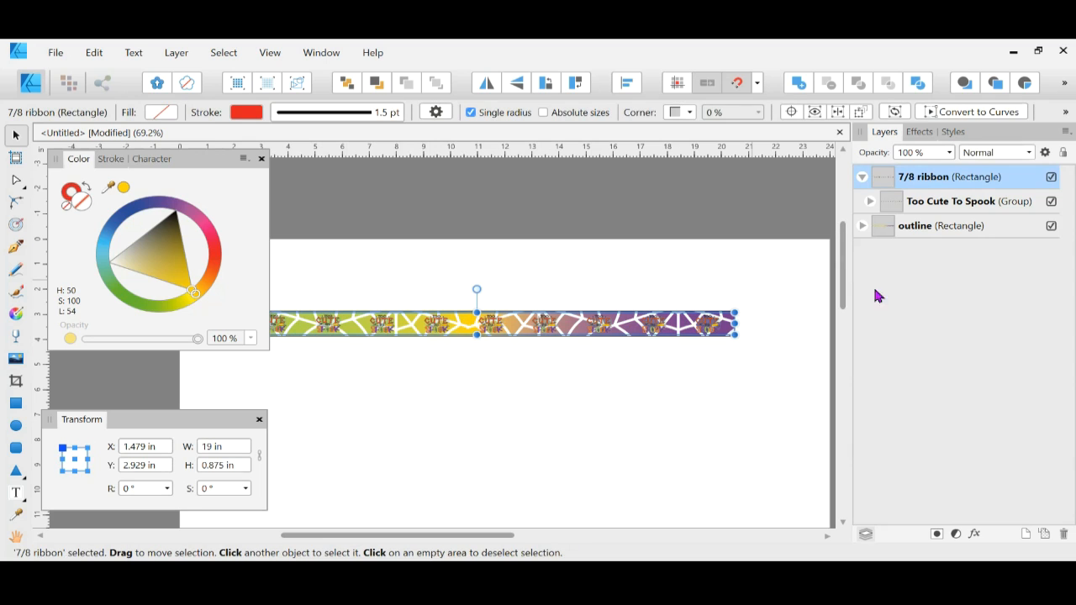
click(910, 227)
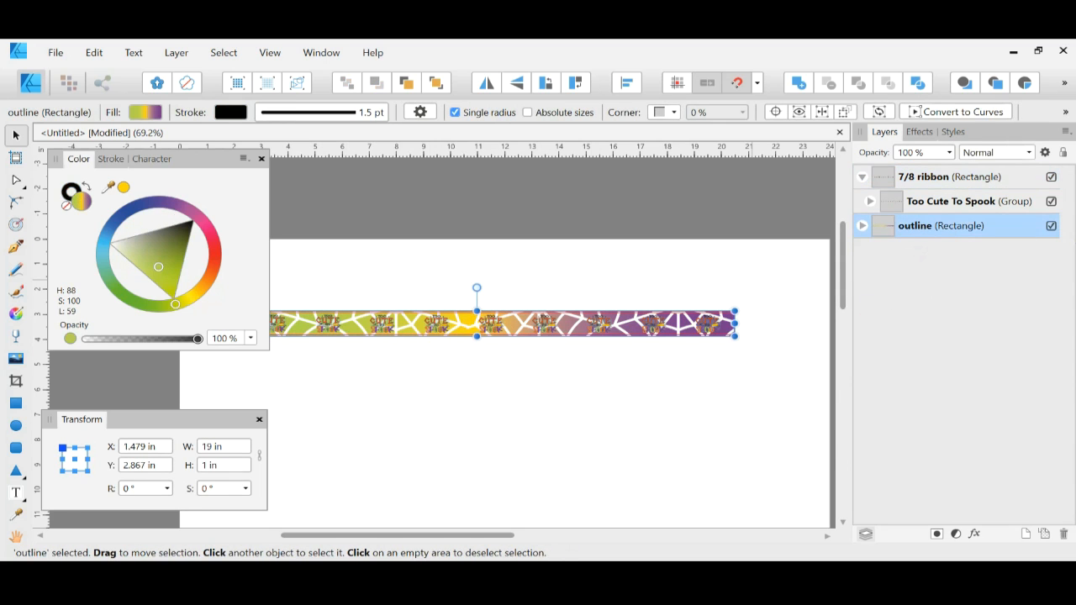
key(ctrl+j)
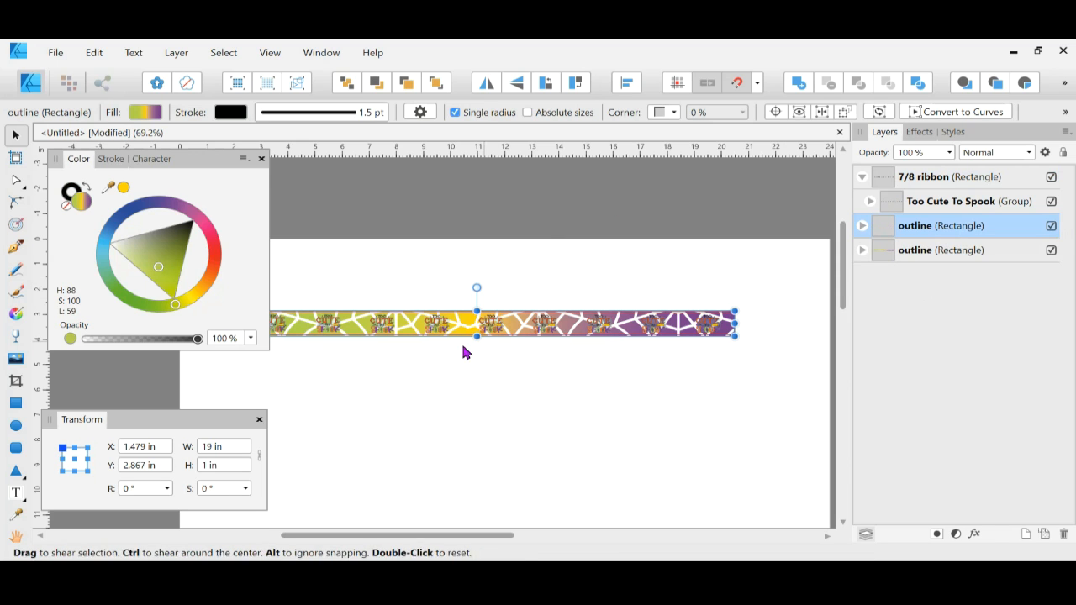
drag(459, 327, 457, 378)
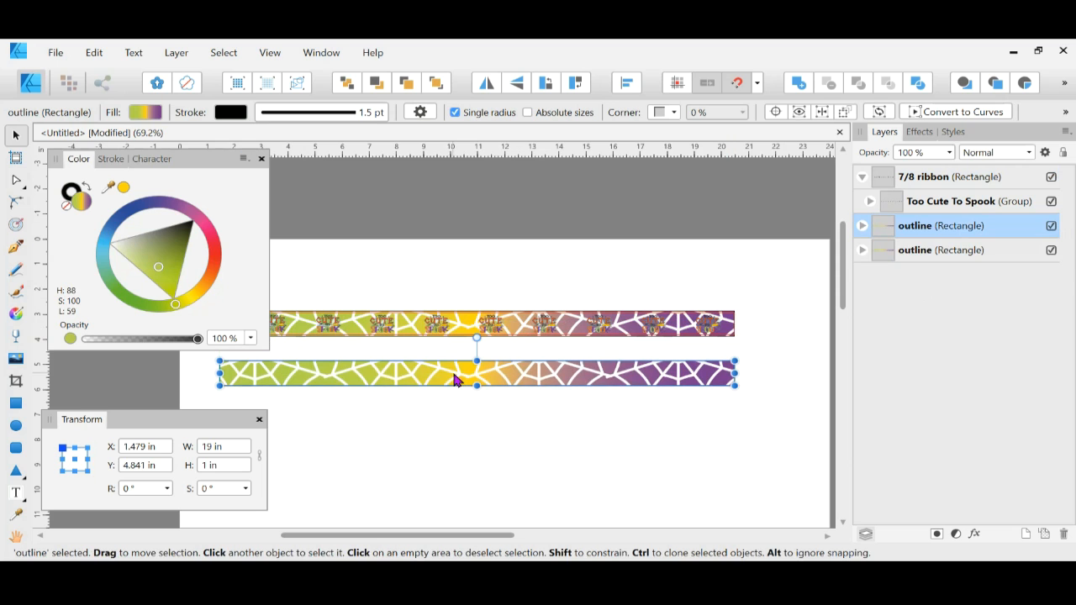
drag(475, 536, 434, 537)
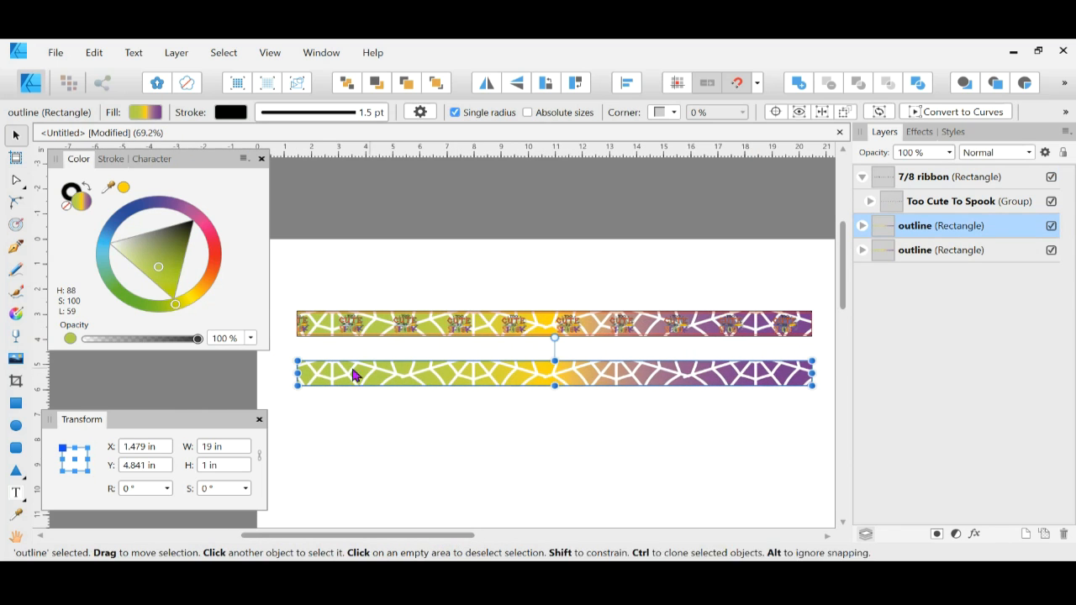
Stack the original outline layer above its copy while the two overlap slightly, and separate the copy again to about Y 4.84 in.
drag(422, 377, 424, 357)
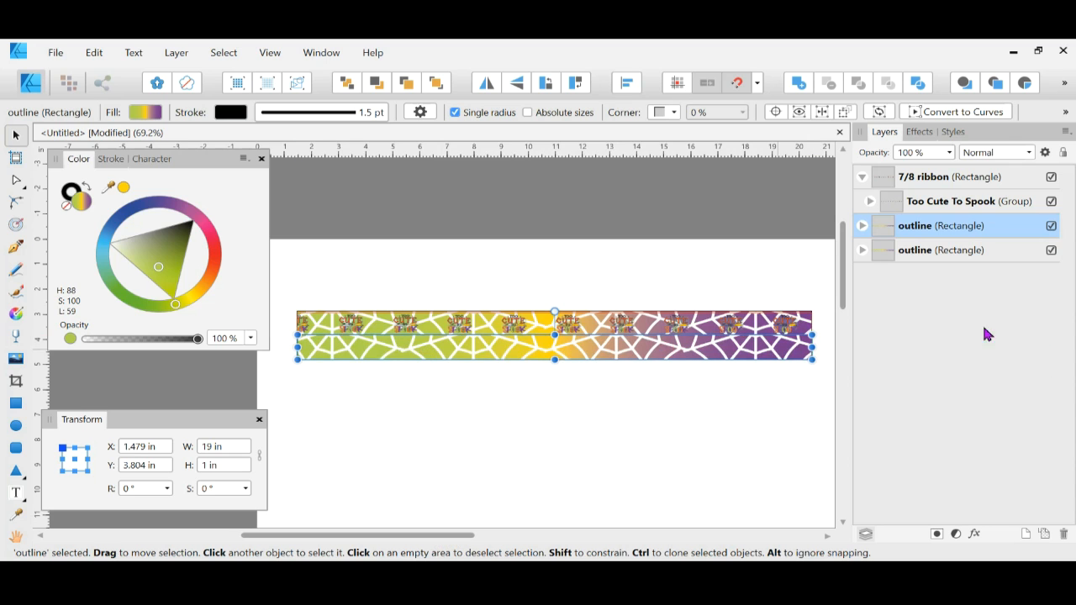
click(916, 249)
drag(894, 259, 883, 220)
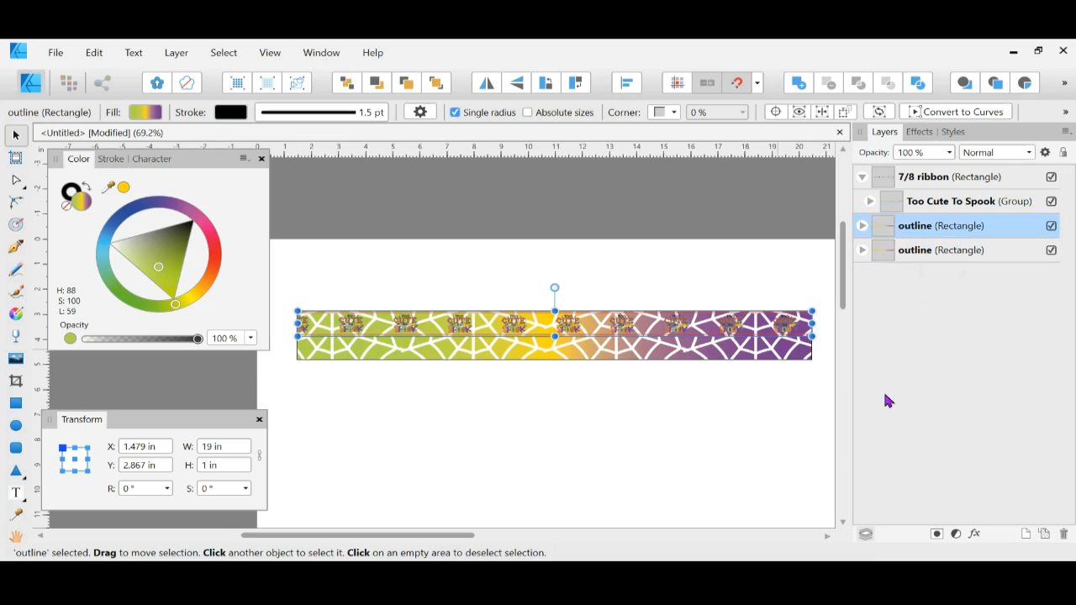
click(740, 432)
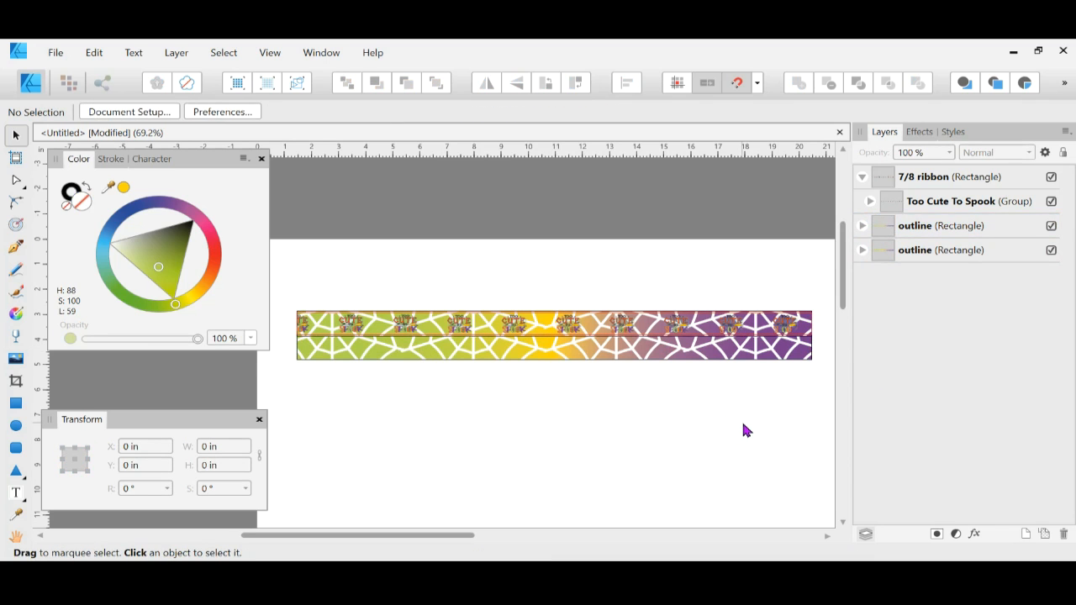
drag(558, 349, 559, 384)
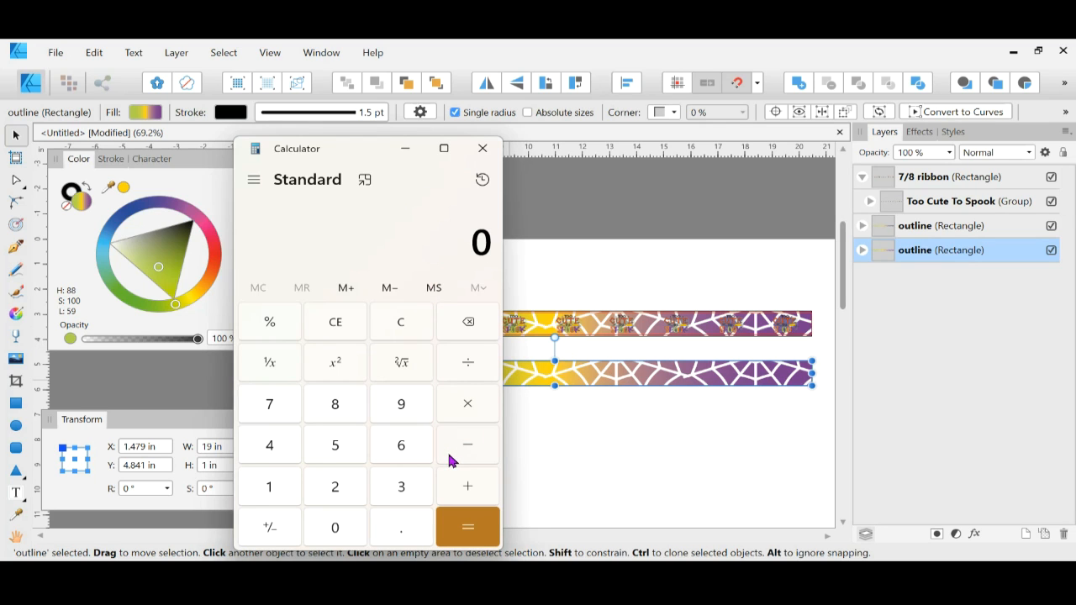
Calculate 16 × 2 in the calculator and close it.
click(269, 496)
click(396, 447)
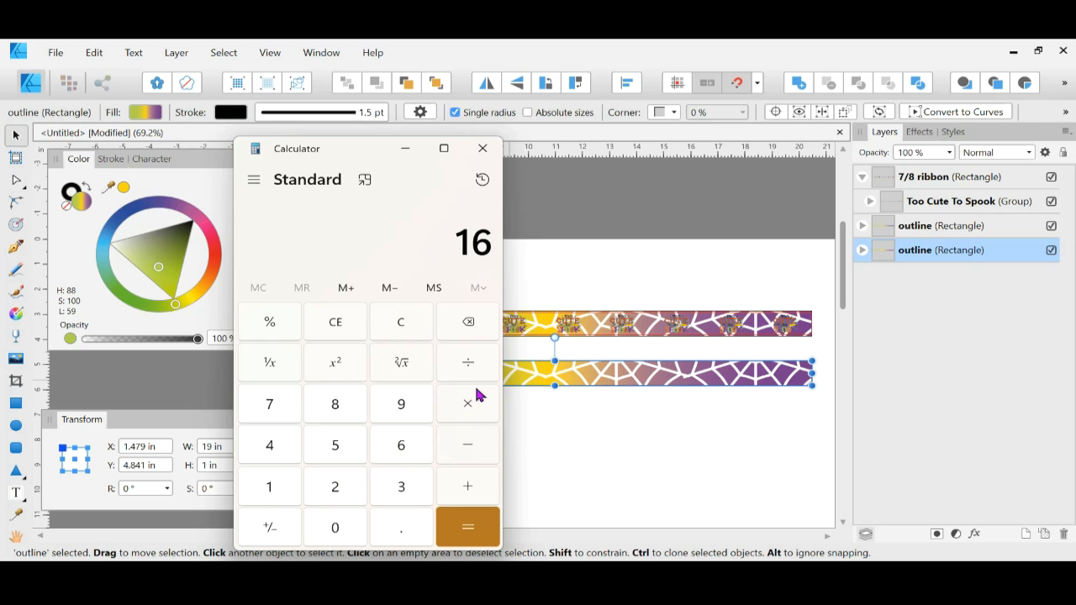
click(483, 405)
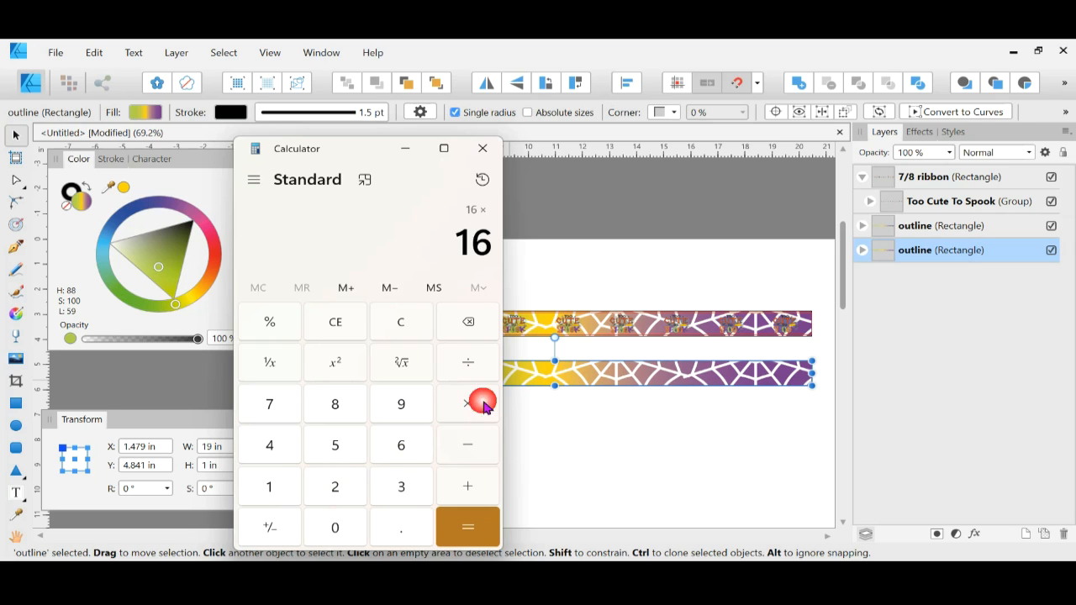
click(332, 491)
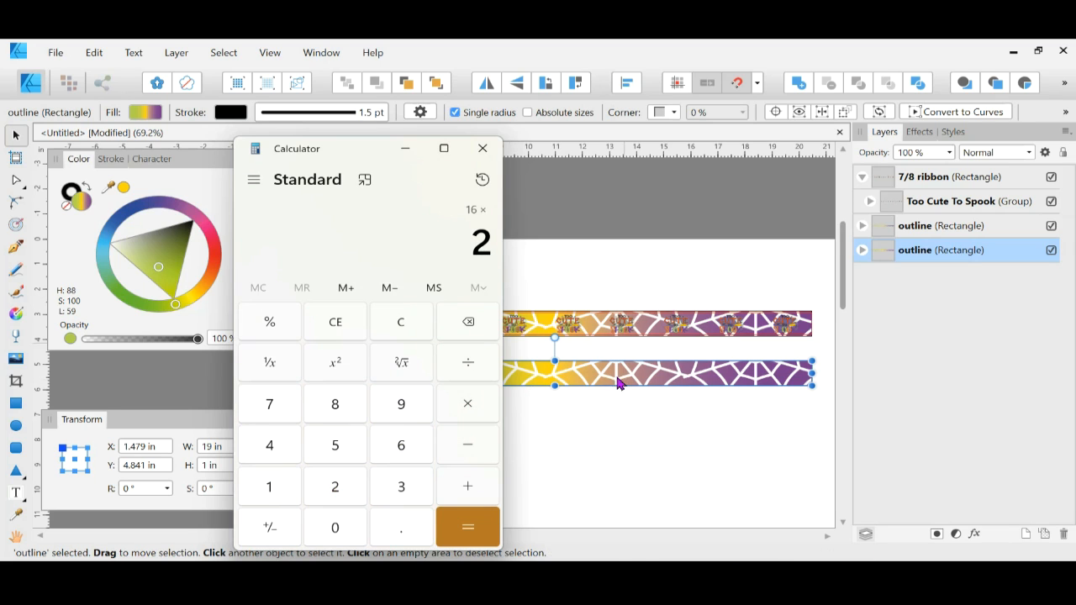
click(458, 529)
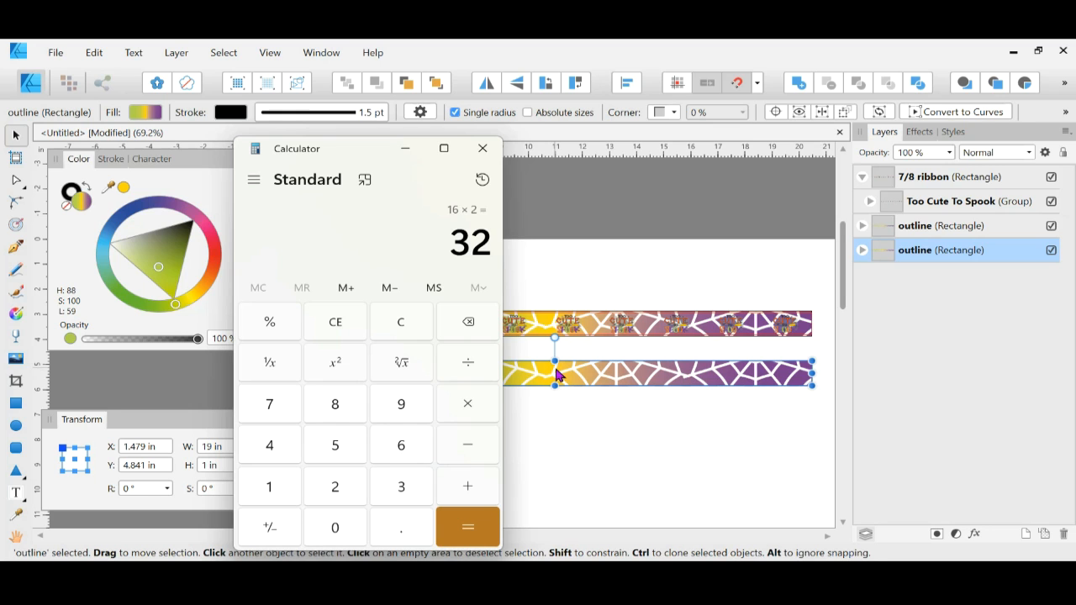
click(482, 148)
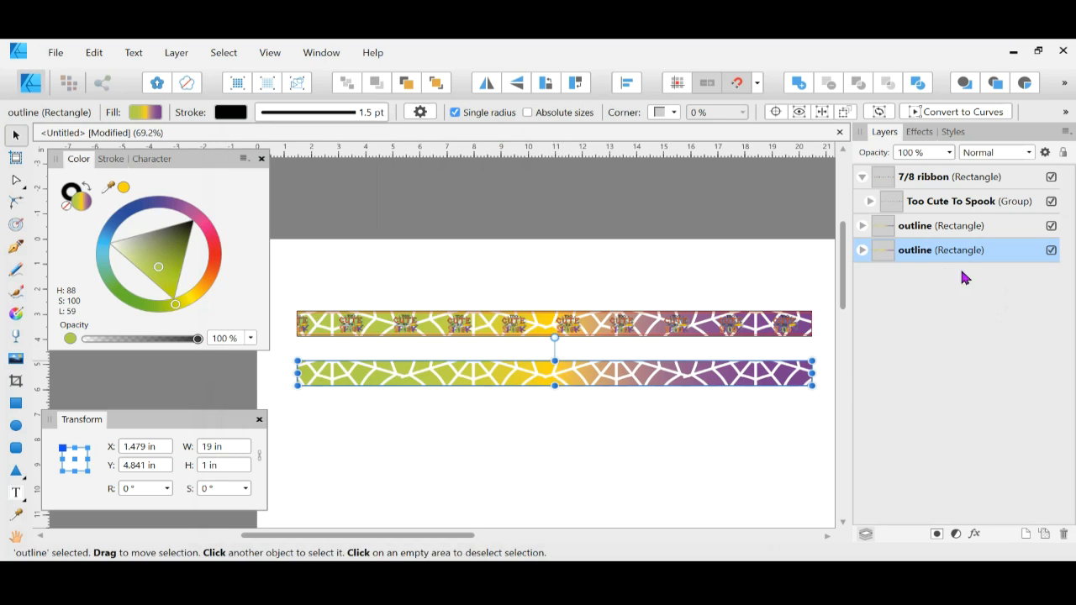
Rename the lower strip's outline layer "bottom outline", hide it, and clear the selection.
double_click(921, 252)
click(919, 251)
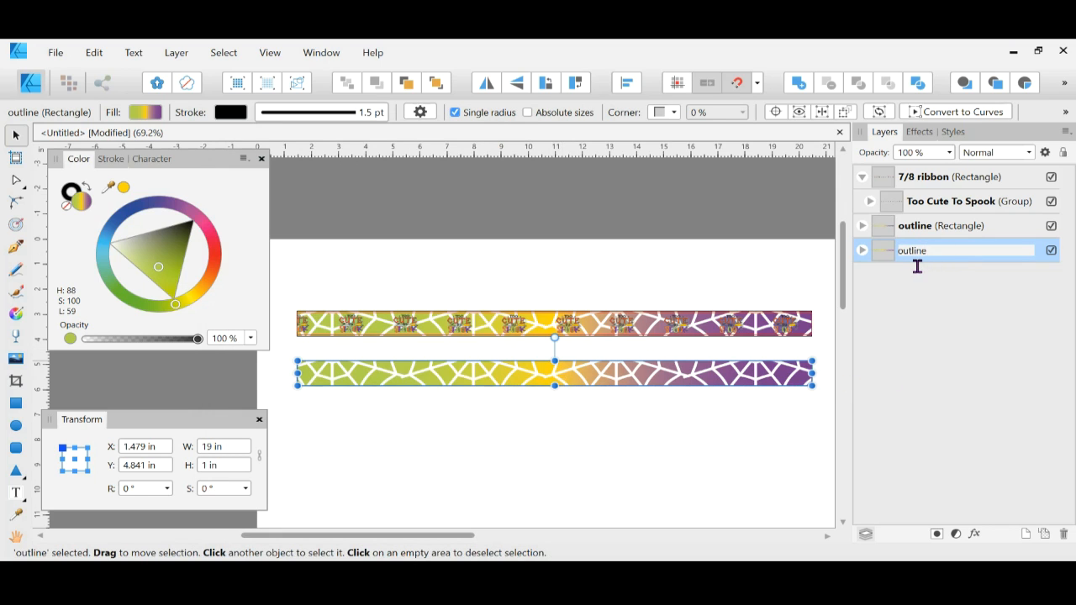
text(bottom)
key(Return)
click(1051, 250)
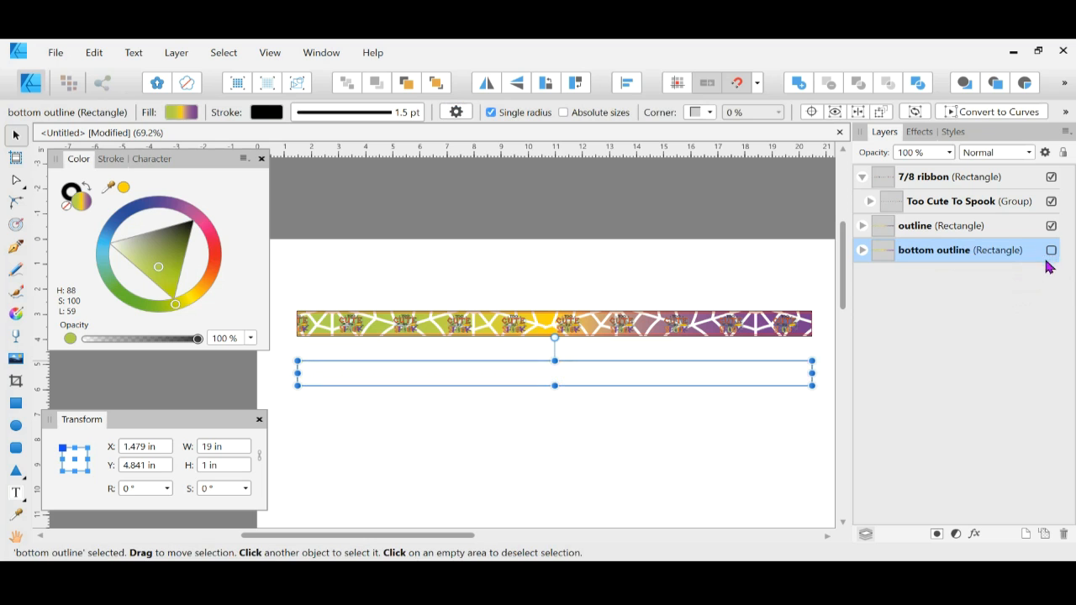
click(718, 454)
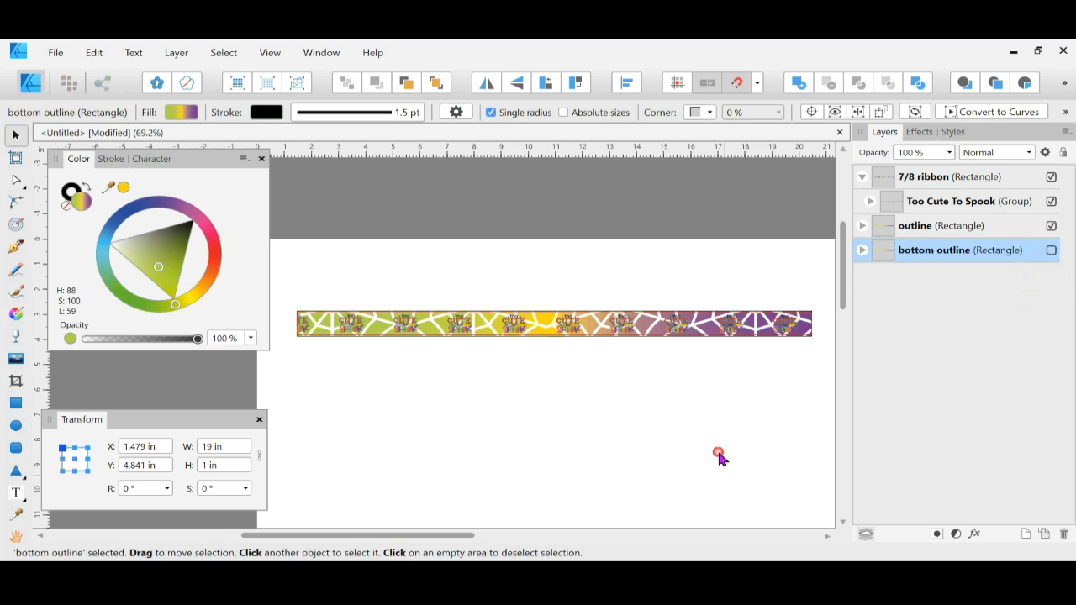
Take the Too Cute To Spook group out of the 7/8 ribbon rectangle and clip it inside the outline rectangle.
click(621, 333)
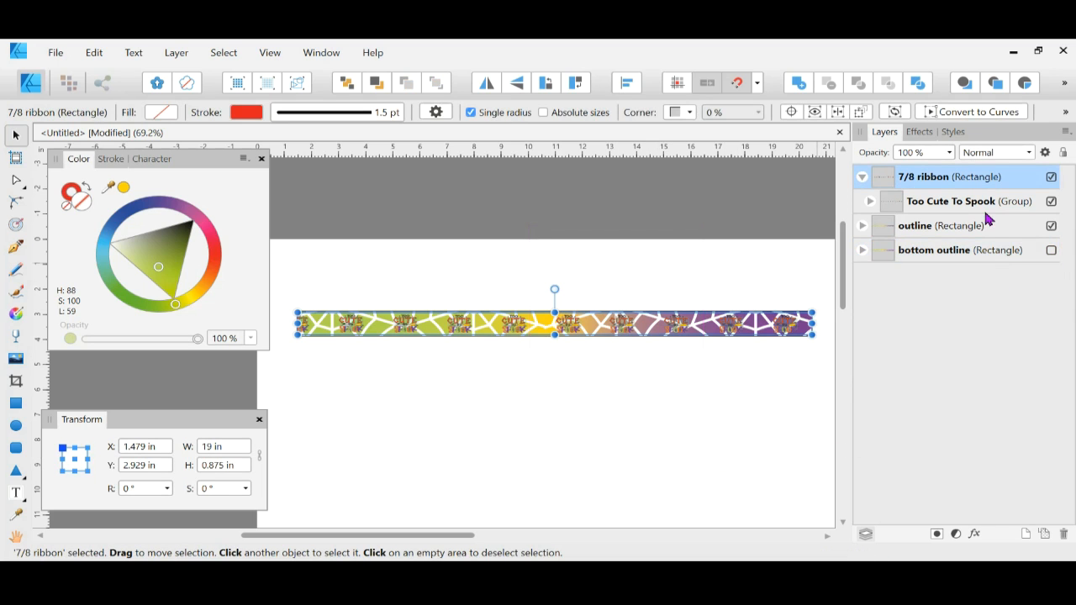
click(532, 431)
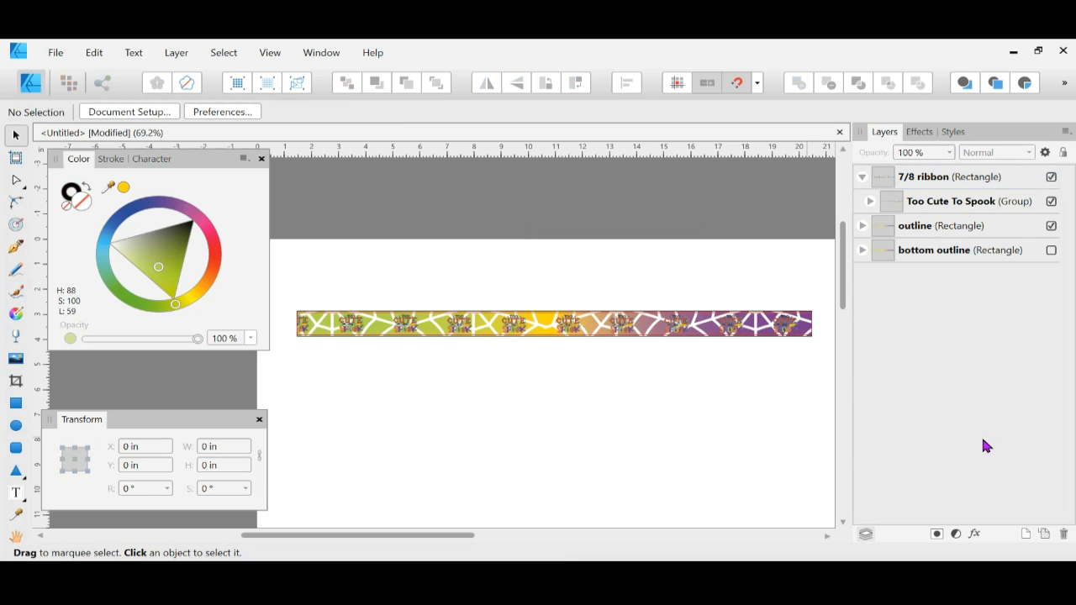
click(891, 208)
drag(891, 208, 906, 227)
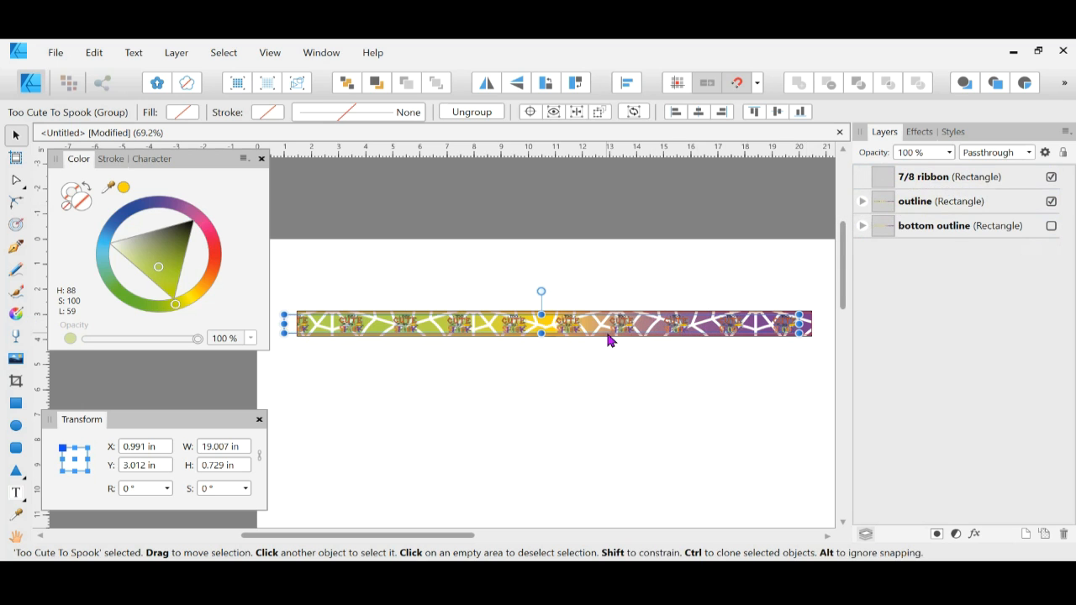
Hide the red 7/8 ribbon guide rectangle and deselect the graphics group.
ctrl+scroll(572, 343, up, 5)
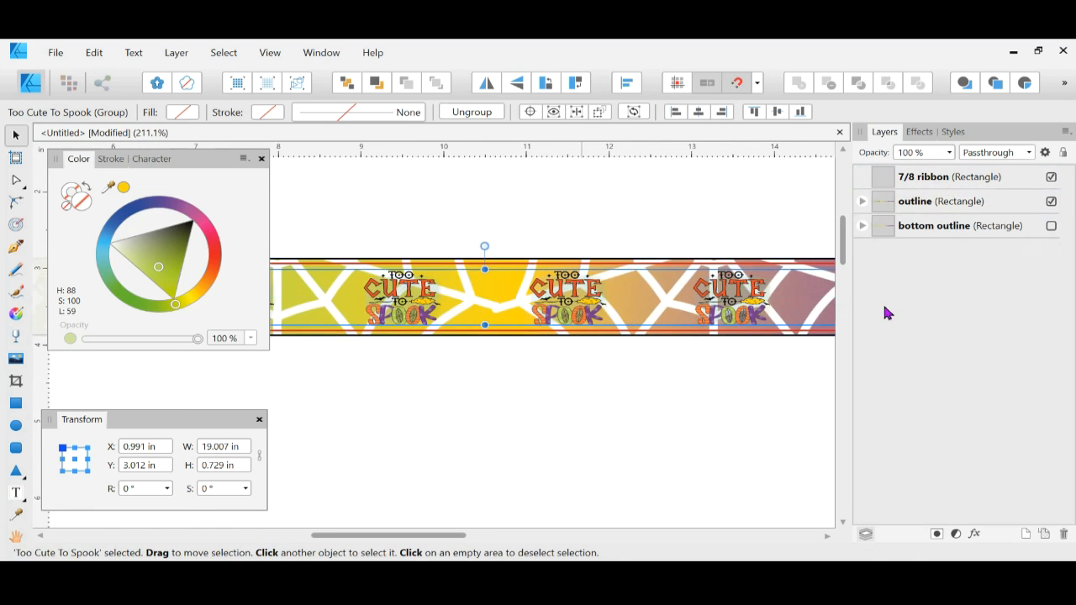
click(1050, 178)
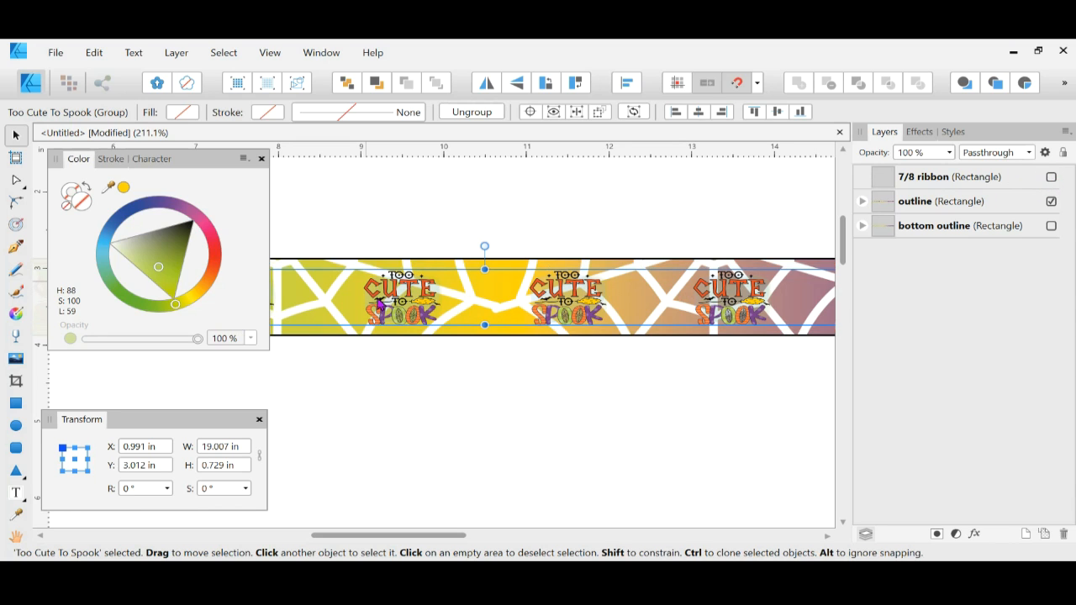
scroll(458, 449, down, 4)
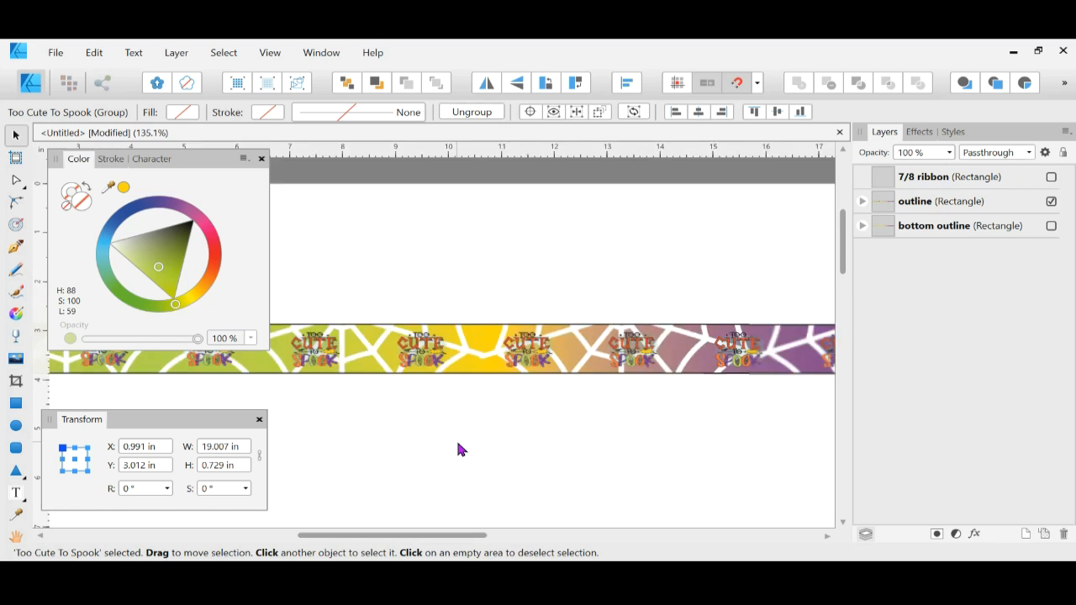
click(554, 461)
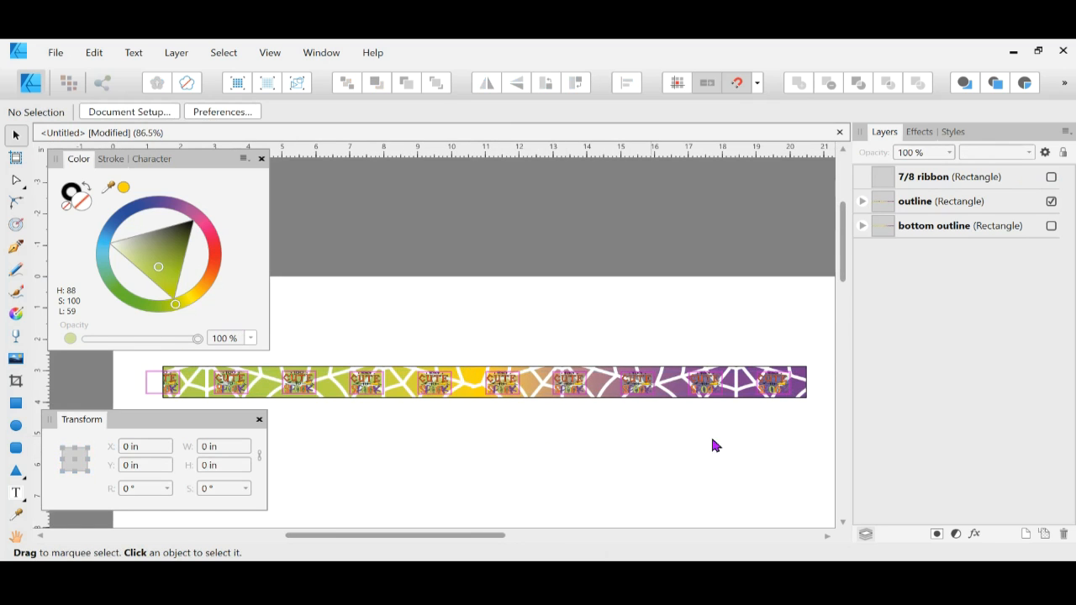
Move the finished strip near the page top at X 1.64 in, Y 1.121 in, and place a duplicate below it at Y 3.096 in.
click(931, 210)
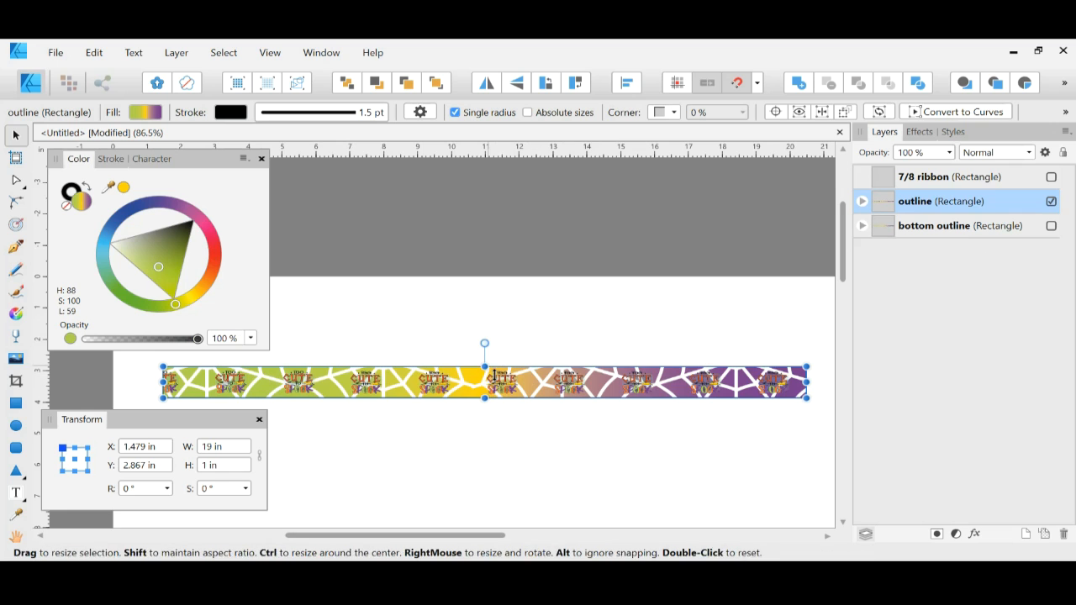
scroll(478, 366, down, 4)
drag(473, 356, 467, 329)
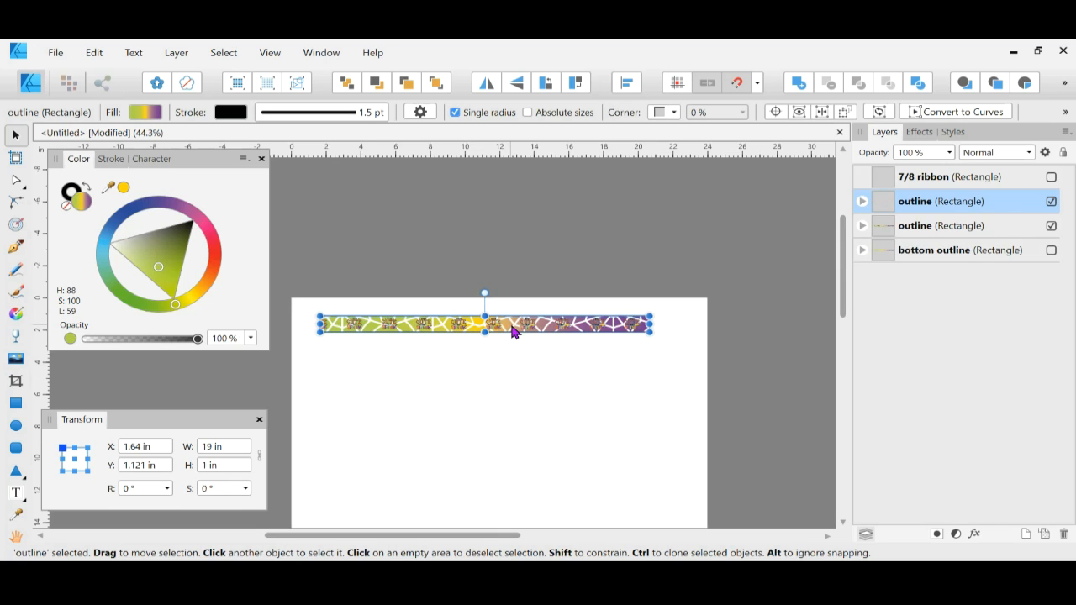
drag(501, 325, 502, 359)
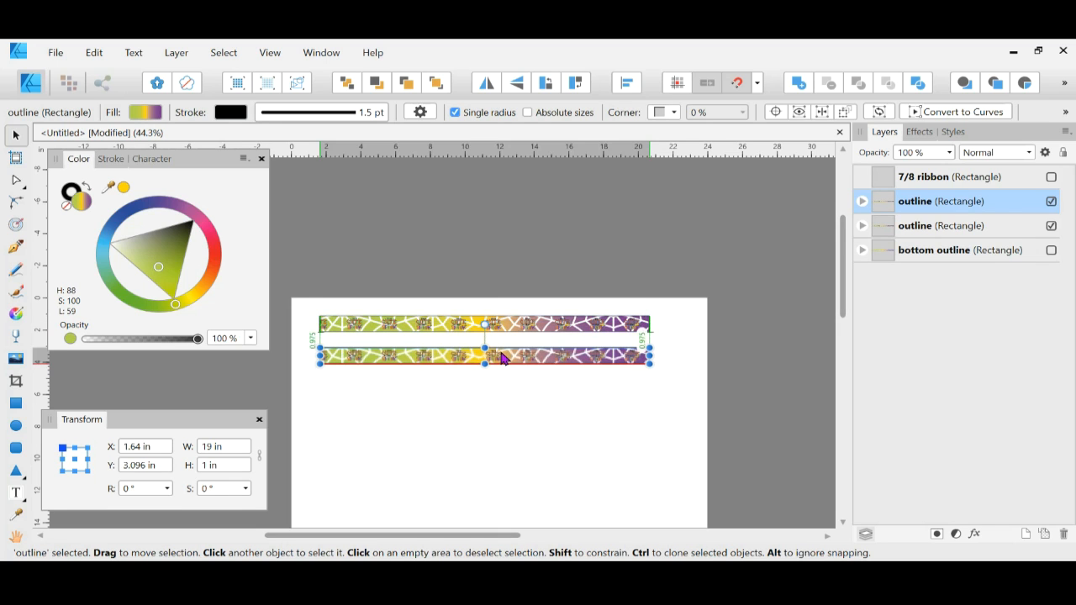
Duplicate both ribbon strips together and place the pair below the originals at X 1.64 in, Y 4.742 in.
drag(706, 389, 281, 270)
key(ctrl)
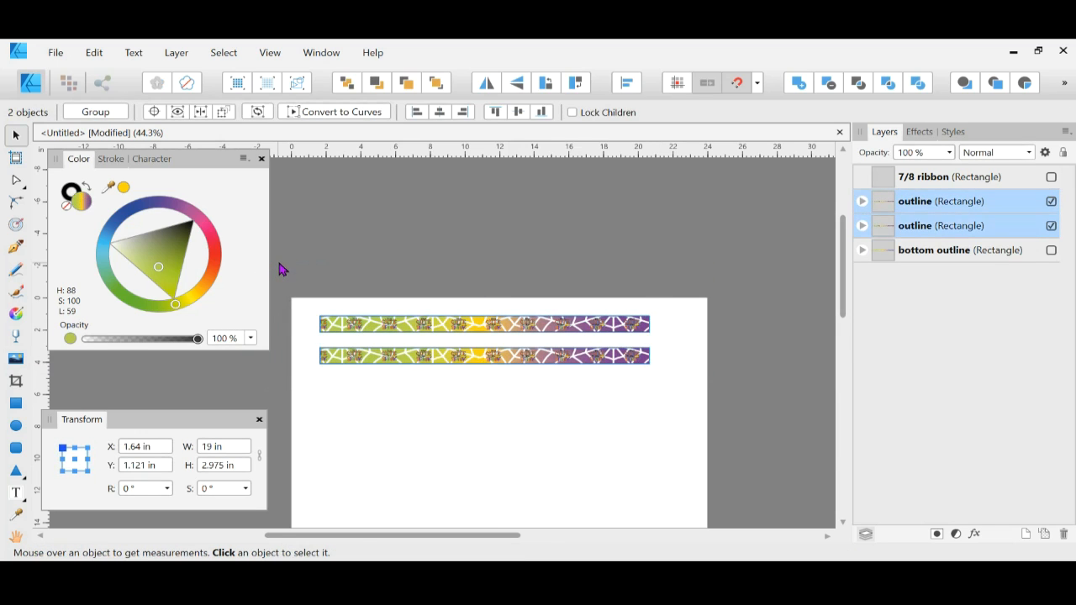
key(ctrl+j)
drag(396, 355, 404, 418)
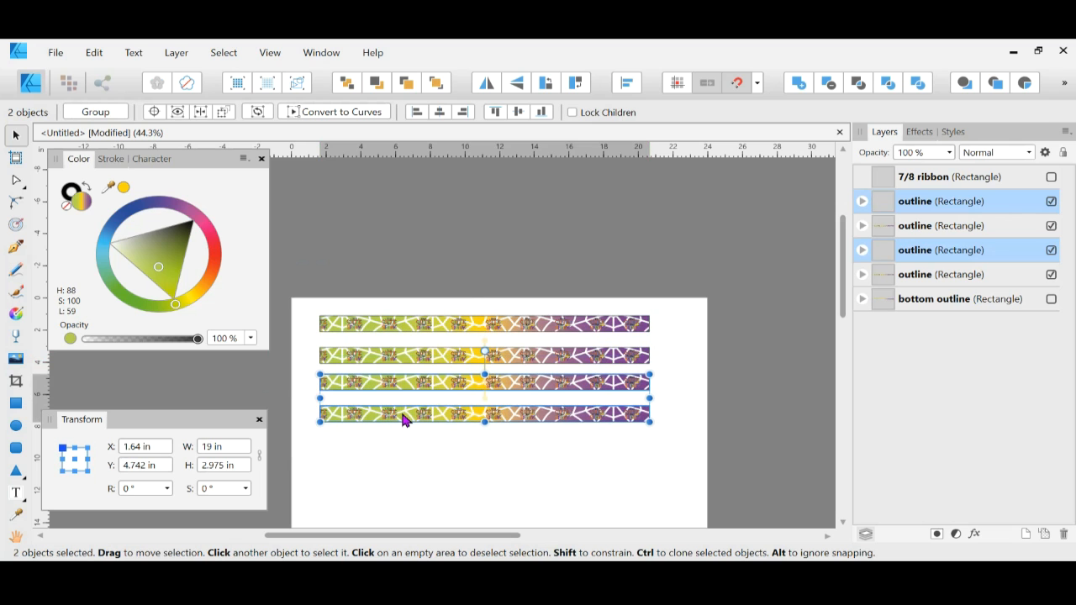
Duplicate all four ribbon strips and place the copies below them at X 1.64 in, Y 8.265 in.
scroll(708, 392, down, 3)
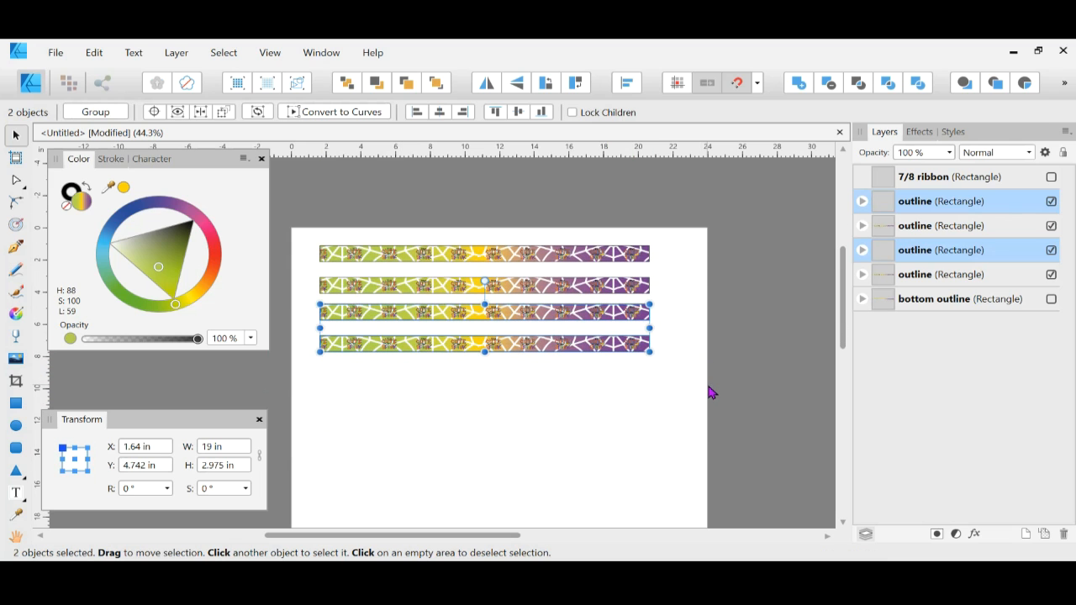
key(ctrl+a)
key(ctrl+j)
drag(492, 313, 492, 433)
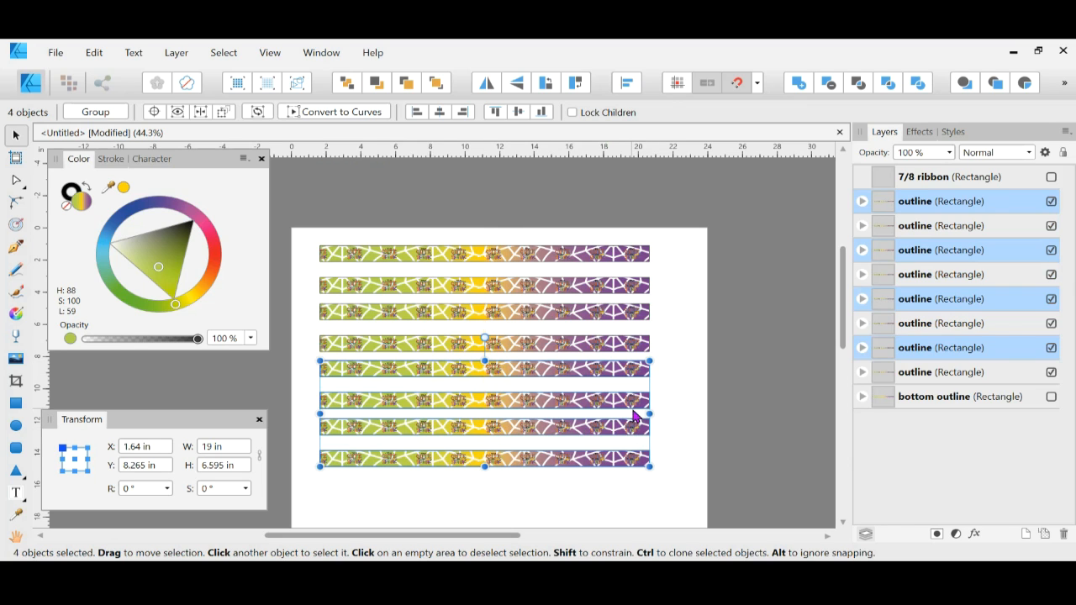
Duplicate all eight ribbon strips and place the copies further down at X 1.64 in, Y 13.526 in.
key(ctrl+a)
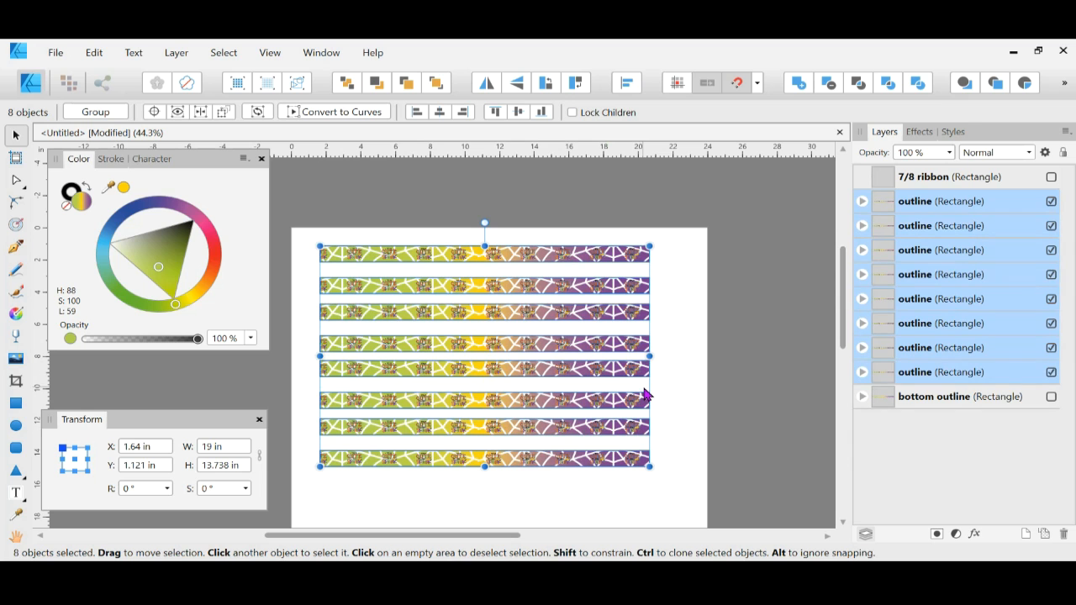
key(ctrl+j)
scroll(634, 390, down, 3)
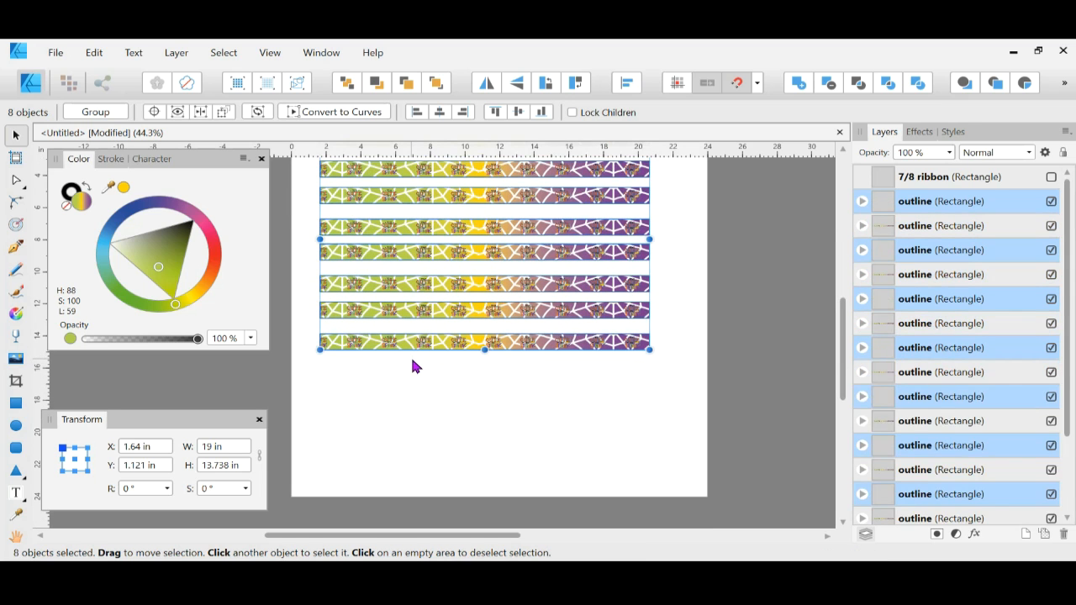
drag(439, 353, 447, 495)
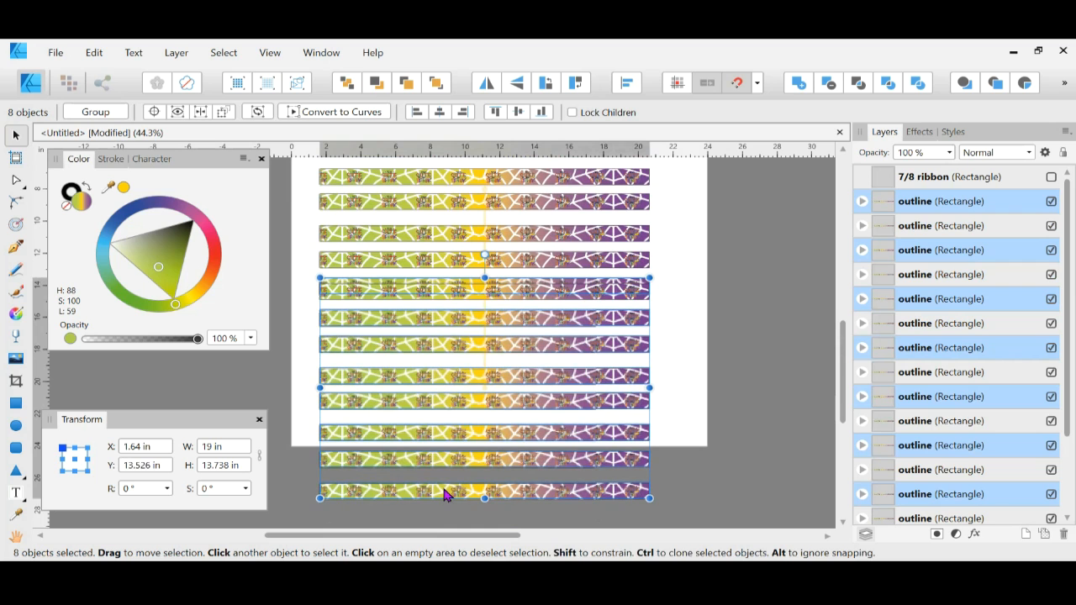
Separate the overlapping strip in the middle of the stack and park it beside the page at about X 22.5 in, Y 13.116 in.
click(716, 413)
drag(559, 296, 850, 288)
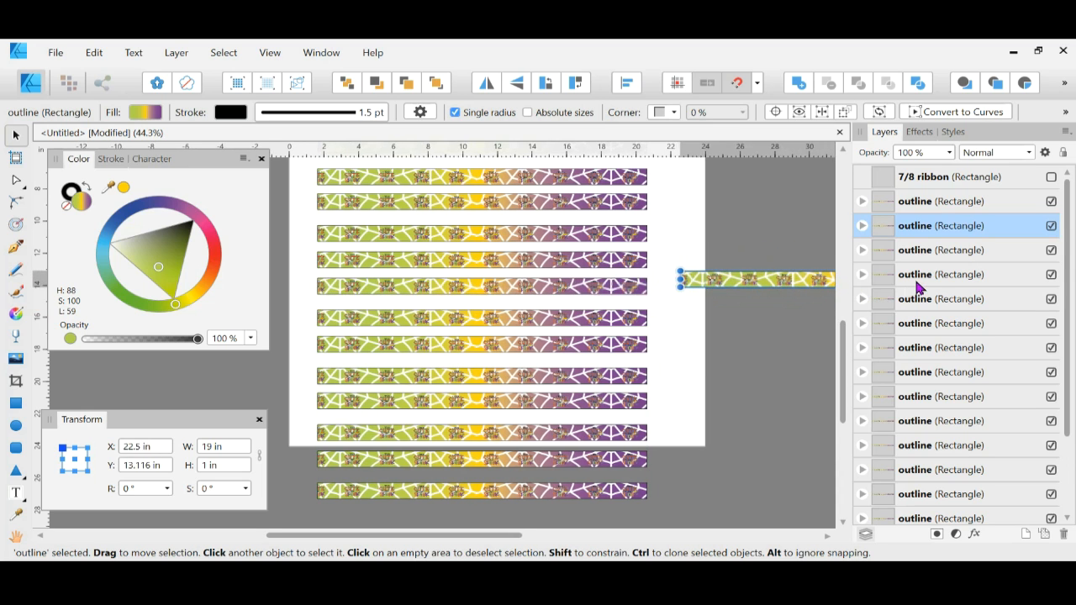
click(393, 290)
drag(393, 290, 422, 293)
key(z)
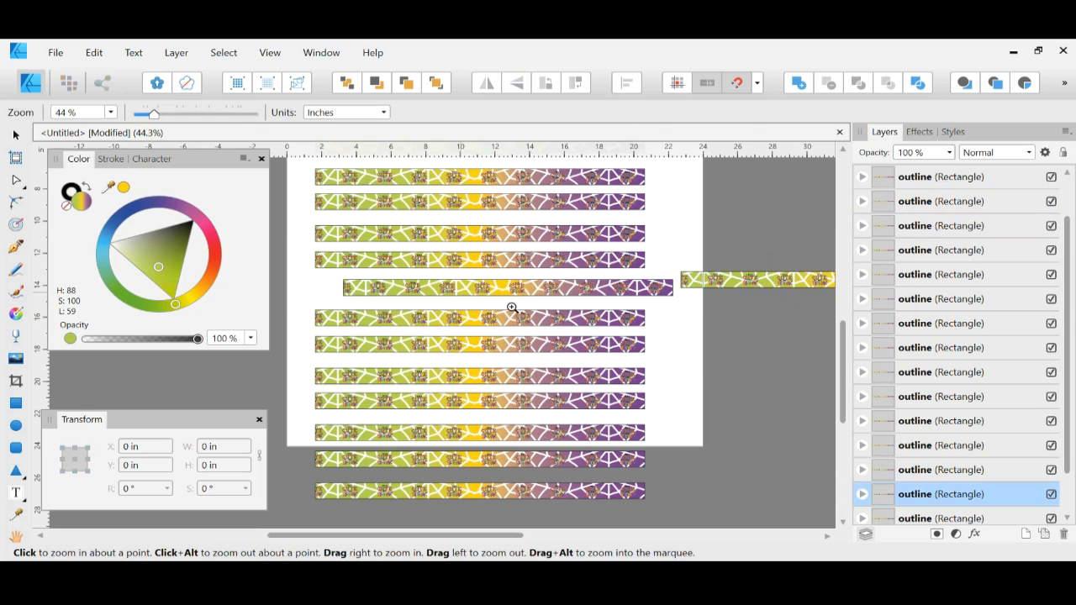
key(ctrl+z)
click(17, 135)
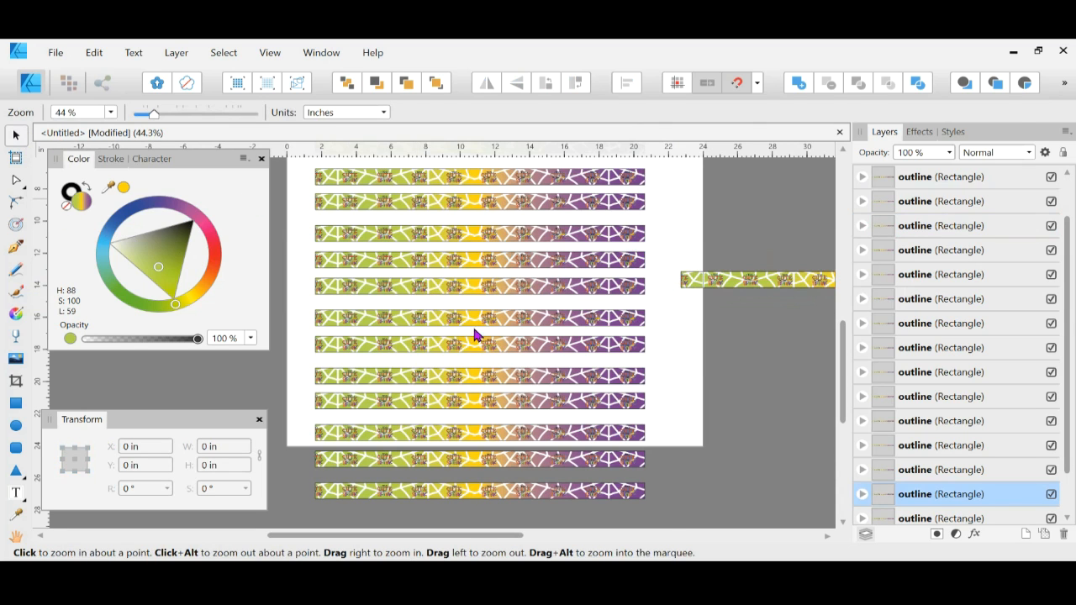
Check the ribbon strips in the upper part of the stack one by one, down to the strip at Y 13.526 in.
scroll(663, 523, up, 9)
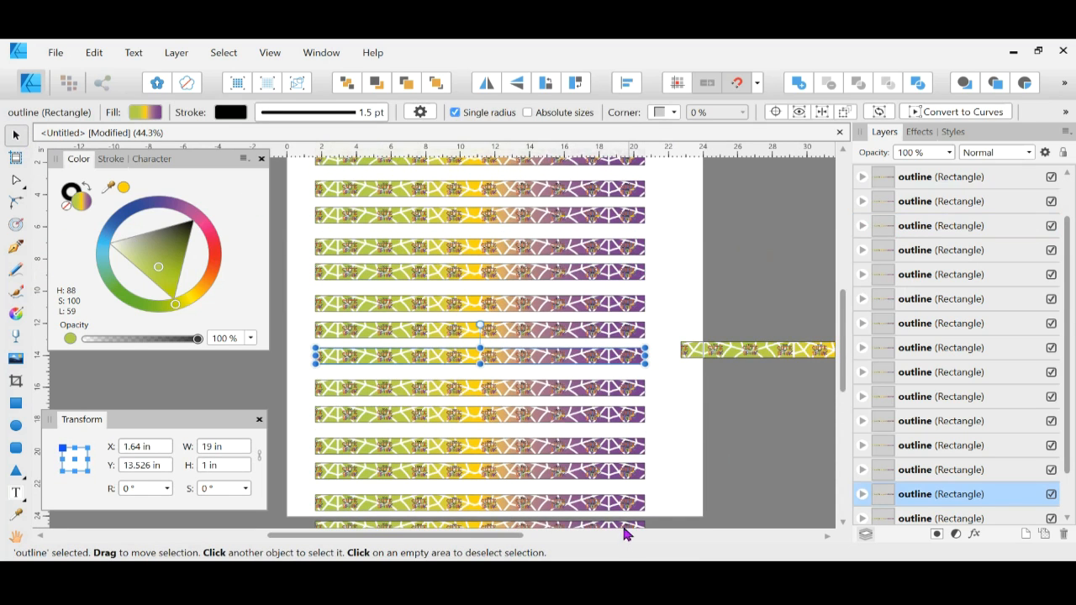
scroll(673, 440, down, 5)
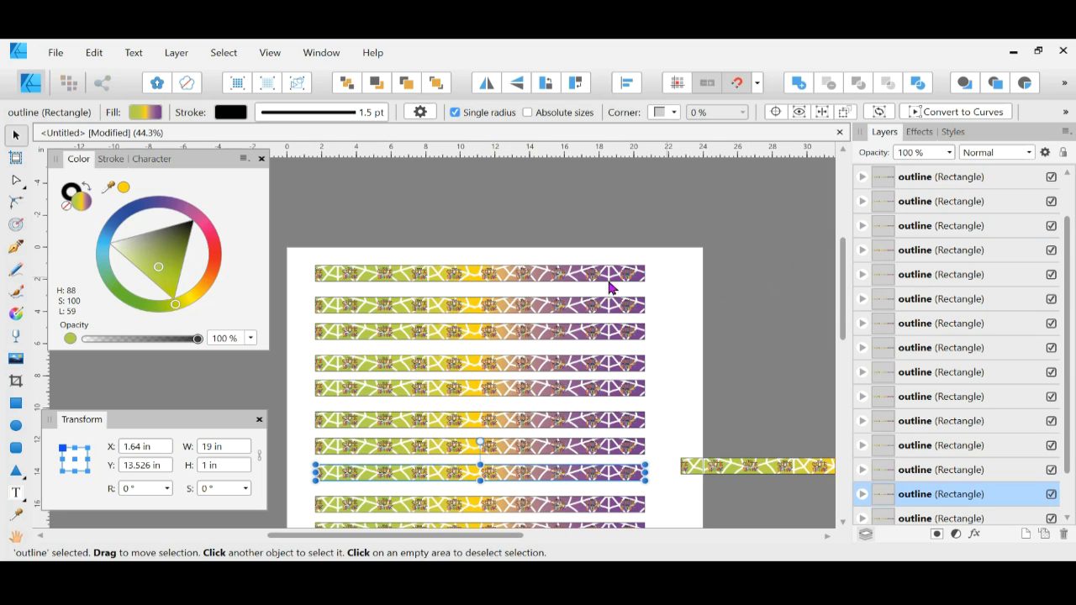
click(576, 302)
click(574, 327)
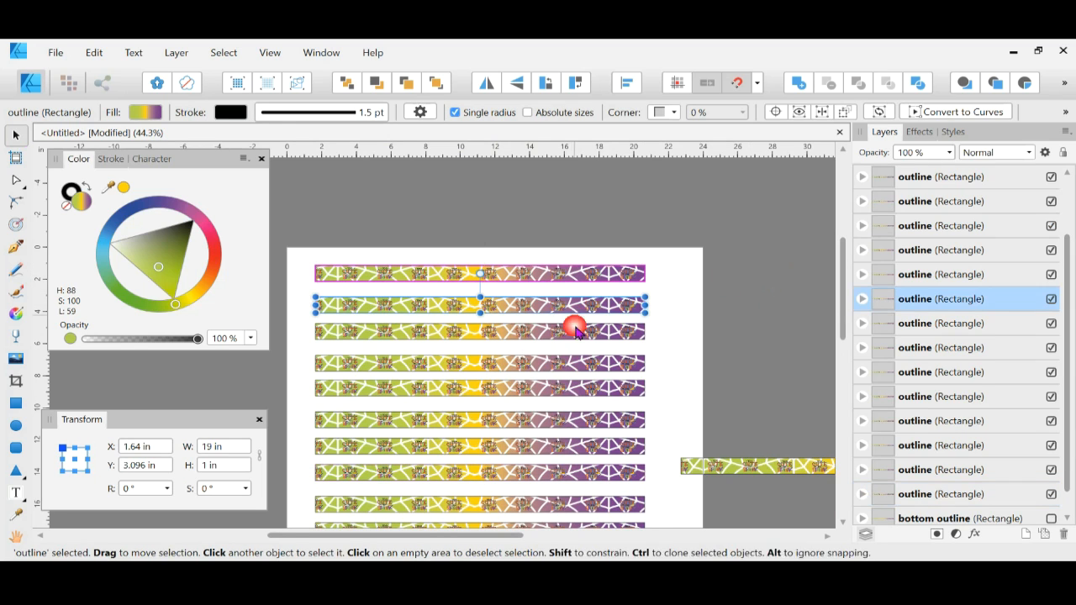
click(579, 364)
click(575, 388)
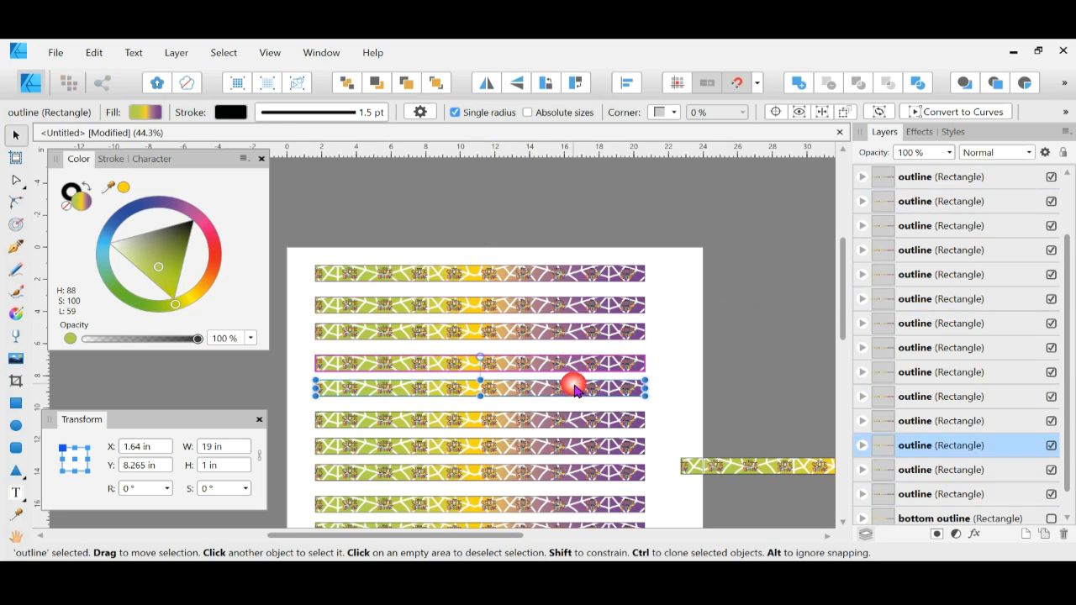
click(572, 419)
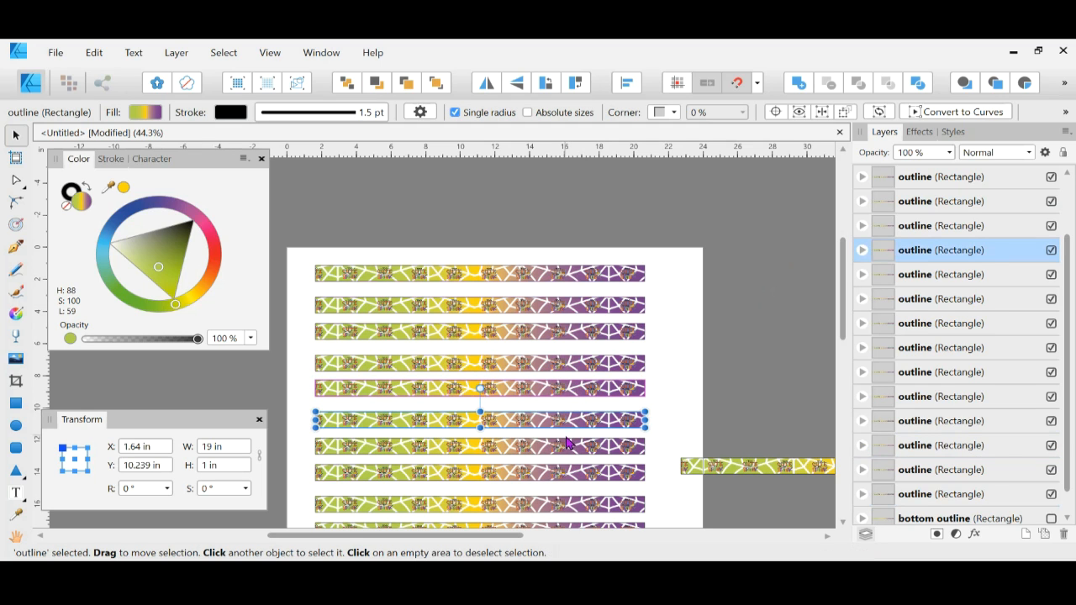
click(569, 445)
click(563, 473)
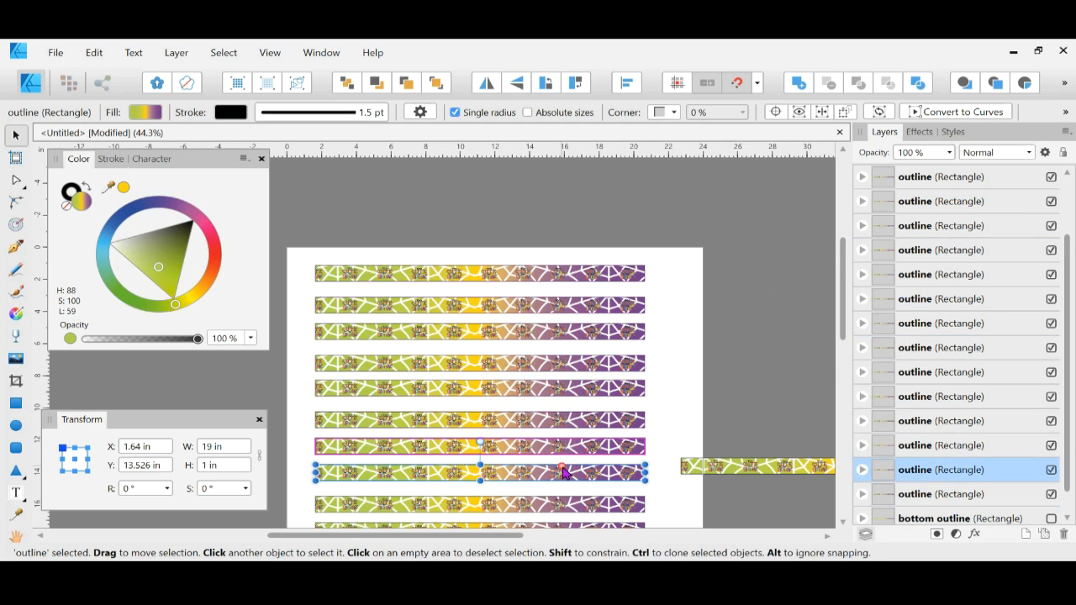
Check the remaining ribbon strips one by one, from the middle of the page down to the lowest strip below it.
scroll(563, 470, down, 5)
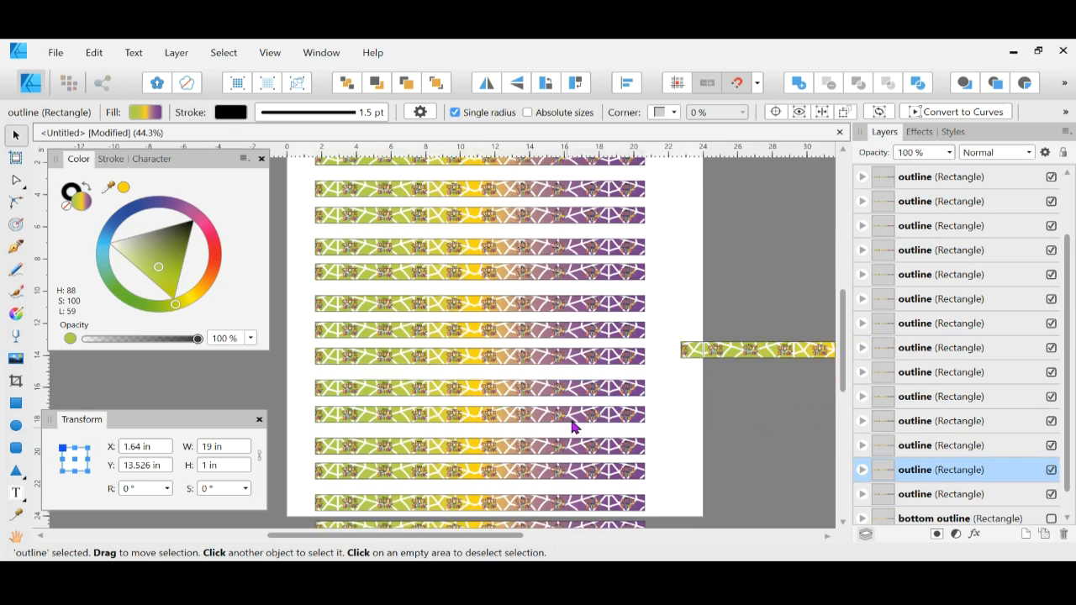
scroll(572, 421, down, 5)
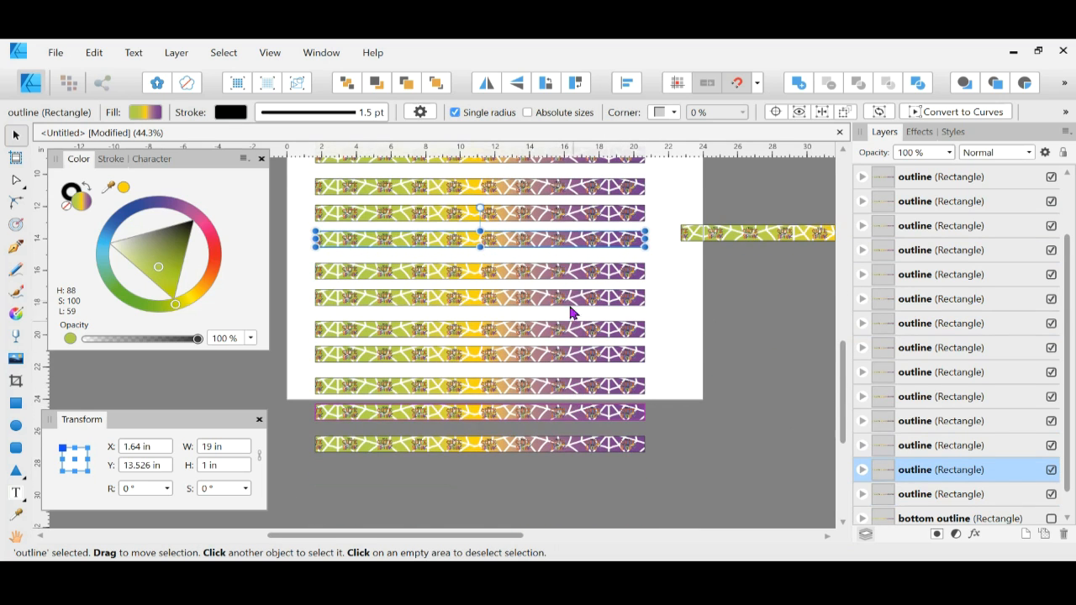
click(579, 271)
click(574, 299)
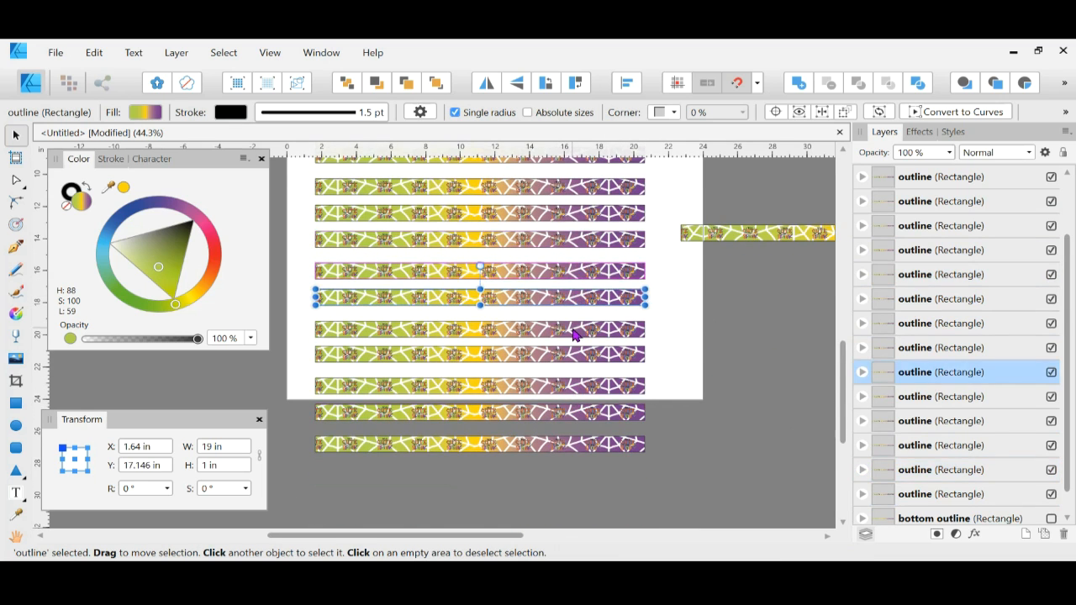
click(575, 333)
click(575, 358)
click(575, 387)
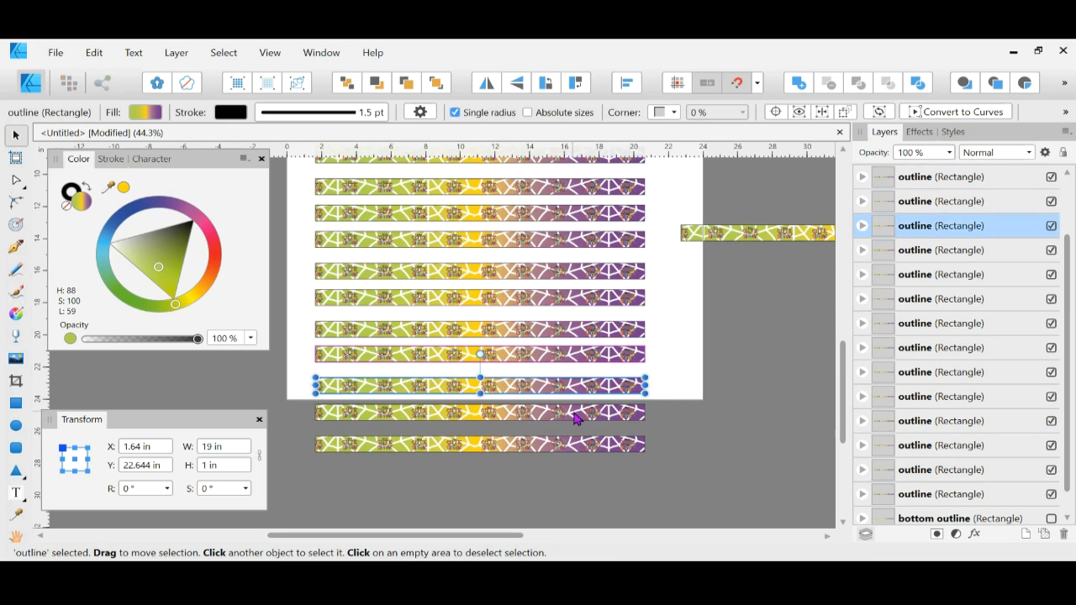
click(575, 414)
click(574, 444)
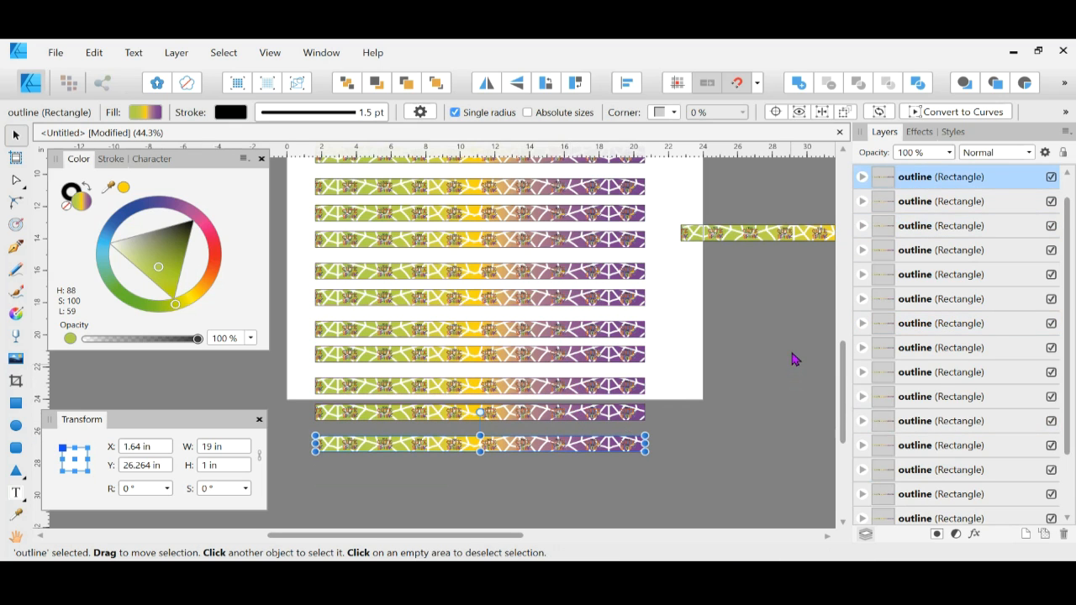
Move the parked strip against the page's right edge at X 24 in, Y 12.858 in, and deselect it.
drag(731, 244, 759, 240)
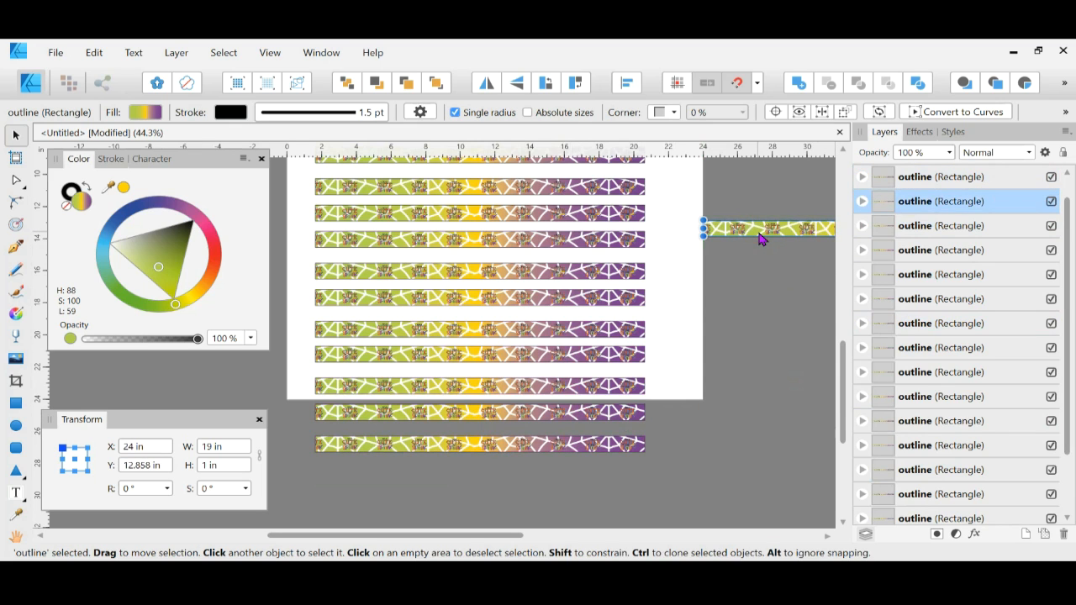
scroll(759, 240, up, 1)
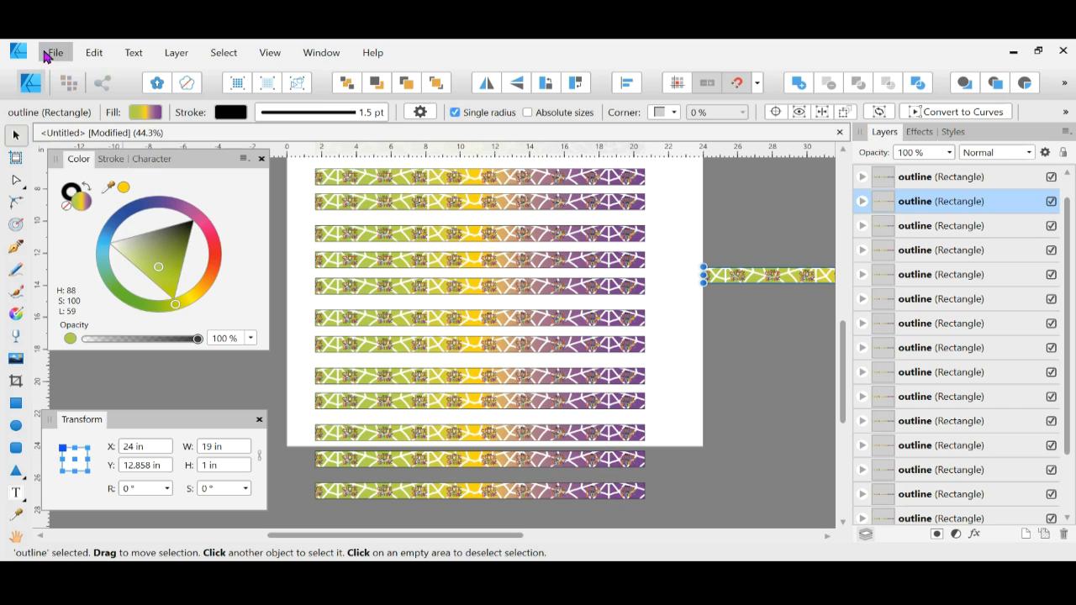
click(679, 335)
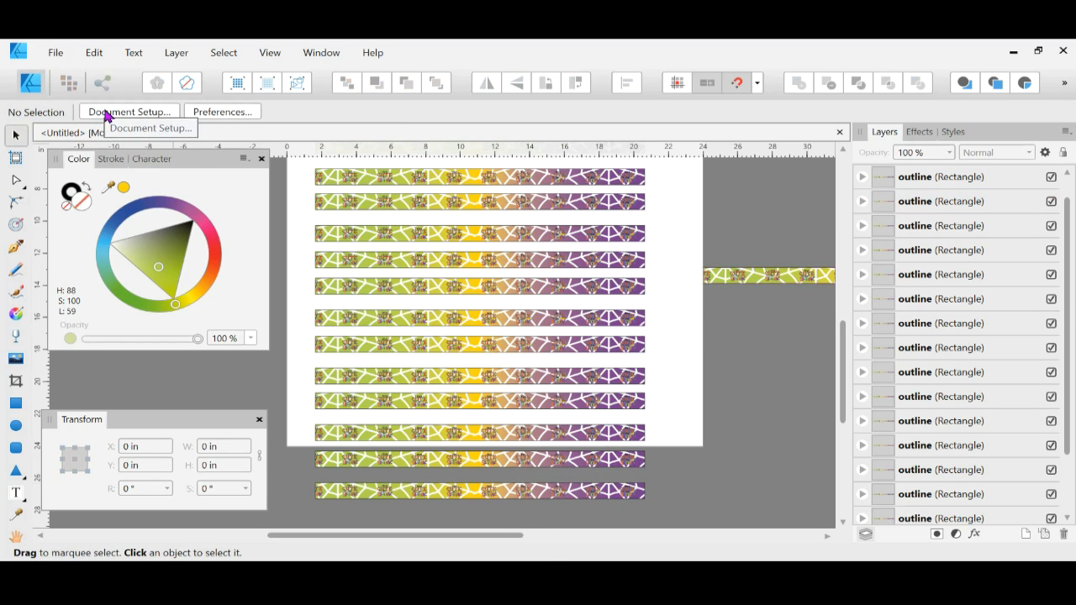
Set the page height to 50 in, keeping the objects anchored to the page.
click(53, 53)
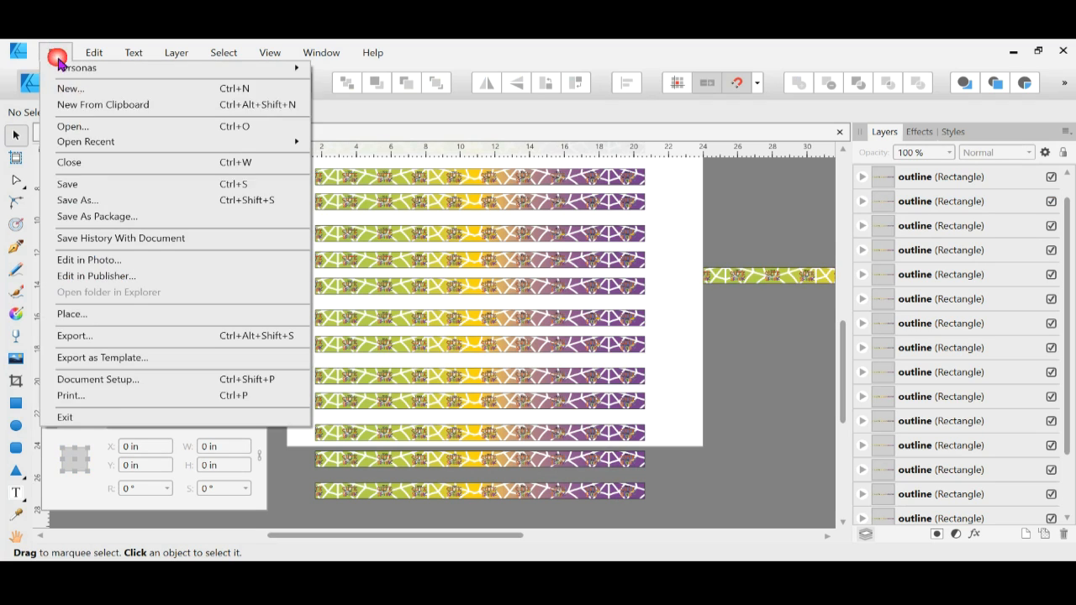
click(98, 379)
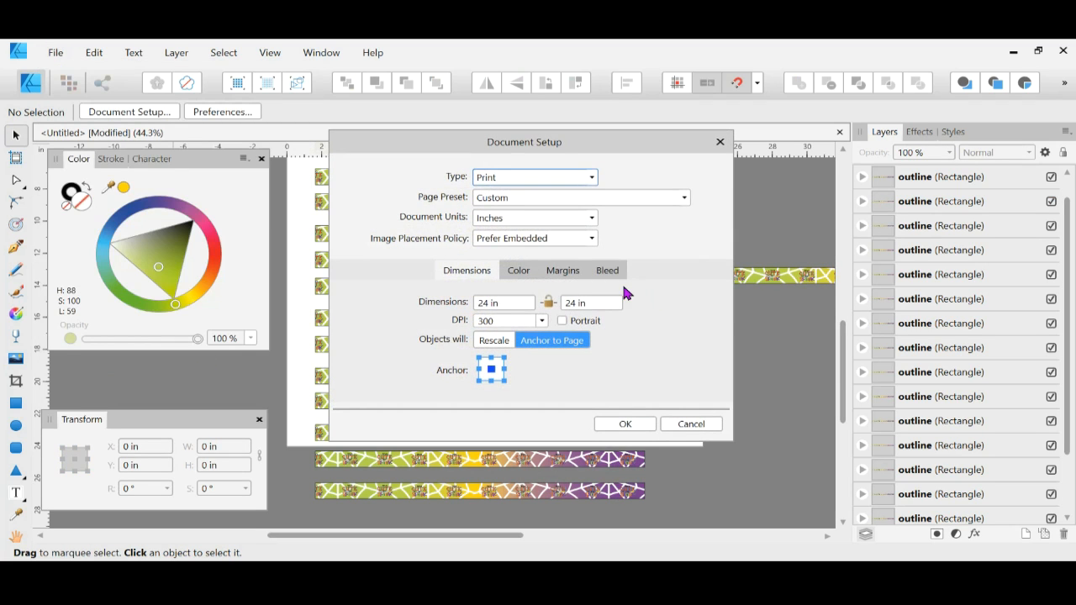
click(586, 306)
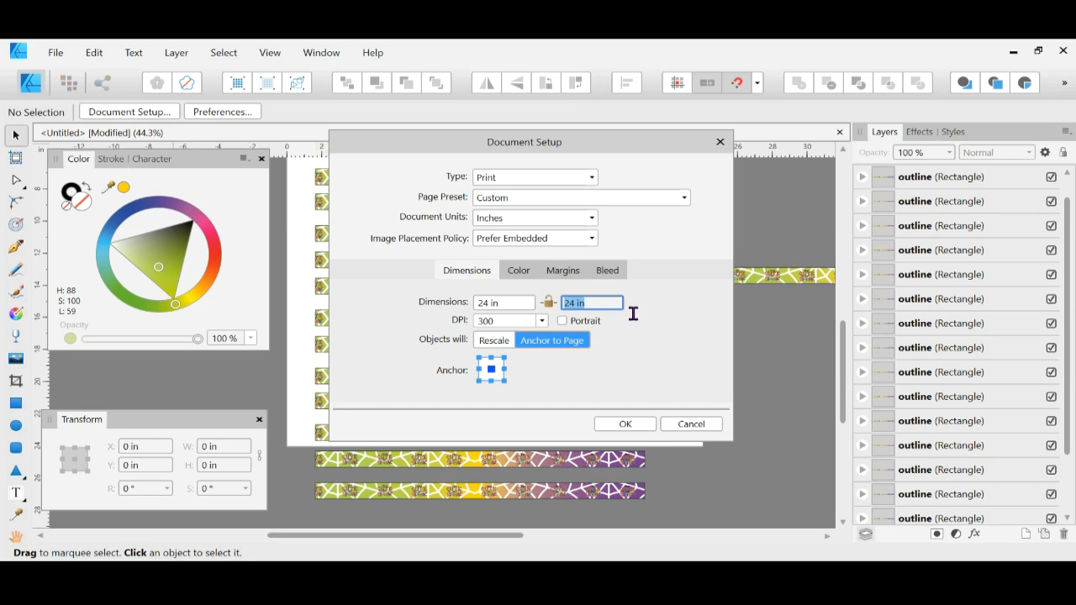
text(50)
click(625, 425)
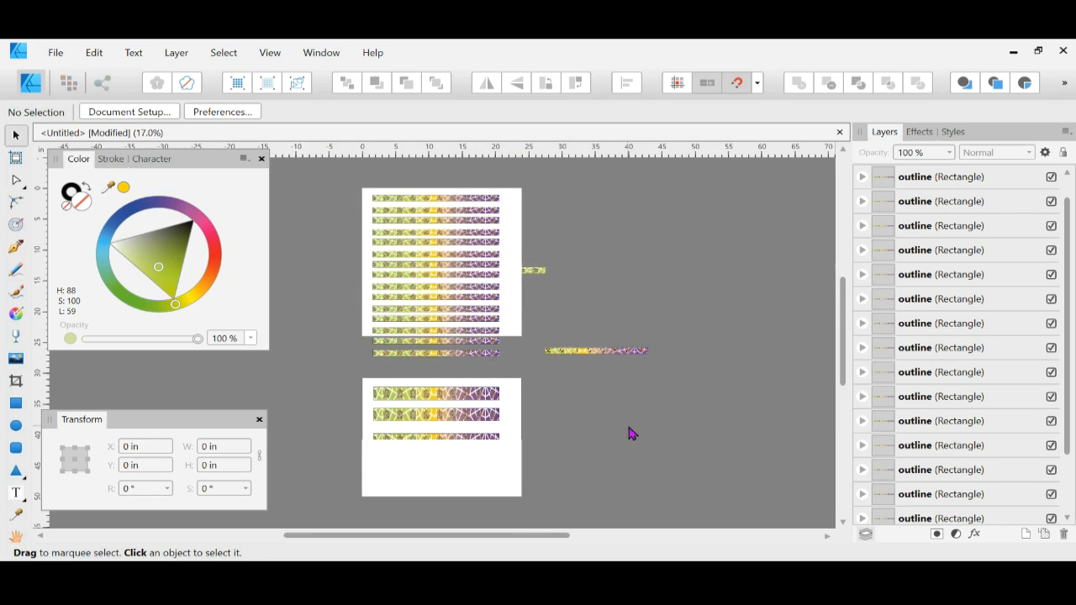
Place the parked strip directly above the stack, aligned with the other strips at X 1.64 in, Y 11.969 in.
click(598, 353)
drag(597, 331, 461, 270)
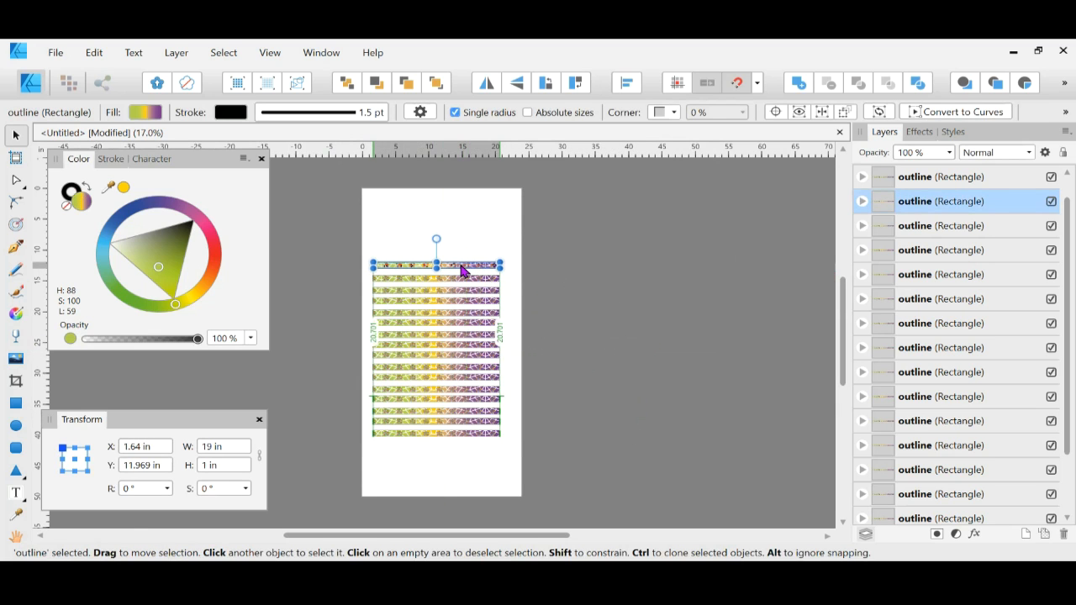
Move all the strips together to the upper end of the page, centred horizontally at X 2.5 in, Y 0.586 in.
drag(608, 475, 362, 259)
drag(424, 327, 428, 254)
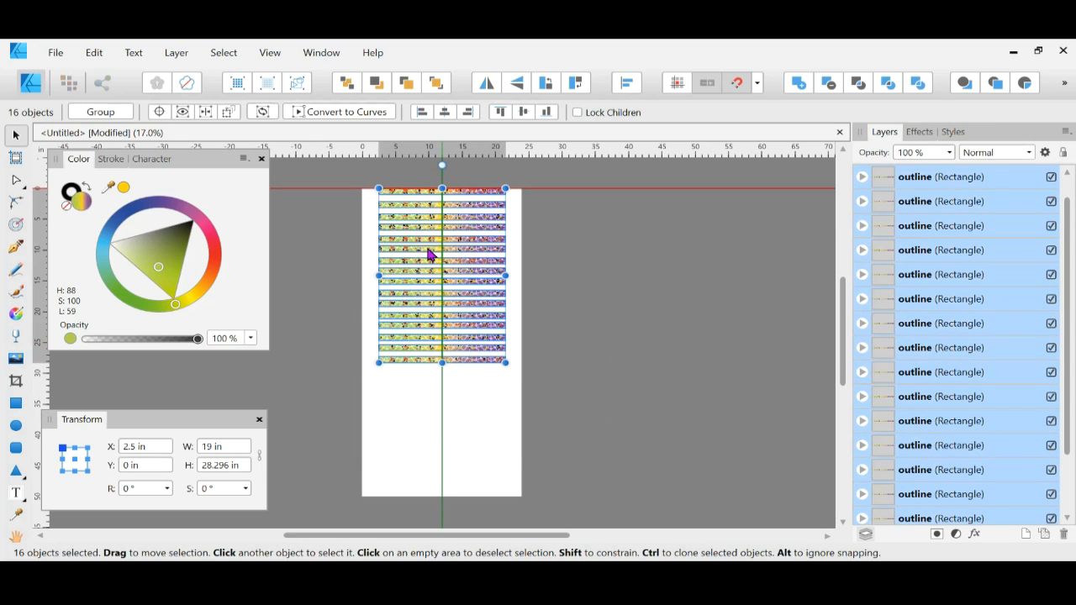
drag(428, 251, 429, 250)
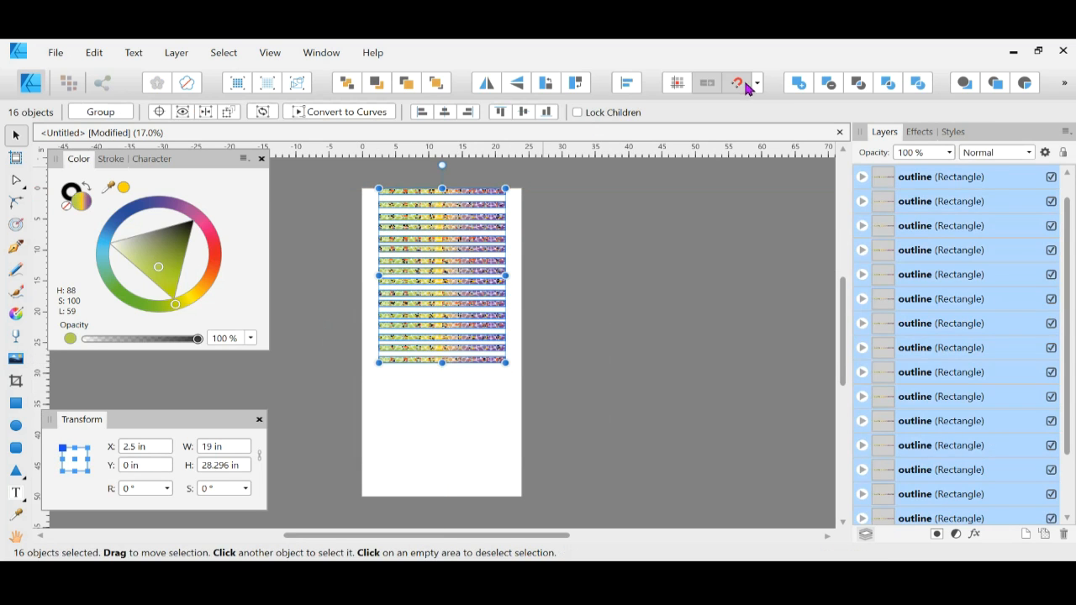
scroll(423, 260, up, 3)
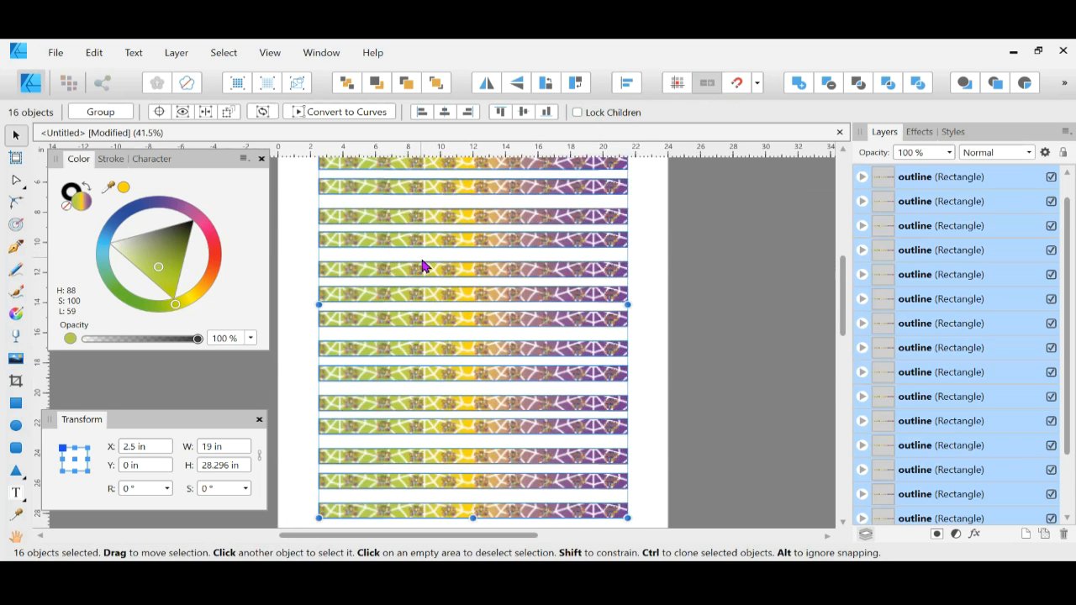
scroll(423, 266, up, 4)
scroll(453, 269, down, 1)
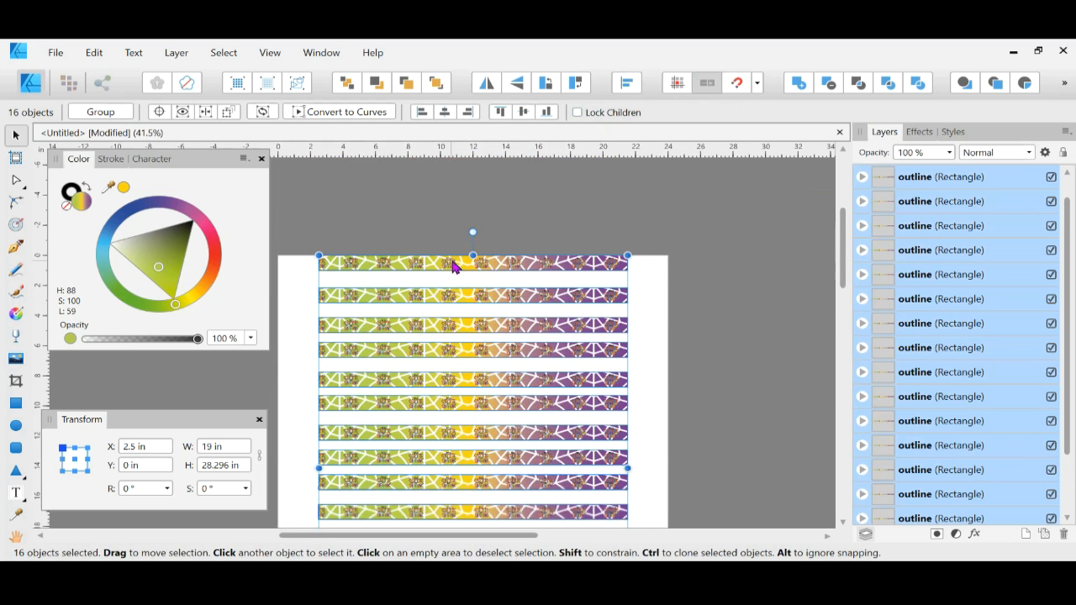
scroll(453, 267, down, 2)
drag(434, 204, 433, 208)
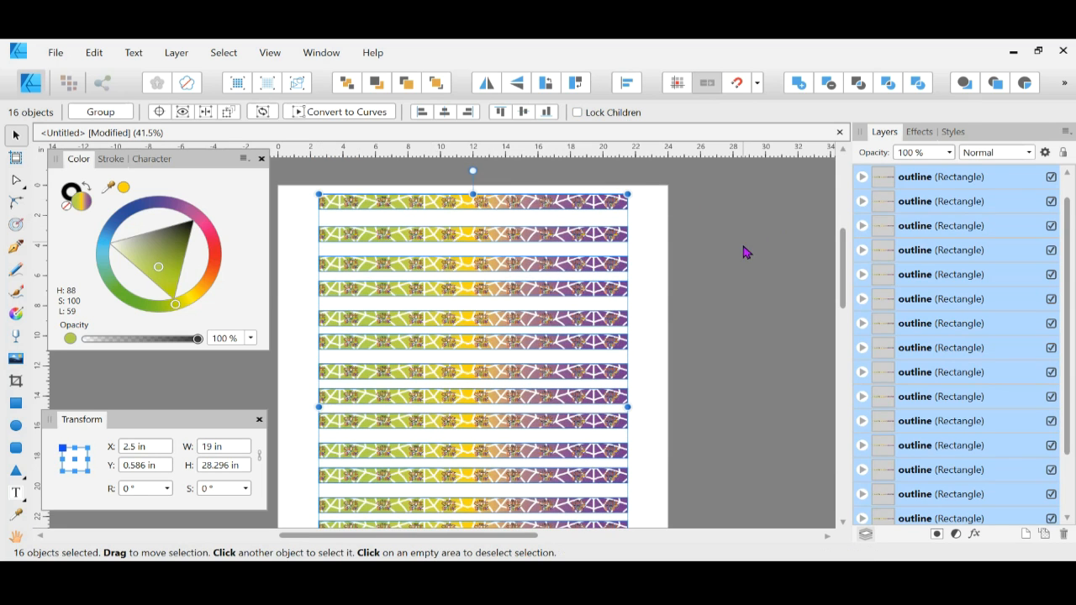
scroll(744, 253, down, 15)
scroll(647, 288, up, 15)
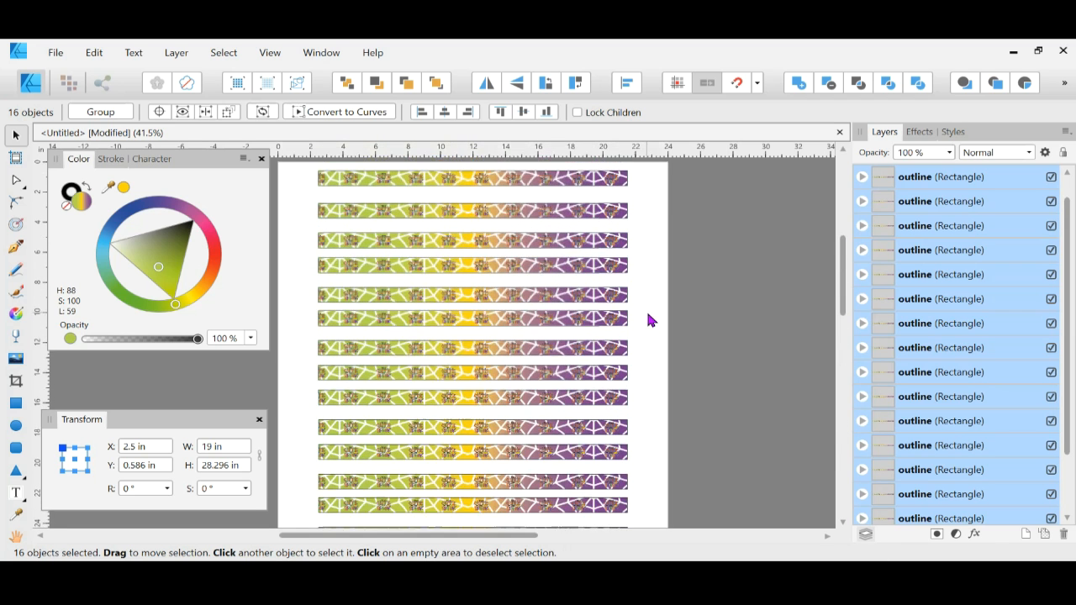
click(687, 323)
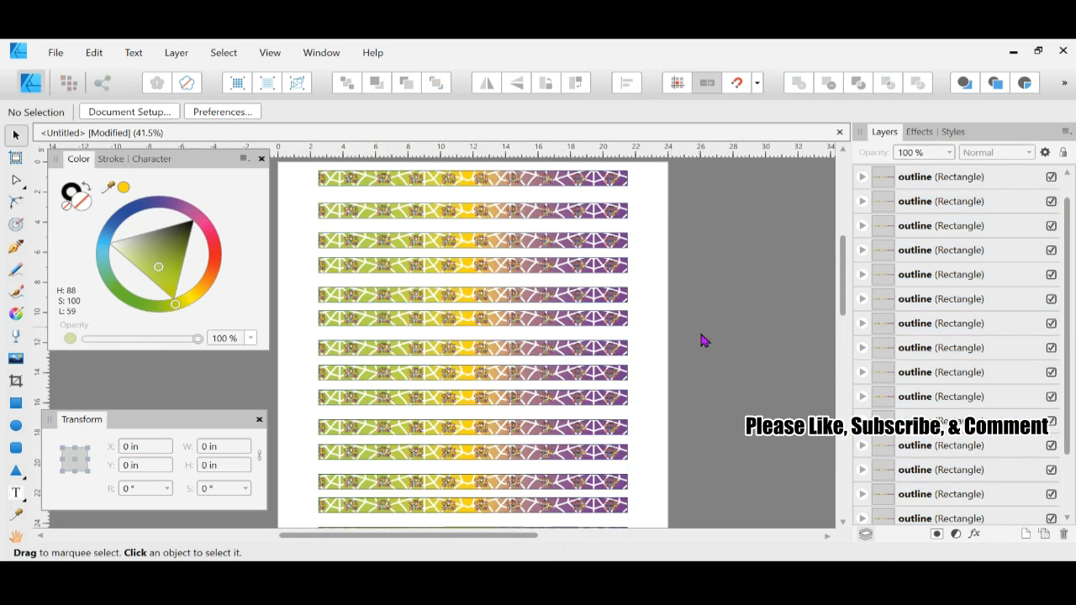
Combine all the ribbon strips on the page into one group.
scroll(698, 340, down, 6)
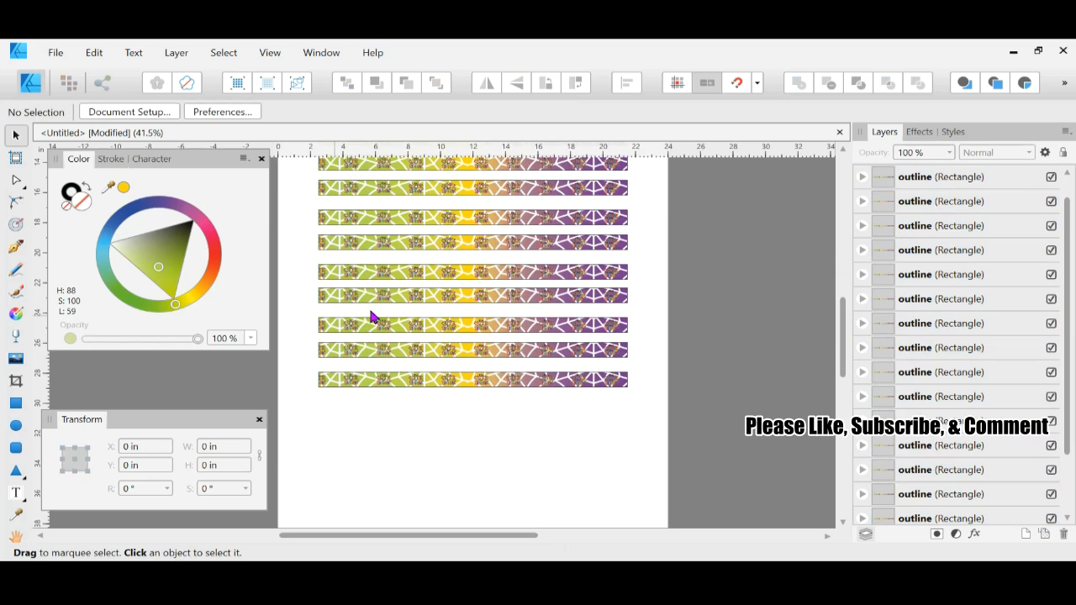
scroll(655, 415, up, 6)
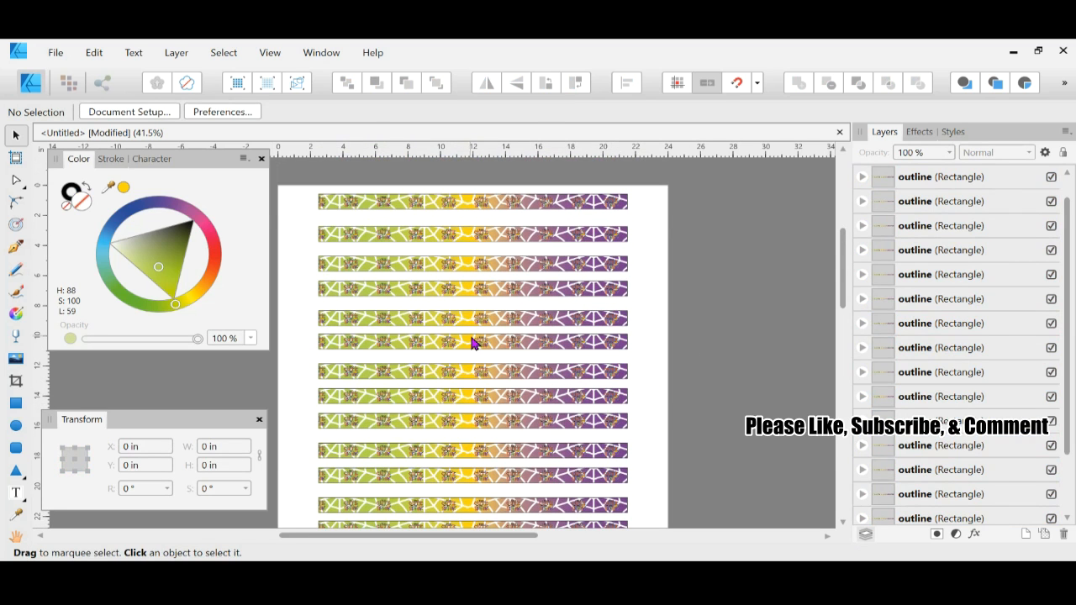
key(ctrl+a)
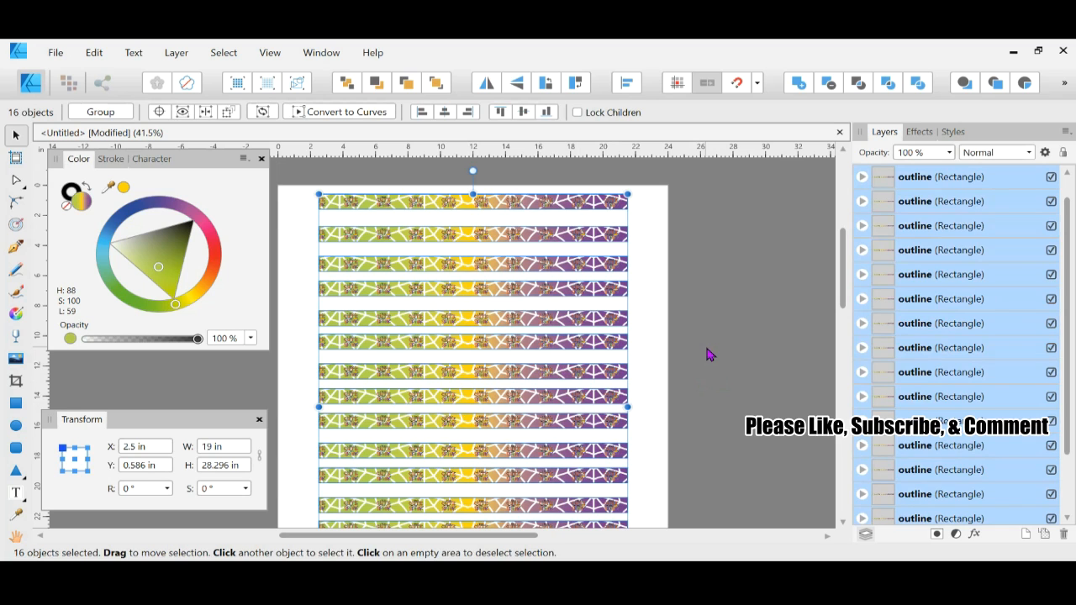
key(ctrl+g)
scroll(739, 328, down, 1)
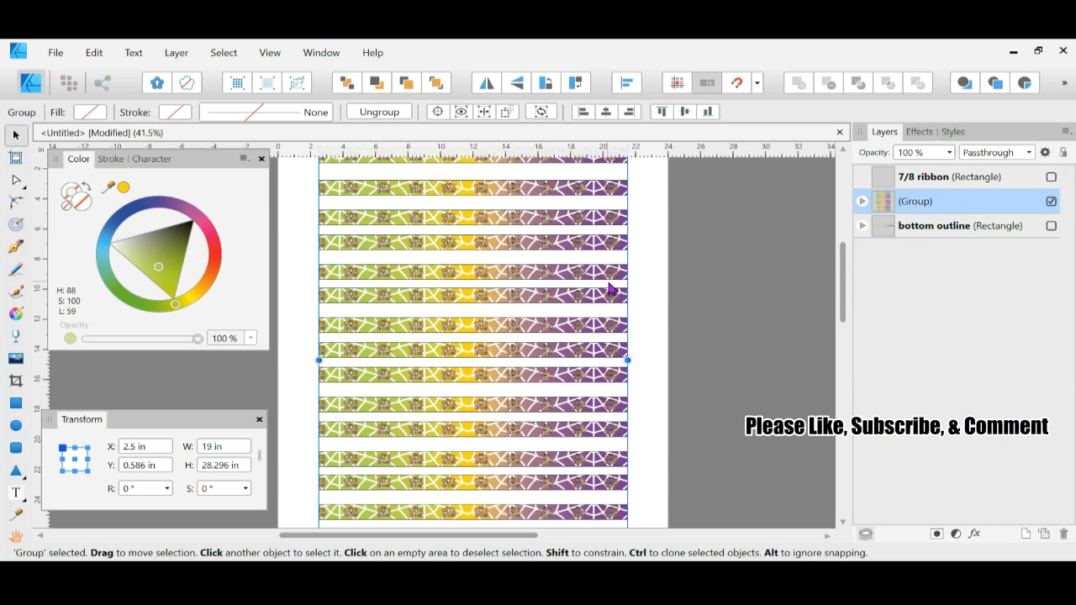
Duplicate the strip group and place the copy directly below the original at X 2.431 in, Y 29.41 in.
key(ctrl+j)
scroll(413, 269, down, 5)
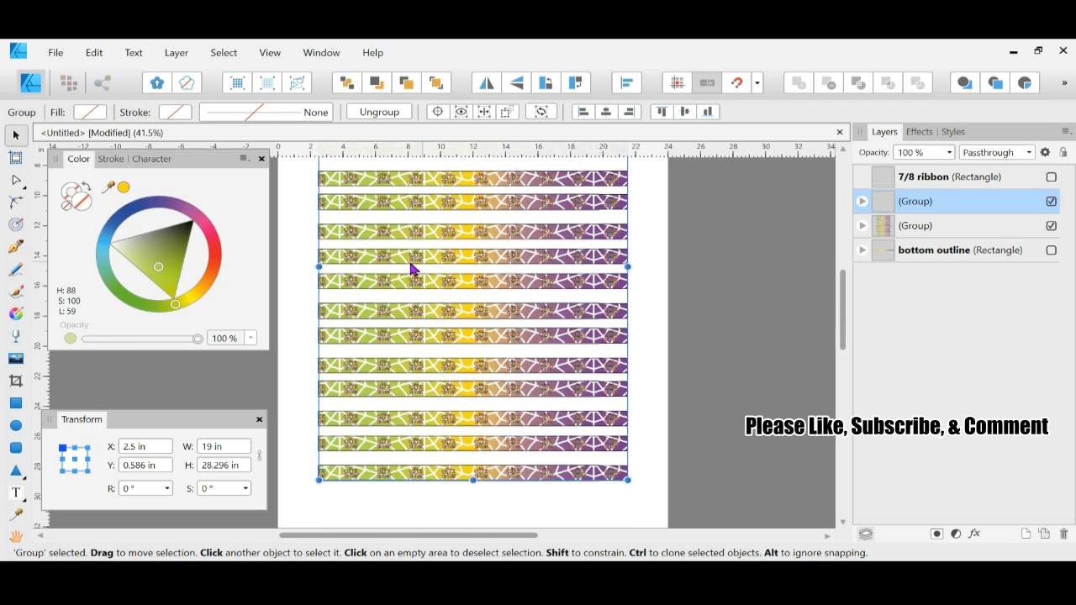
drag(436, 212, 421, 383)
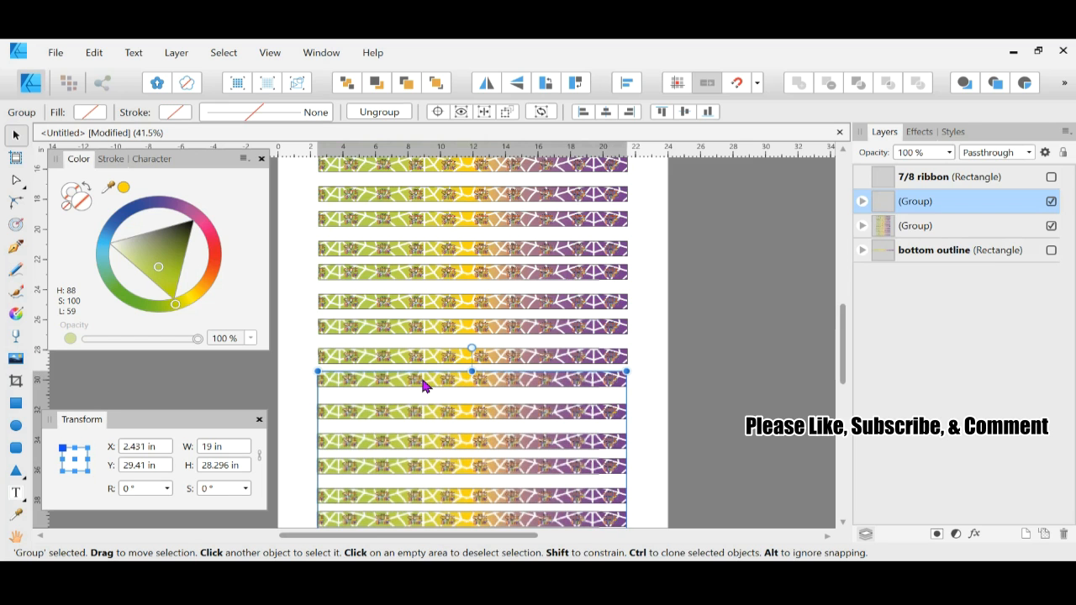
Lengthen the page to 60 in, keeping the 24 in width and anchoring objects to the page.
scroll(673, 364, down, 10)
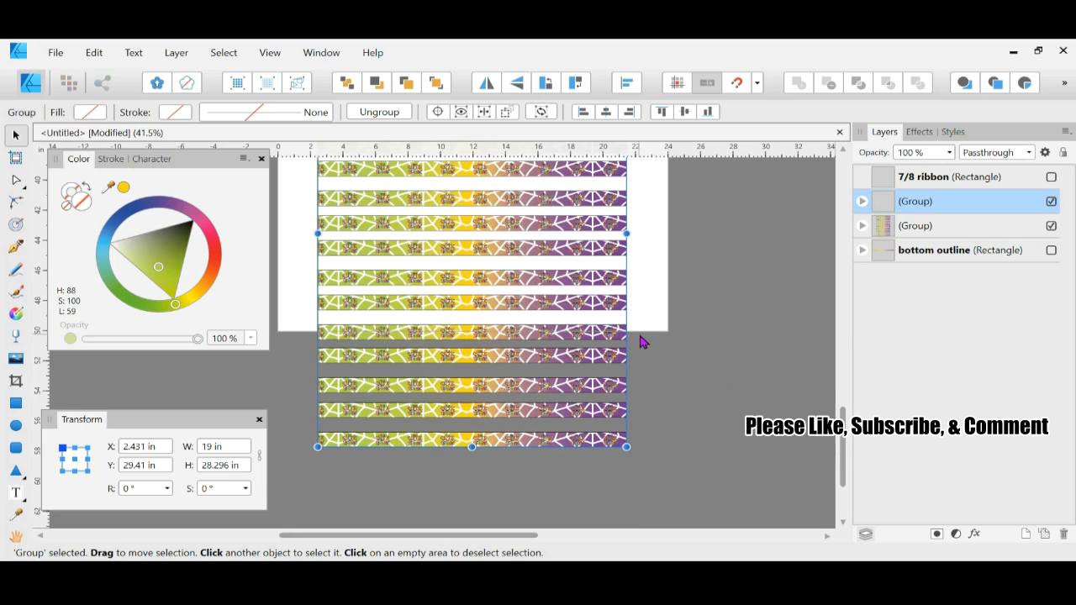
click(594, 482)
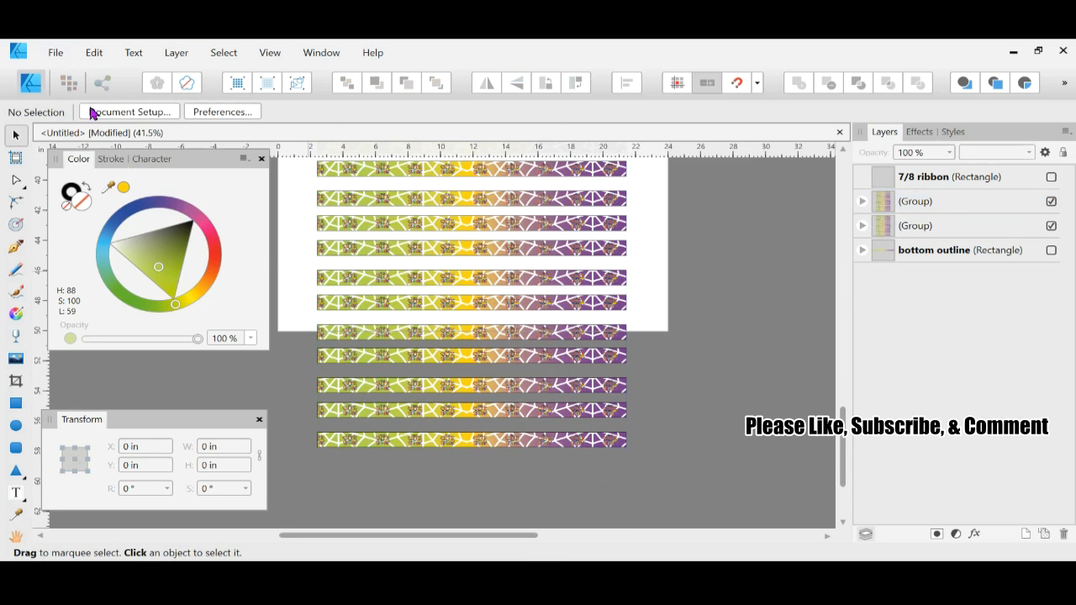
click(107, 118)
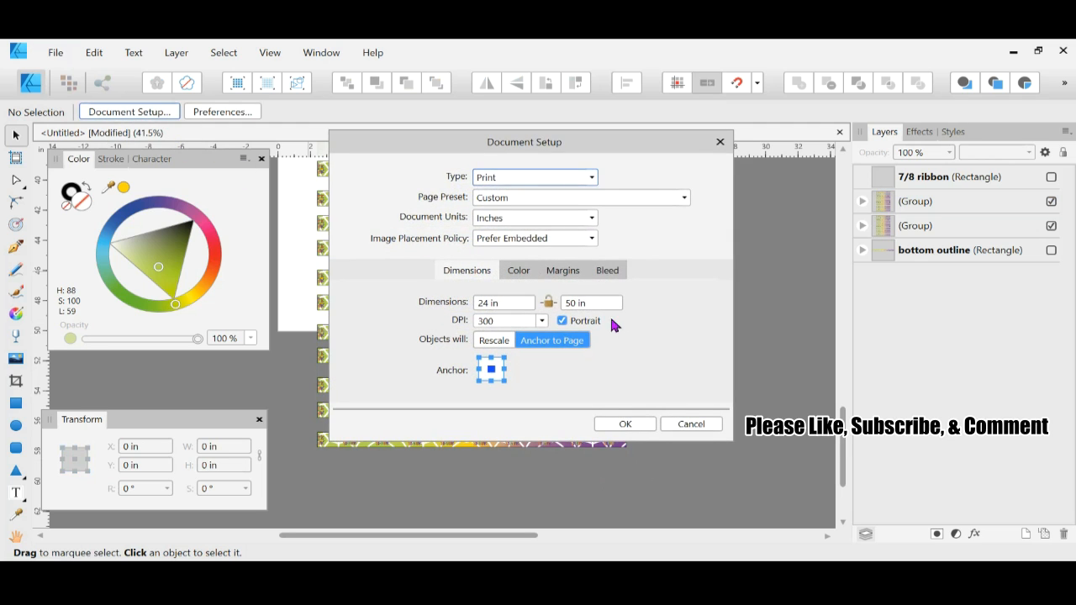
click(600, 304)
text(60)
key(Tab)
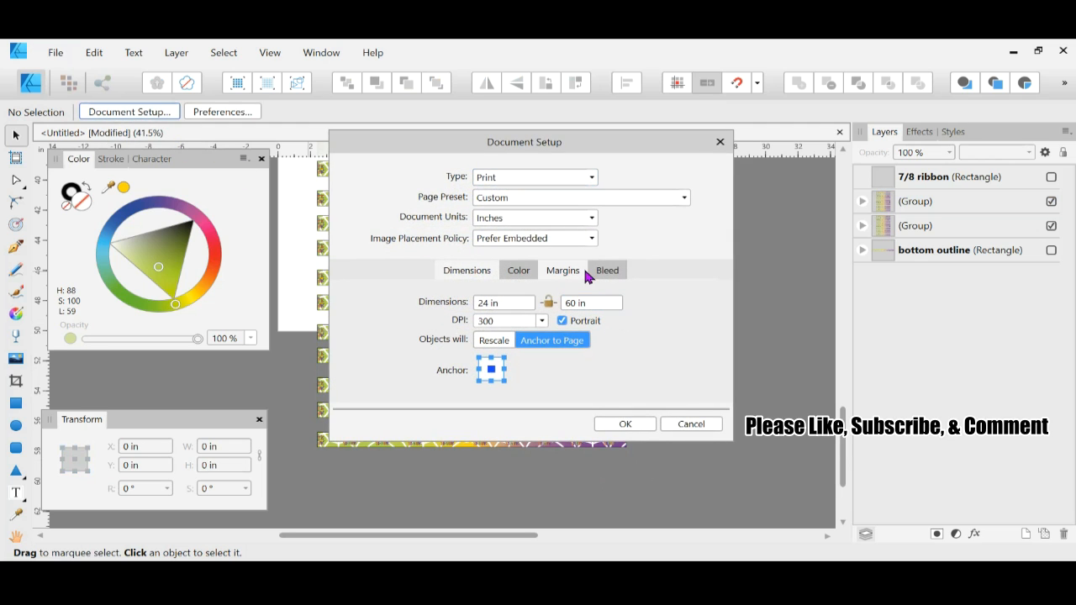
click(626, 425)
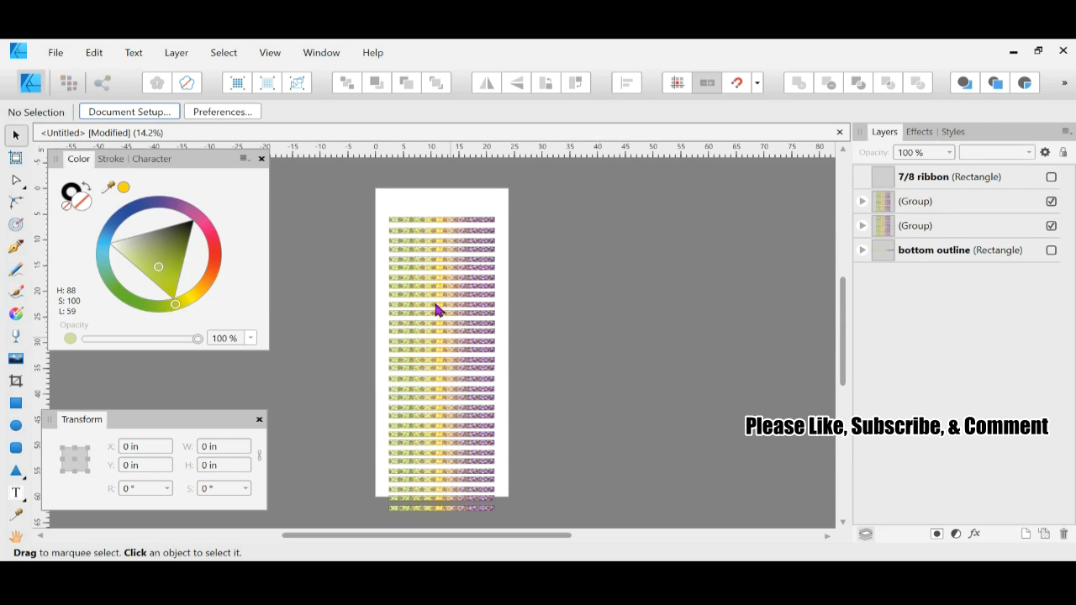
Move both strip groups together up the page to Y 1.647 in, so all strips fit within it.
key(ctrl+a)
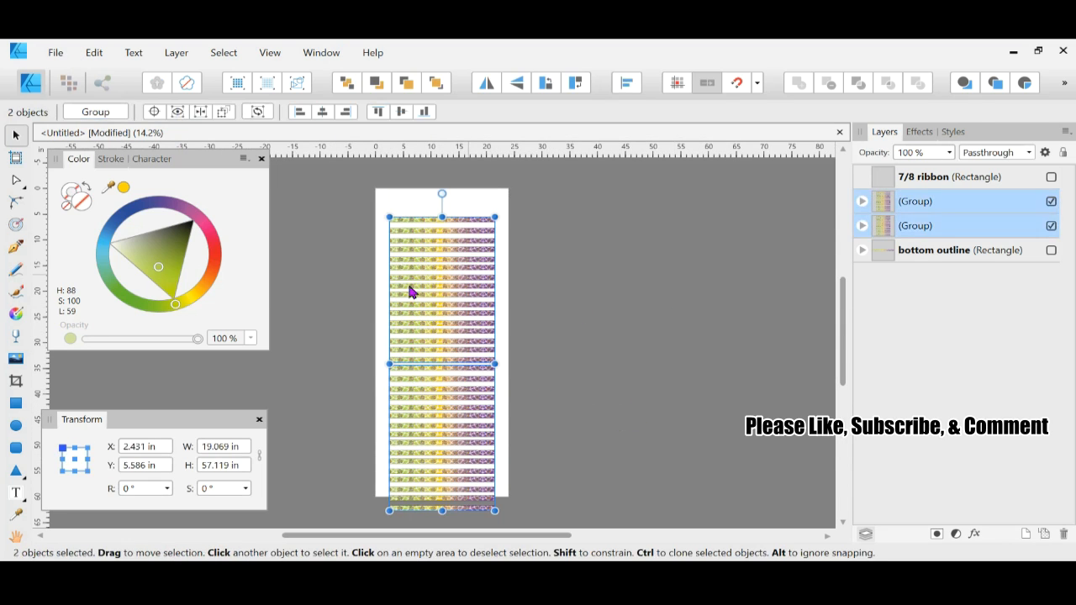
drag(433, 307, 434, 283)
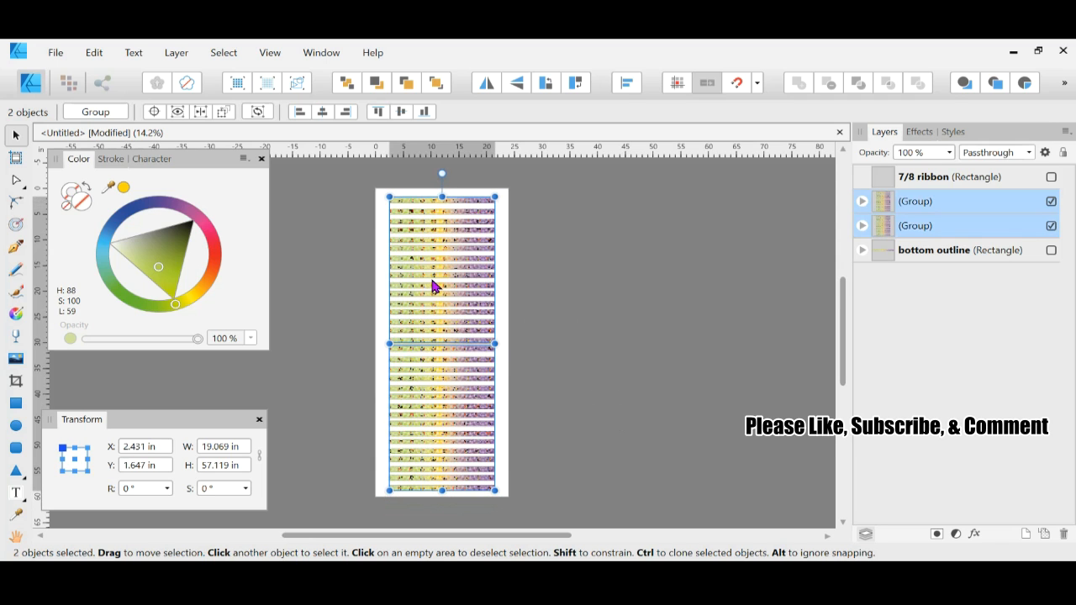
click(619, 310)
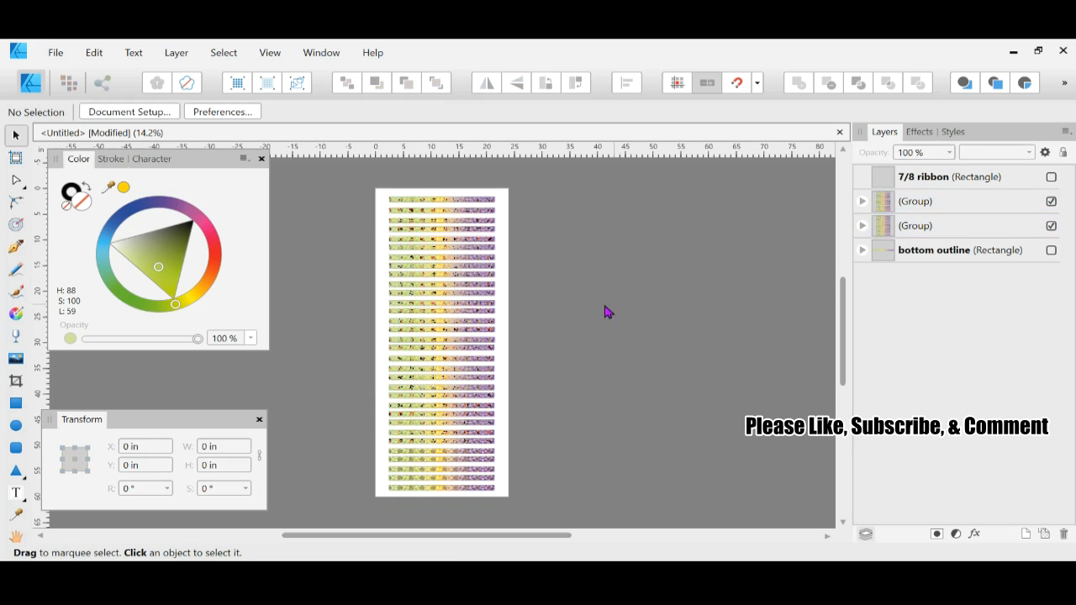
Examine the strips along the full length of the page for placement and spacing.
scroll(577, 324, up, 3)
scroll(578, 323, down, 3)
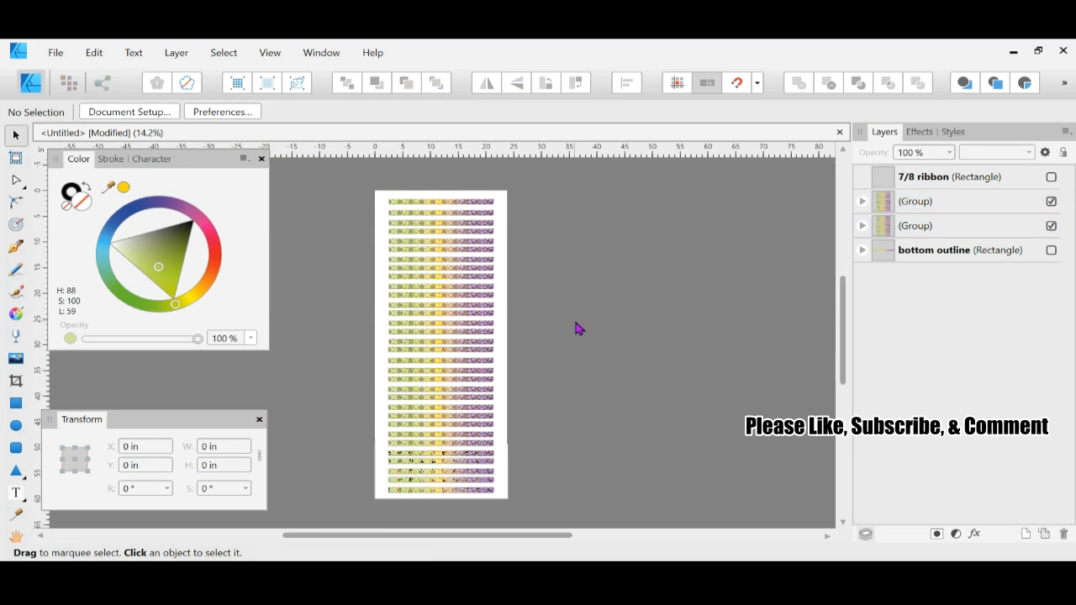
scroll(446, 326, up, 3)
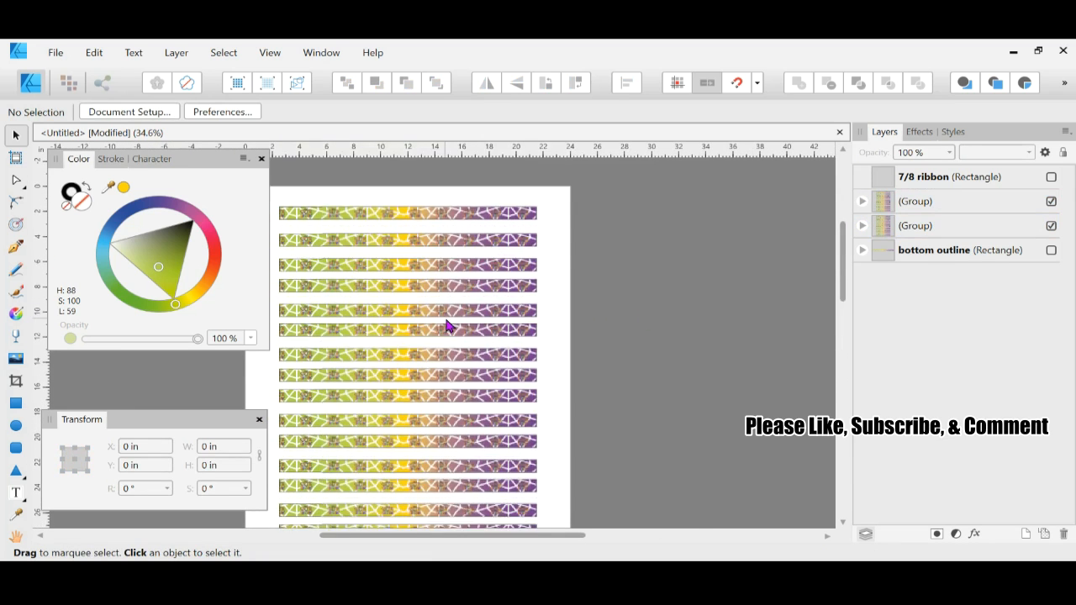
scroll(486, 341, down, 5)
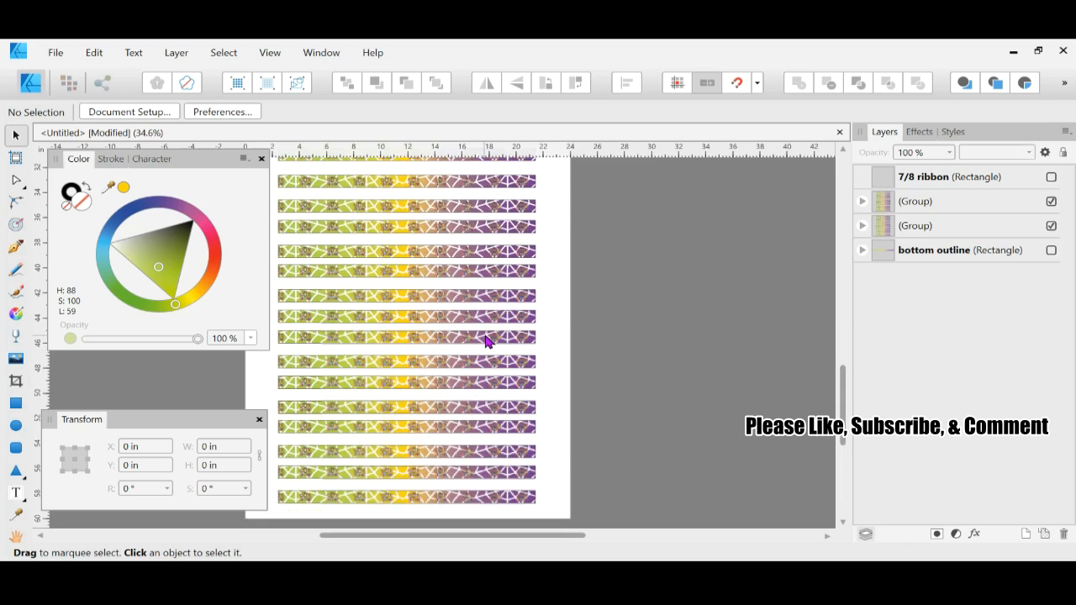
scroll(486, 340, down, 5)
scroll(486, 338, up, 5)
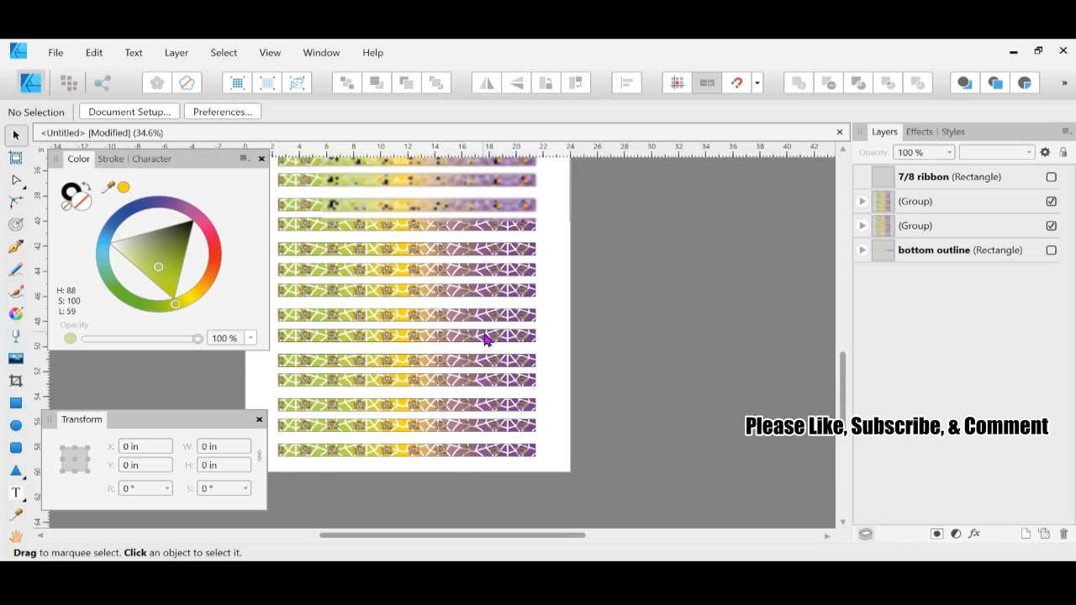
scroll(486, 335, up, 10)
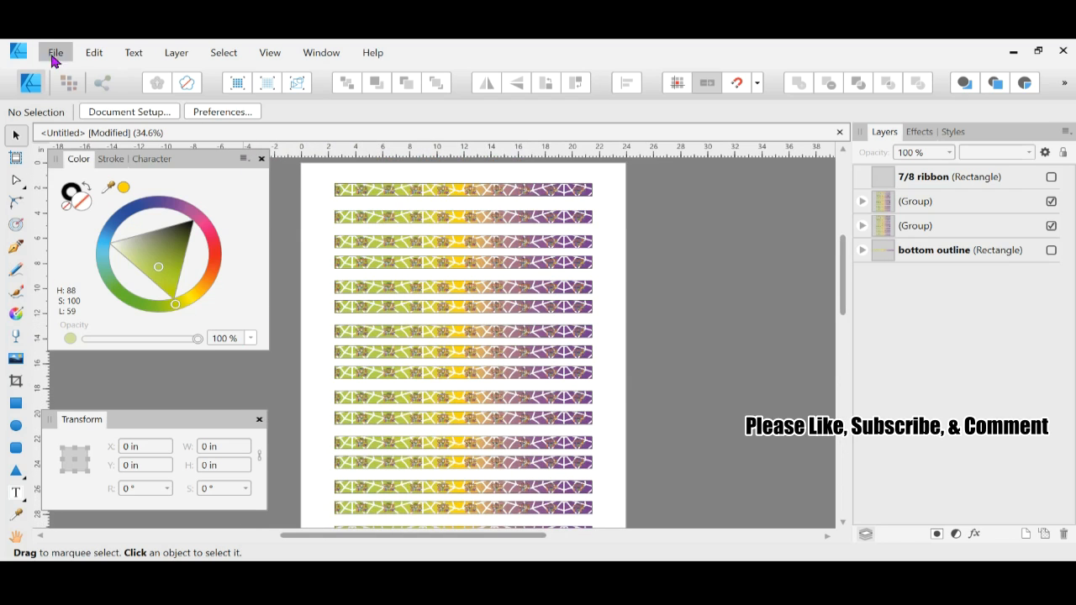
Start saving the document as a new Affinity file in the Designs folder on Backup Plus (D:).
click(56, 53)
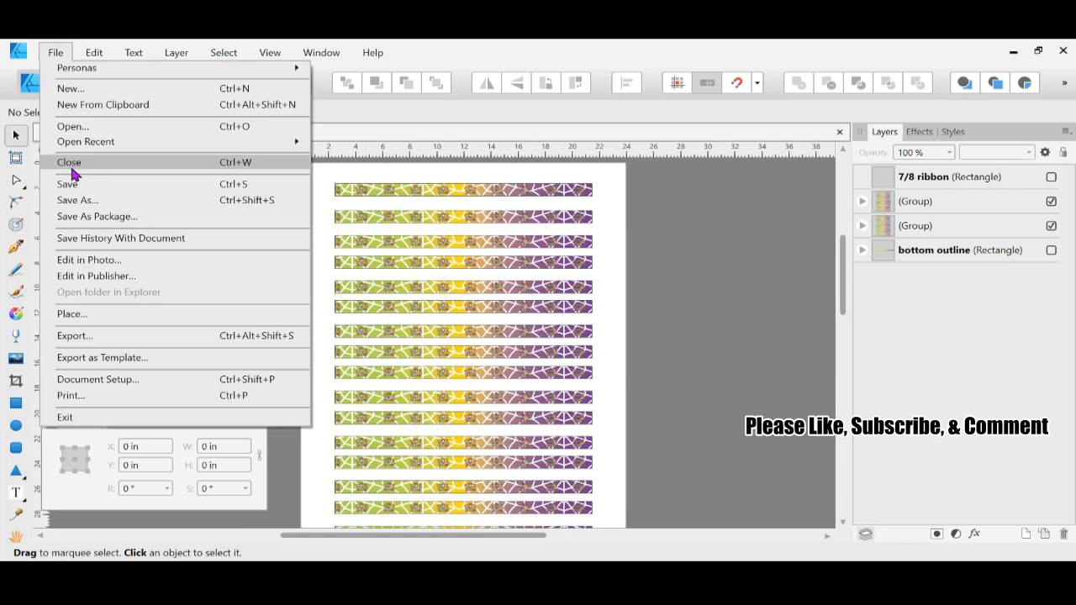
click(81, 203)
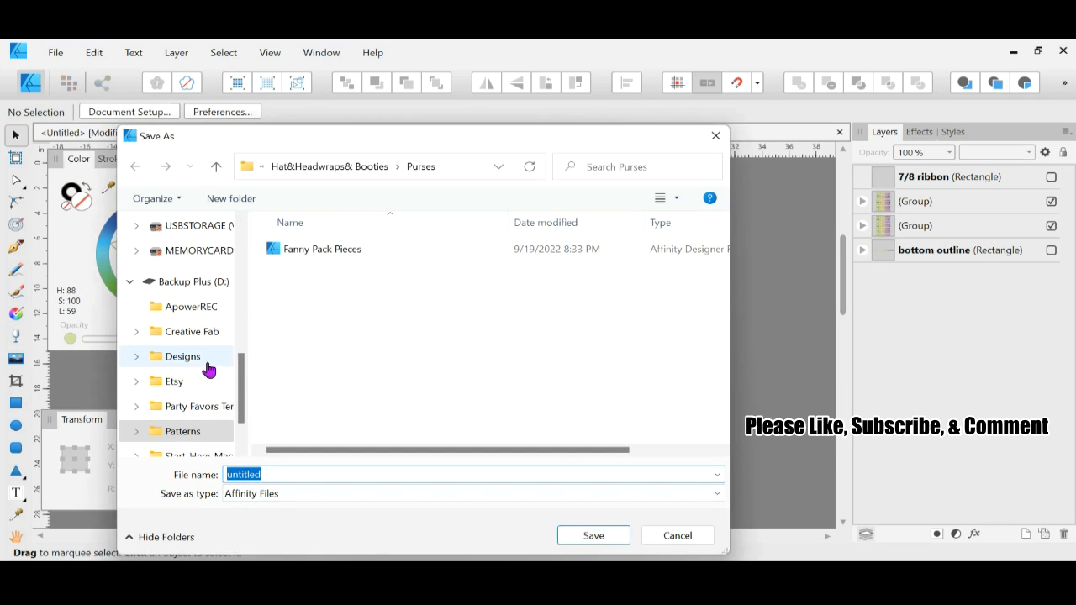
click(208, 370)
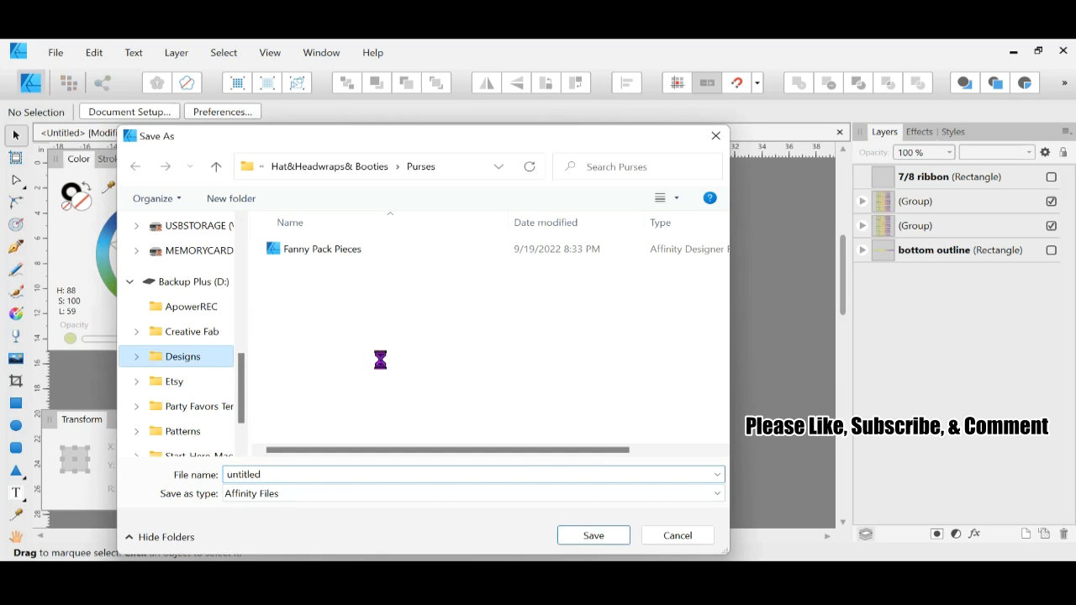
click(311, 486)
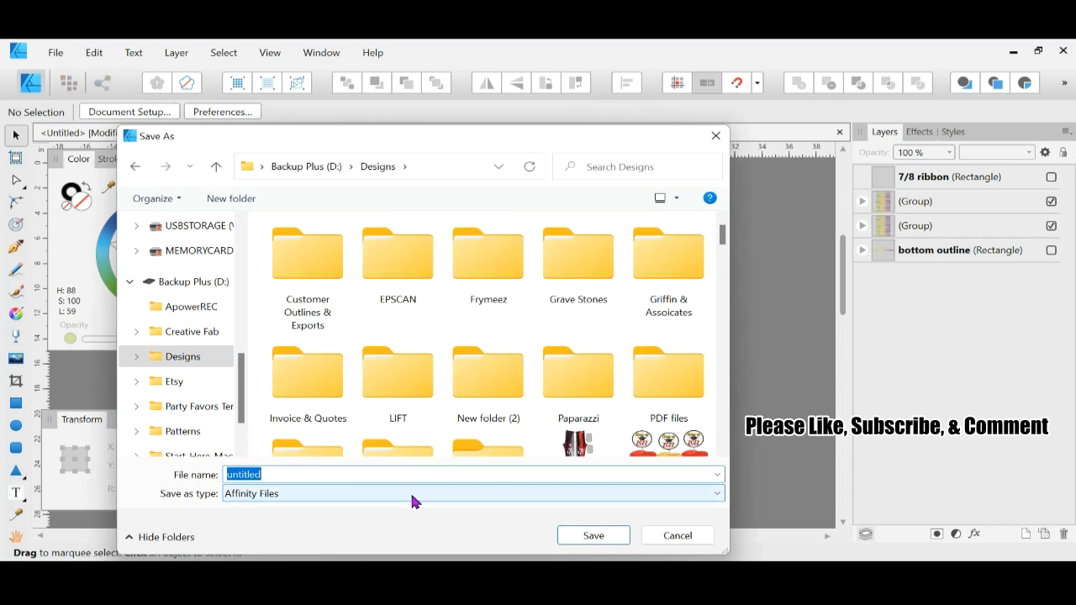